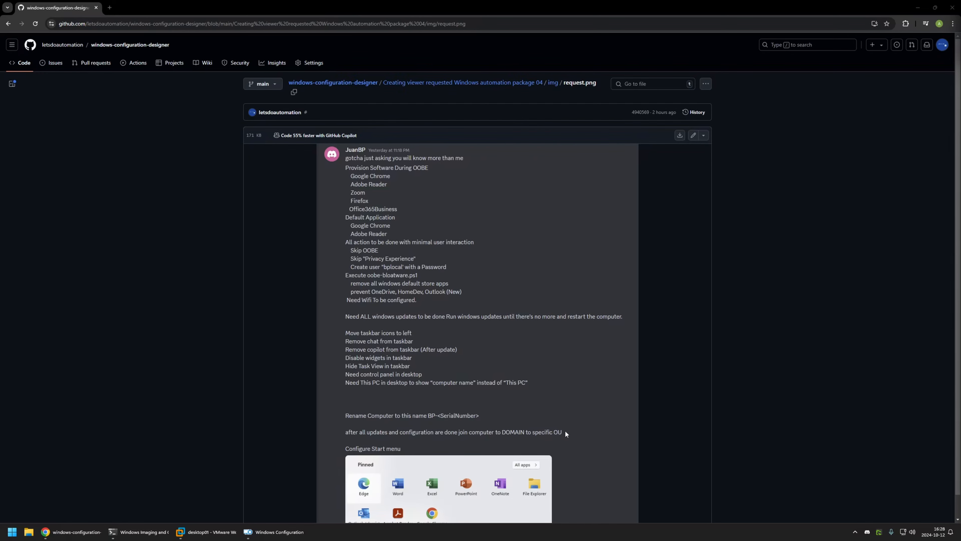
Step: Read to the end of the request image, return to the package folder, and open the README's Package execution order section
{"action": "scroll", "coordinate": [566, 432], "scroll_direction": "down", "scroll_amount": 1}
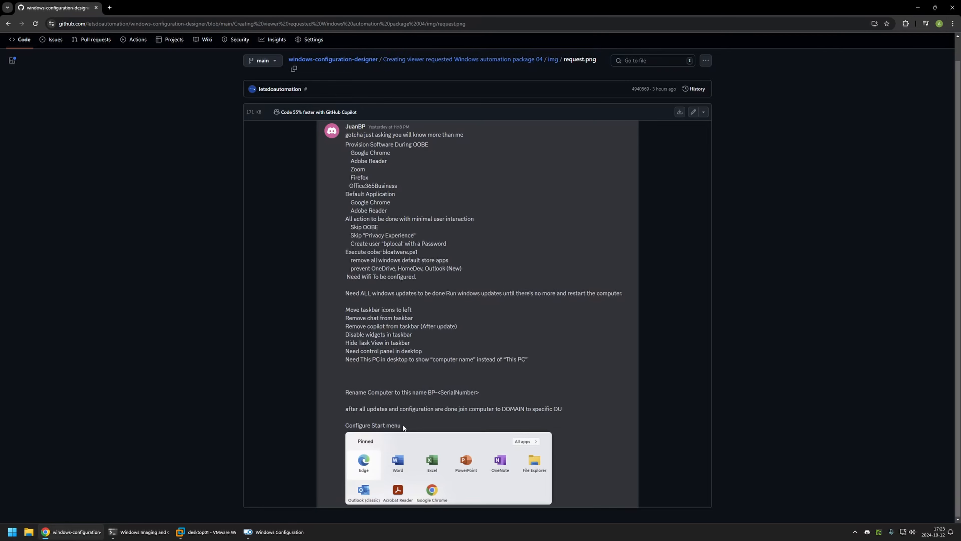
{"action": "key", "text": "alt+Left"}
{"action": "scroll", "coordinate": [546, 243], "scroll_direction": "down", "scroll_amount": 12}
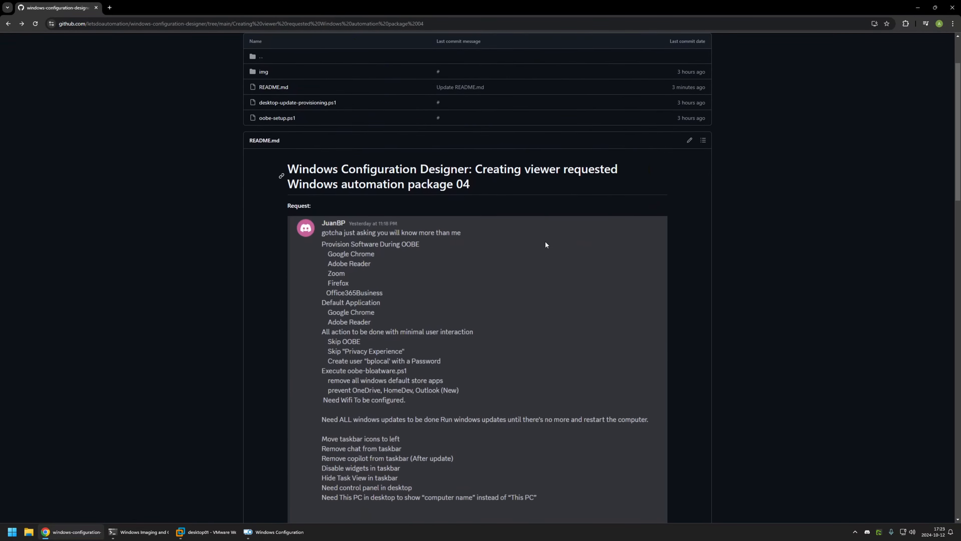
{"action": "scroll", "coordinate": [546, 245], "scroll_direction": "down", "scroll_amount": 3}
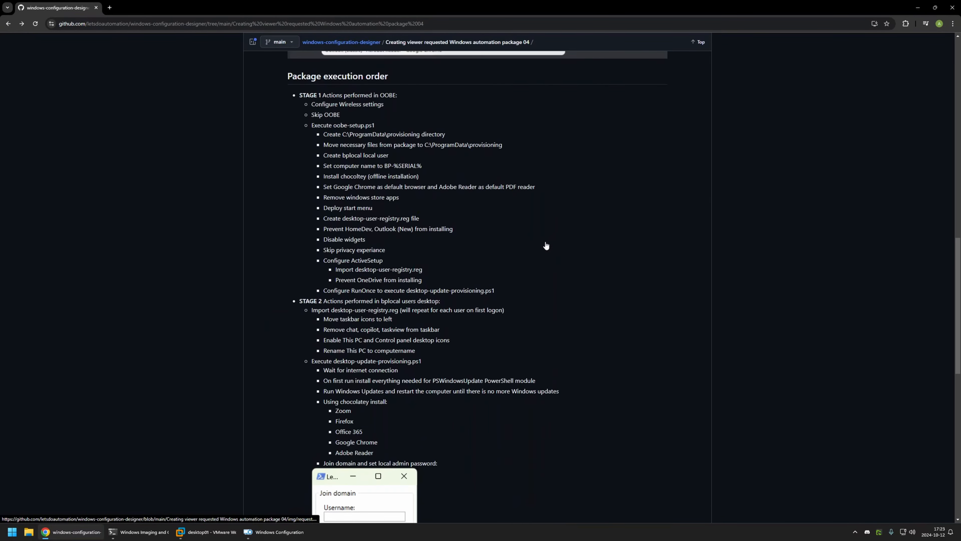
Step: Examine the overall Stage 1 and Stage 2 action lists in the package execution order
{"action": "left_click_drag", "start_coordinate": [296, 91], "coordinate": [559, 462]}
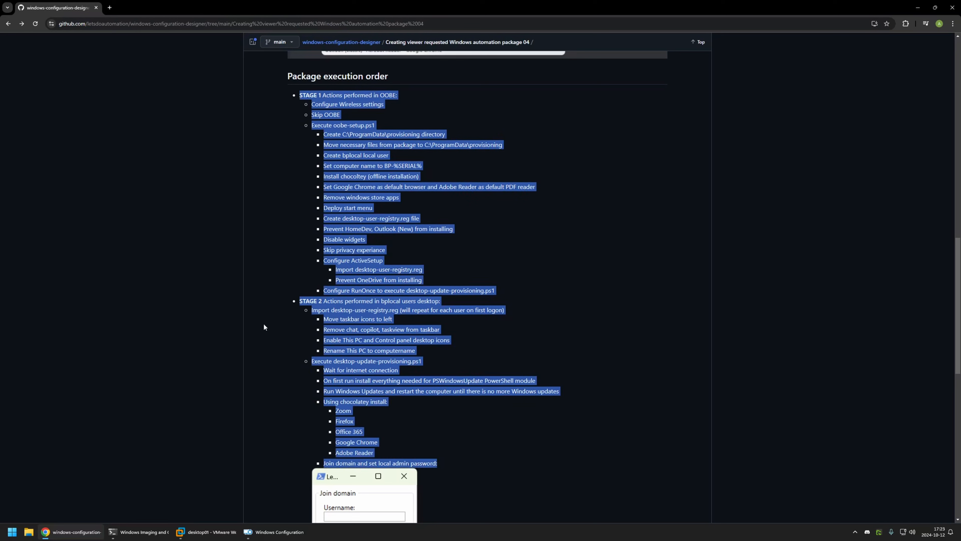
{"action": "left_click", "coordinate": [486, 245]}
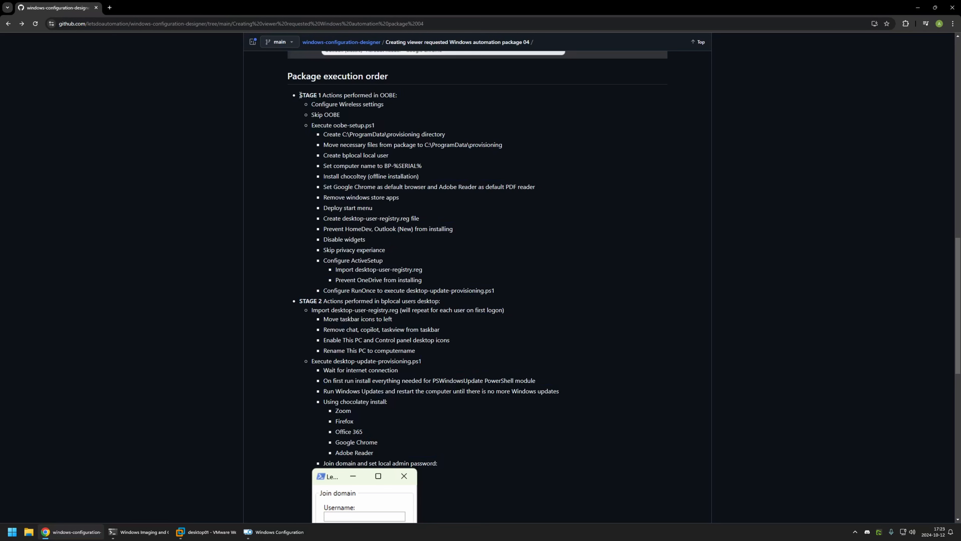
{"action": "left_click_drag", "start_coordinate": [299, 94], "coordinate": [534, 295]}
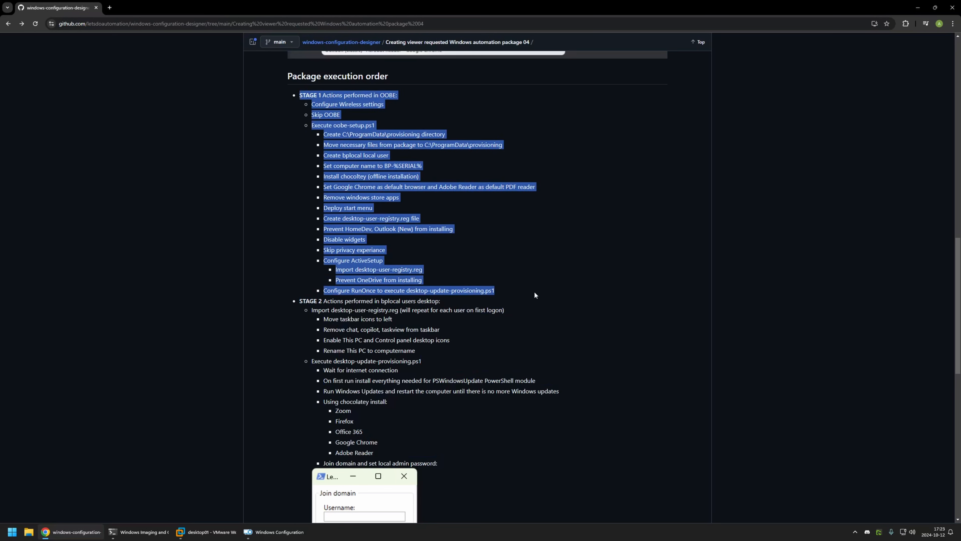
{"action": "left_click", "coordinate": [425, 224]}
{"action": "left_click_drag", "start_coordinate": [298, 301], "coordinate": [441, 459]}
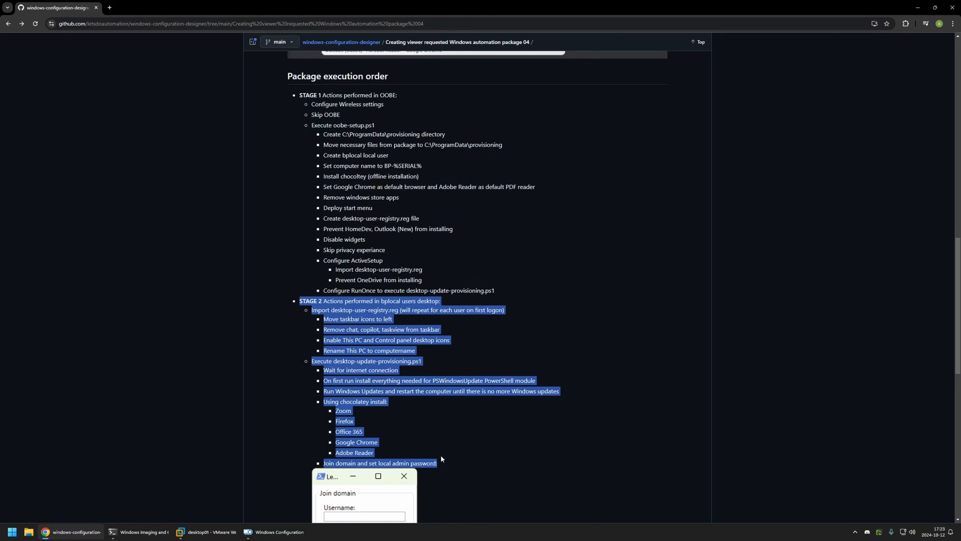
{"action": "left_click", "coordinate": [397, 95]}
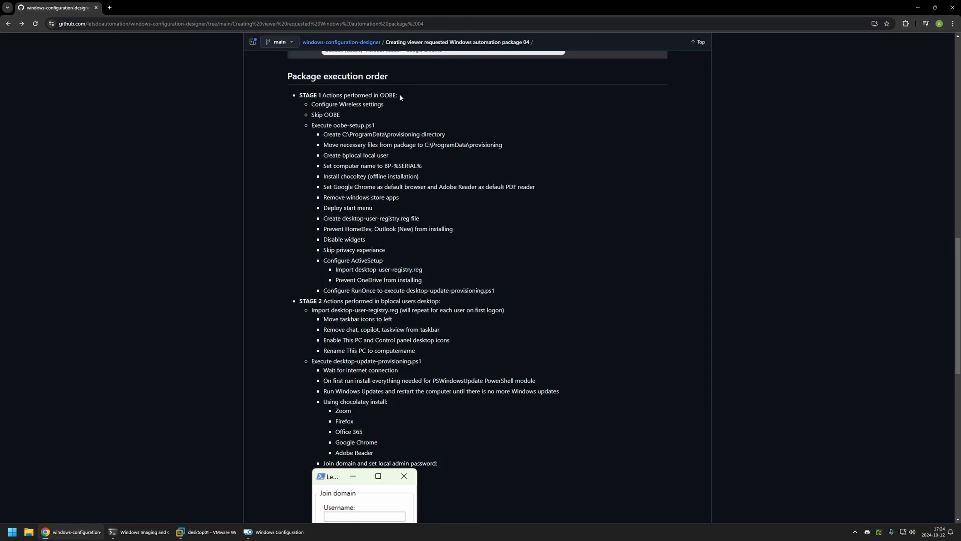
Step: Read the Stage 1 entries for wireless settings, skipping OOBE, and executing oobe-setup.ps1
{"action": "left_click_drag", "start_coordinate": [304, 103], "coordinate": [389, 106]}
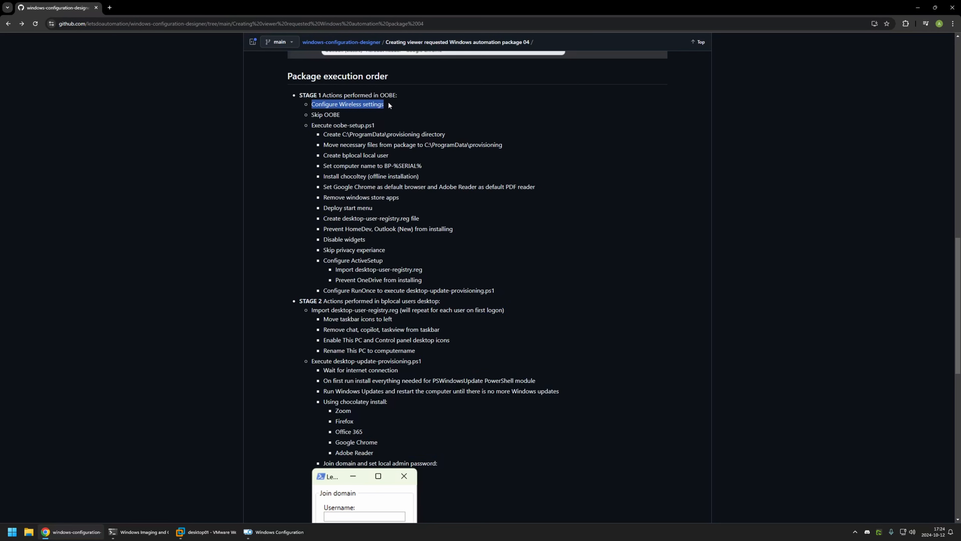
{"action": "left_click", "coordinate": [307, 111]}
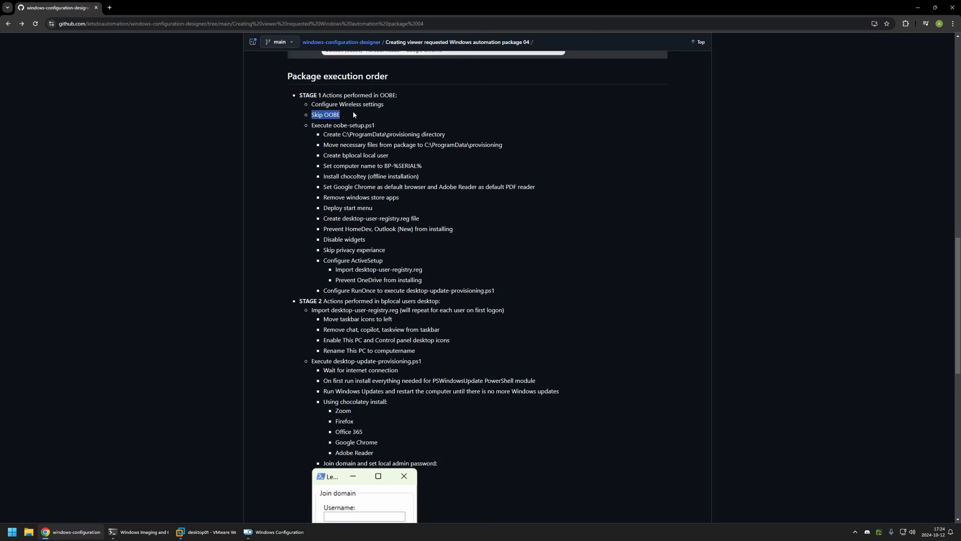
{"action": "left_click_drag", "start_coordinate": [332, 125], "coordinate": [374, 127]}
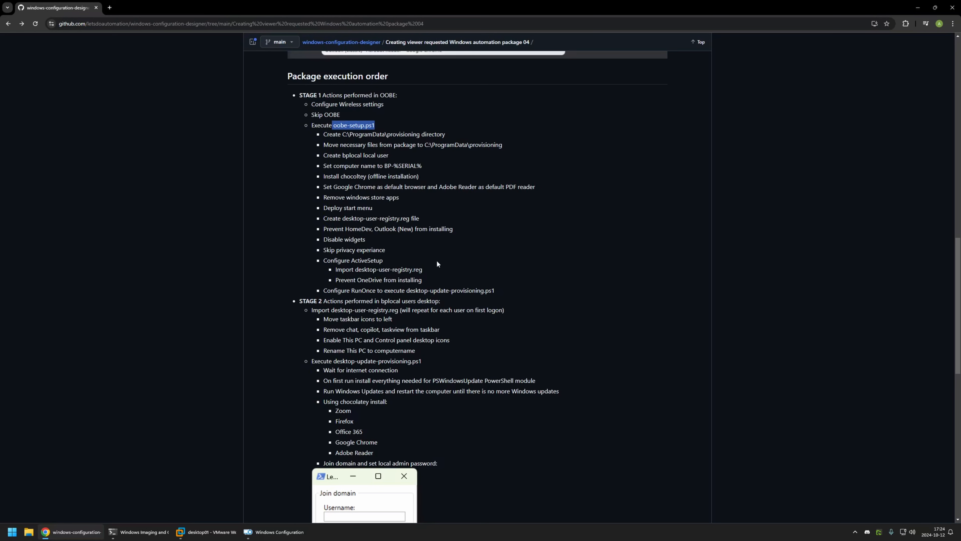
{"action": "left_click_drag", "start_coordinate": [494, 290], "coordinate": [324, 136]}
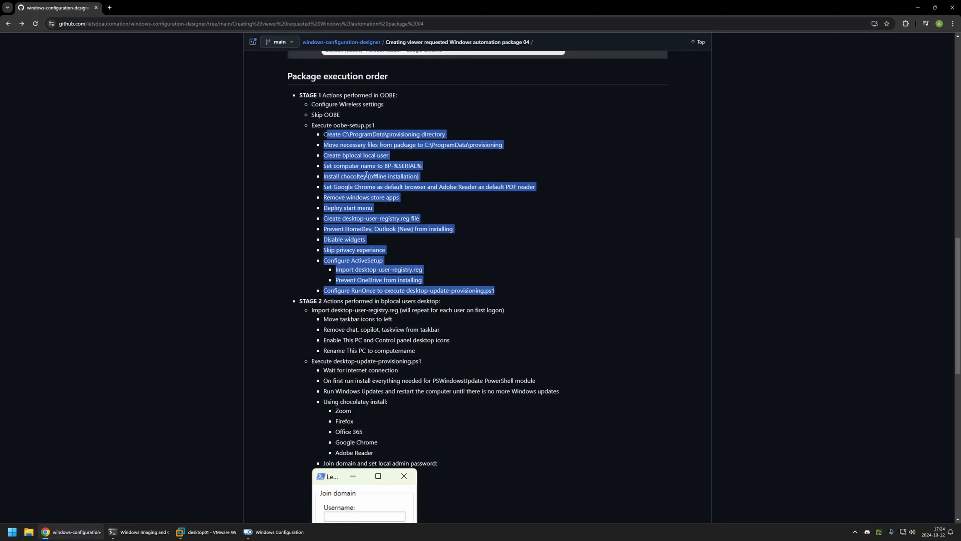
{"action": "left_click", "coordinate": [395, 161]}
Step: Read the oobe-setup.ps1 entries for the provisioning directory, moved package files, local user, and computer name
{"action": "left_click_drag", "start_coordinate": [387, 135], "coordinate": [423, 135]}
{"action": "left_click_drag", "start_coordinate": [349, 135], "coordinate": [383, 134]}
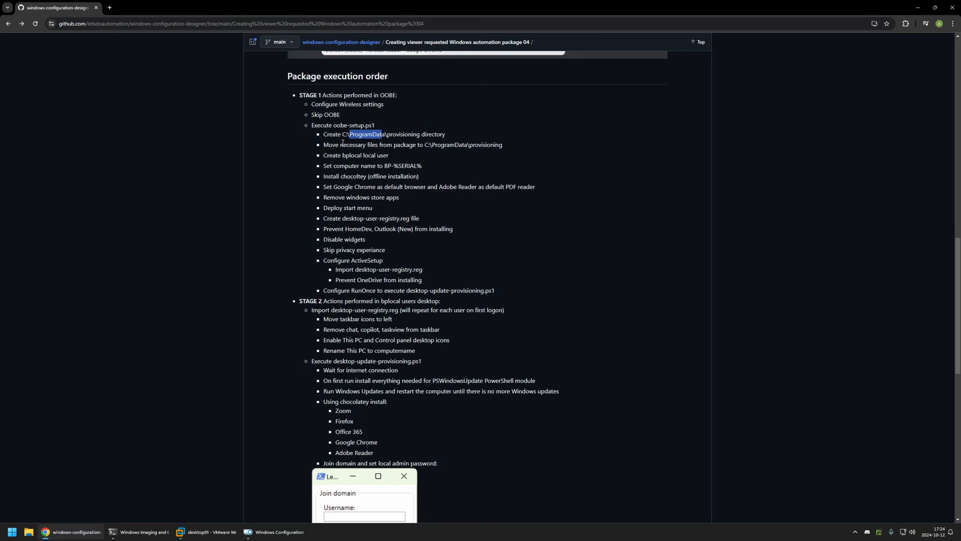
{"action": "left_click_drag", "start_coordinate": [323, 145], "coordinate": [510, 148]}
{"action": "left_click", "coordinate": [439, 159]}
{"action": "left_click_drag", "start_coordinate": [342, 154], "coordinate": [402, 155]}
{"action": "left_click", "coordinate": [395, 157]}
{"action": "left_click_drag", "start_coordinate": [384, 165], "coordinate": [425, 167]}
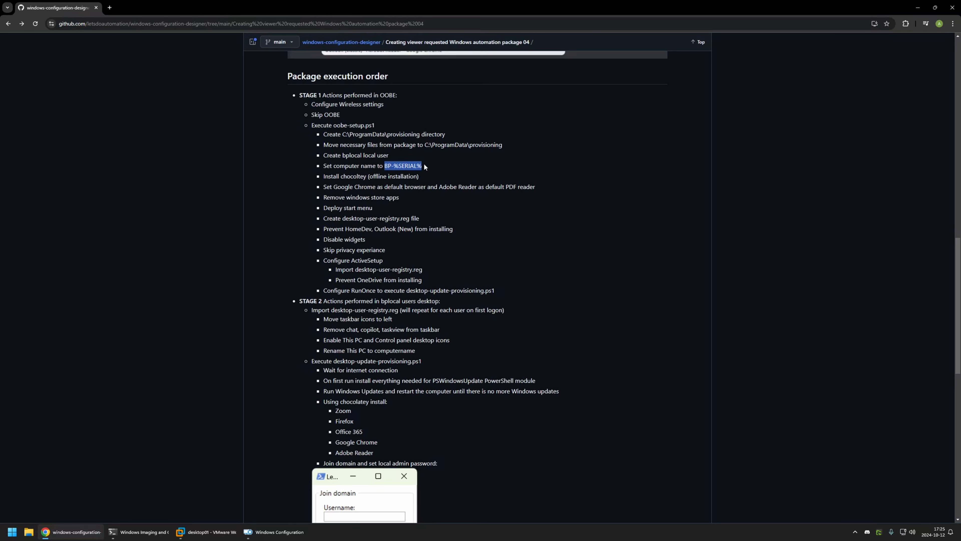
Step: Read the oobe-setup.ps1 entries for offline Chocolatey installation, default applications, store app removal, and start menu deployment
{"action": "left_click_drag", "start_coordinate": [325, 176], "coordinate": [422, 177]}
{"action": "left_click", "coordinate": [346, 185]}
{"action": "left_click_drag", "start_coordinate": [332, 188], "coordinate": [498, 186]}
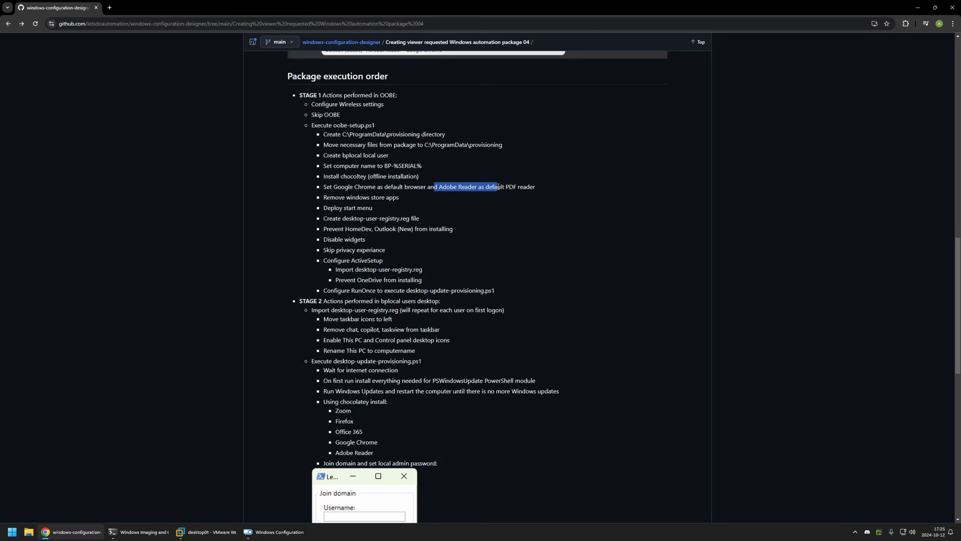
{"action": "left_click", "coordinate": [538, 188]}
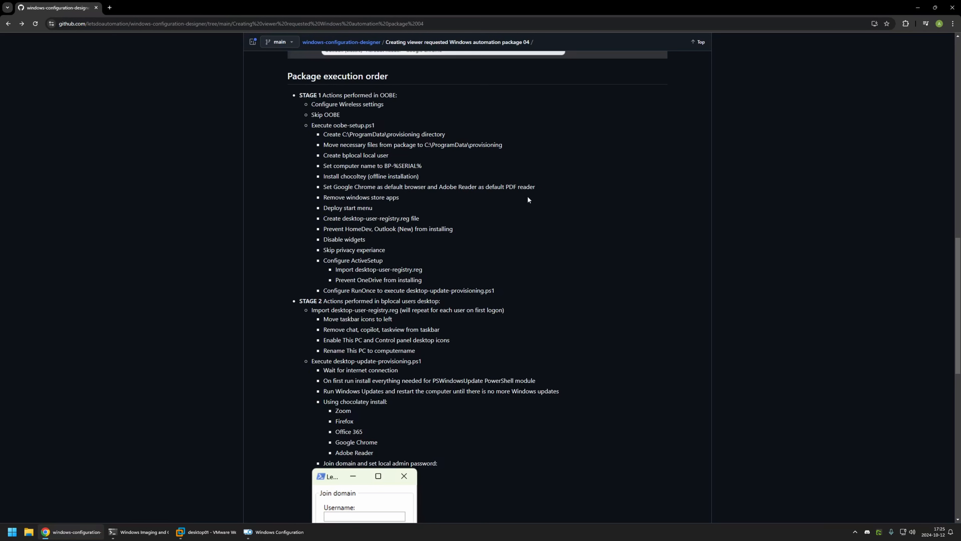
{"action": "left_click_drag", "start_coordinate": [317, 197], "coordinate": [402, 197]}
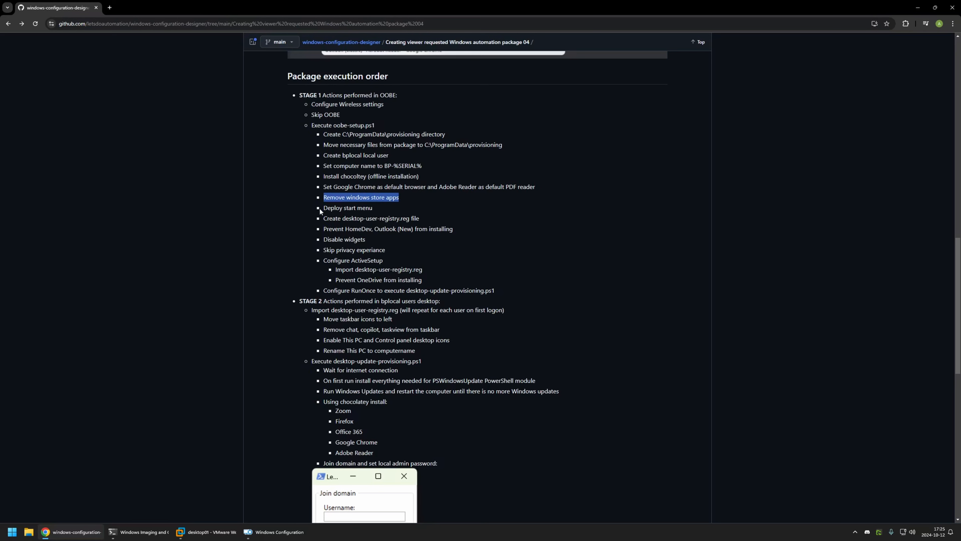
{"action": "left_click_drag", "start_coordinate": [320, 211], "coordinate": [377, 211]}
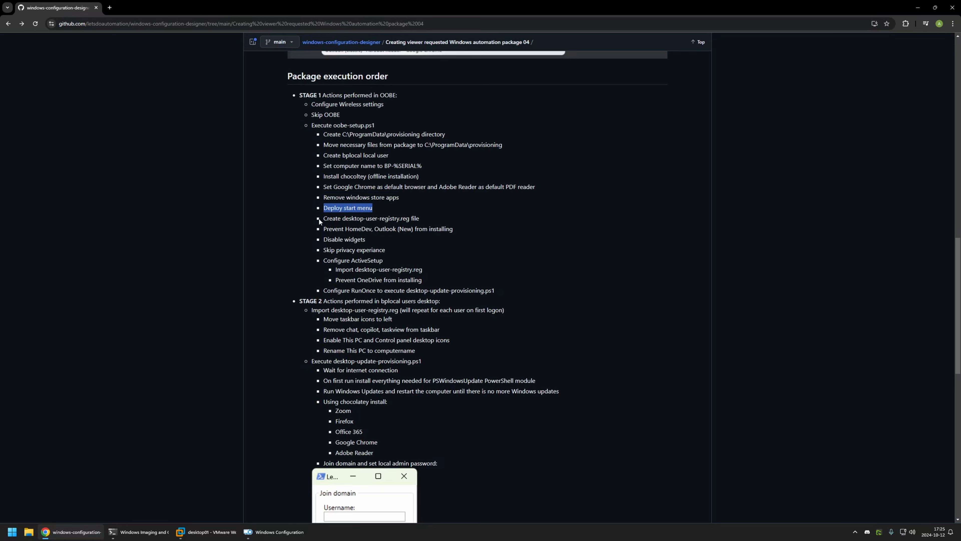
Step: Read the entries for creating desktop-user-registry.reg, blocking HomeDev and Outlook (New), disabling widgets, and skipping the privacy experience
{"action": "left_click_drag", "start_coordinate": [319, 221], "coordinate": [413, 218]}
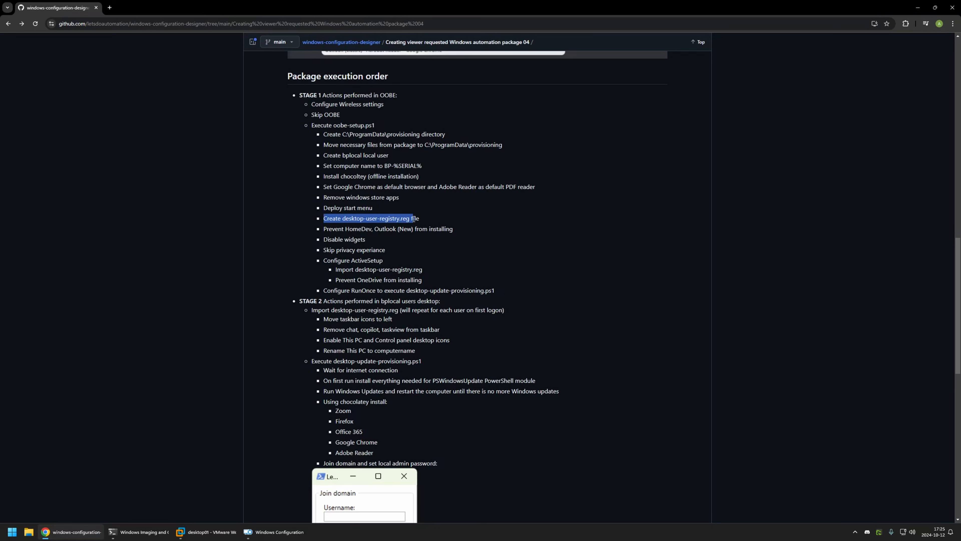
{"action": "left_click_drag", "start_coordinate": [419, 219], "coordinate": [355, 219]}
{"action": "left_click_drag", "start_coordinate": [345, 229], "coordinate": [411, 230]}
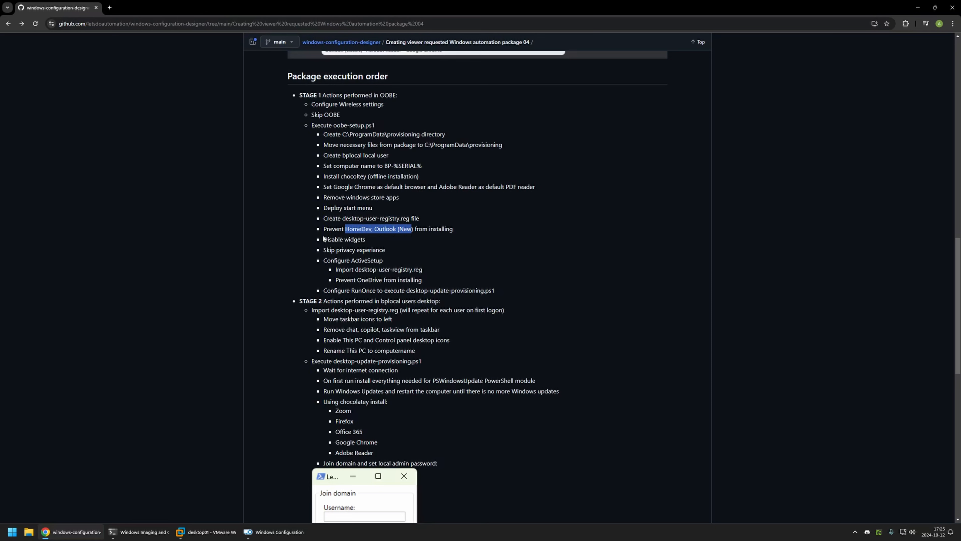
{"action": "left_click_drag", "start_coordinate": [324, 239], "coordinate": [387, 248]}
{"action": "left_click", "coordinate": [386, 253]}
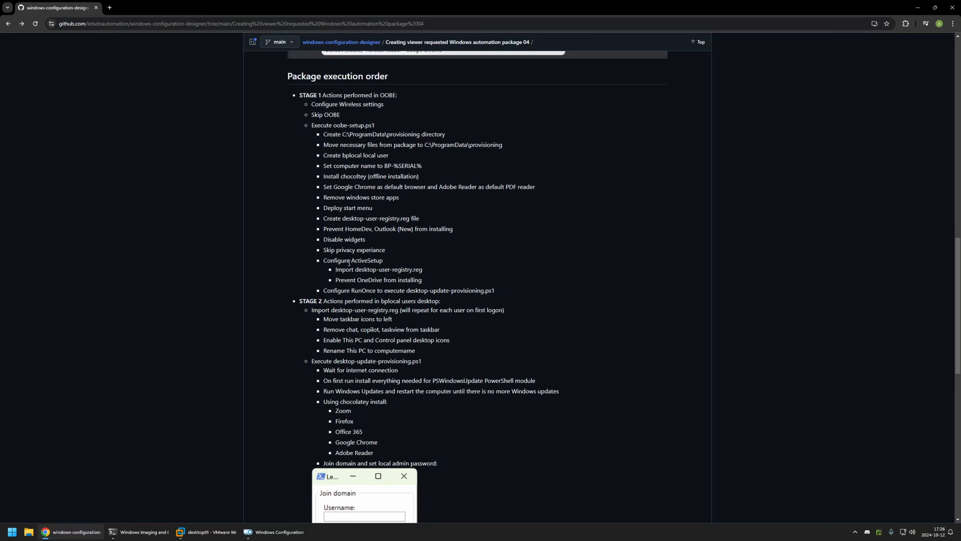
Step: Examine the ActiveSetup entries for importing desktop-user-registry.reg and preventing the OneDrive installation
{"action": "left_click_drag", "start_coordinate": [350, 260], "coordinate": [381, 261]}
{"action": "left_click", "coordinate": [343, 218]}
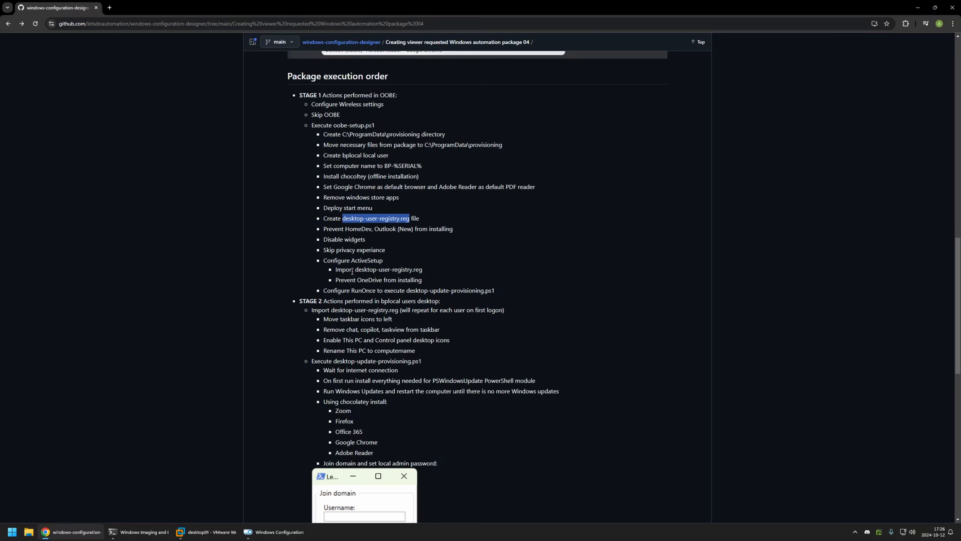
{"action": "left_click_drag", "start_coordinate": [353, 269], "coordinate": [423, 269]}
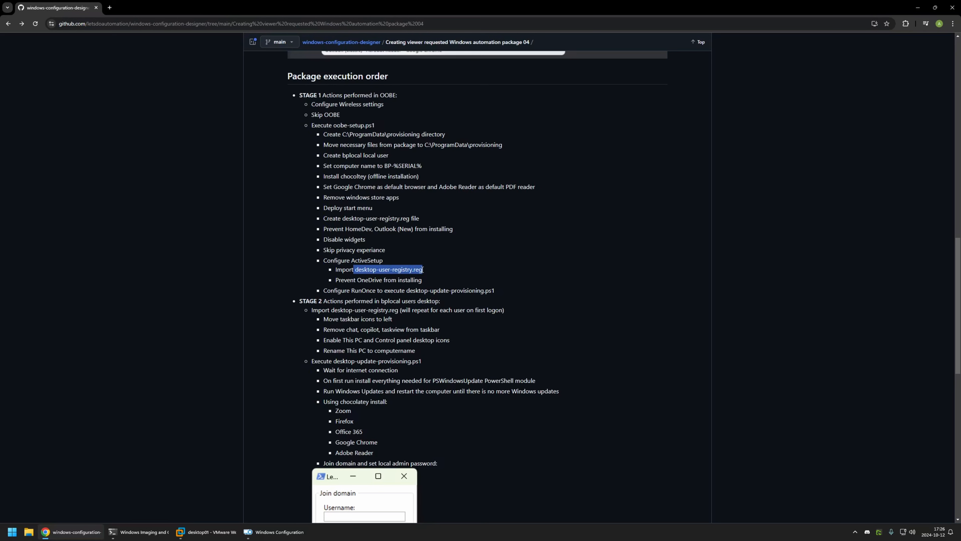
{"action": "left_click_drag", "start_coordinate": [336, 280], "coordinate": [401, 276]}
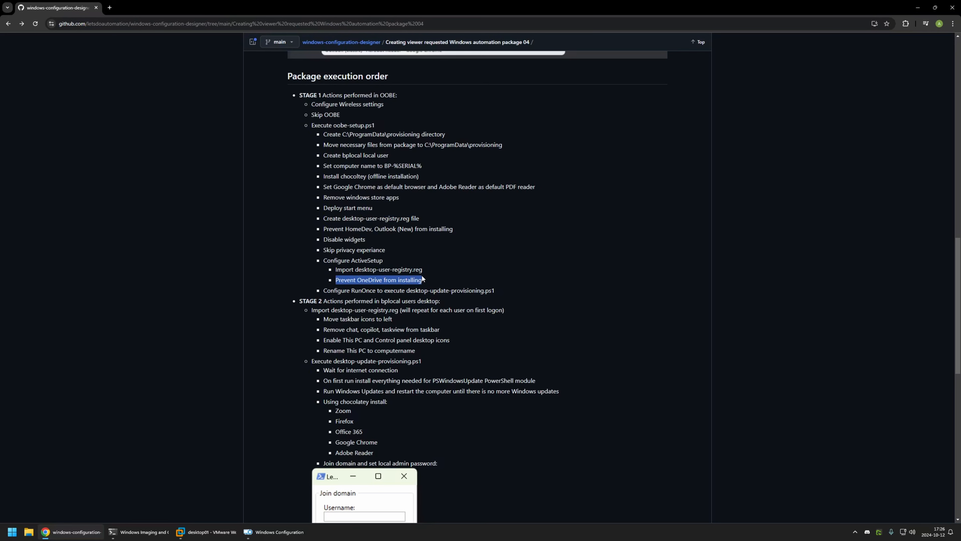
{"action": "left_click", "coordinate": [393, 288]}
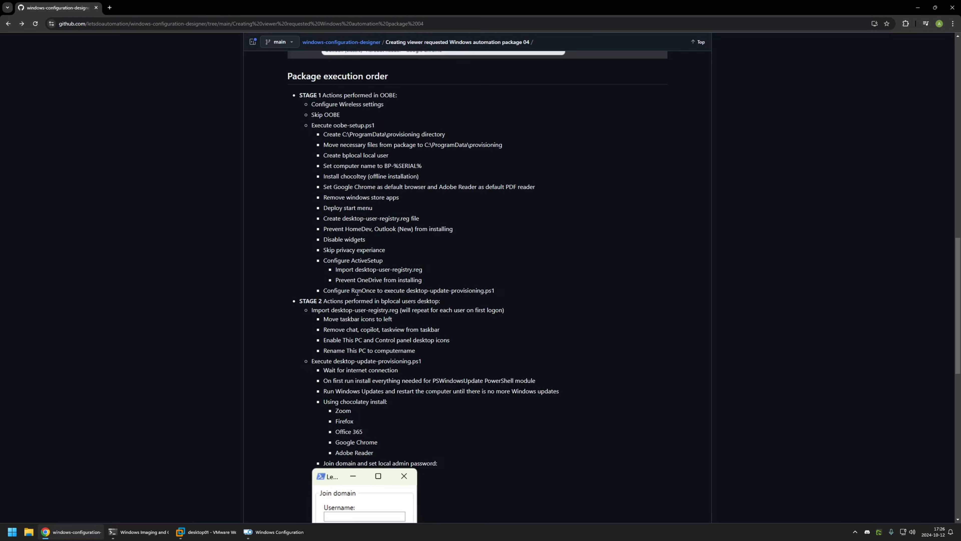
Step: Compare the ActiveSetup entry with the RunOnce entry that executes desktop-update-provisioning.ps1
{"action": "left_click_drag", "start_coordinate": [351, 291], "coordinate": [498, 294]}
{"action": "left_click_drag", "start_coordinate": [495, 290], "coordinate": [323, 261]}
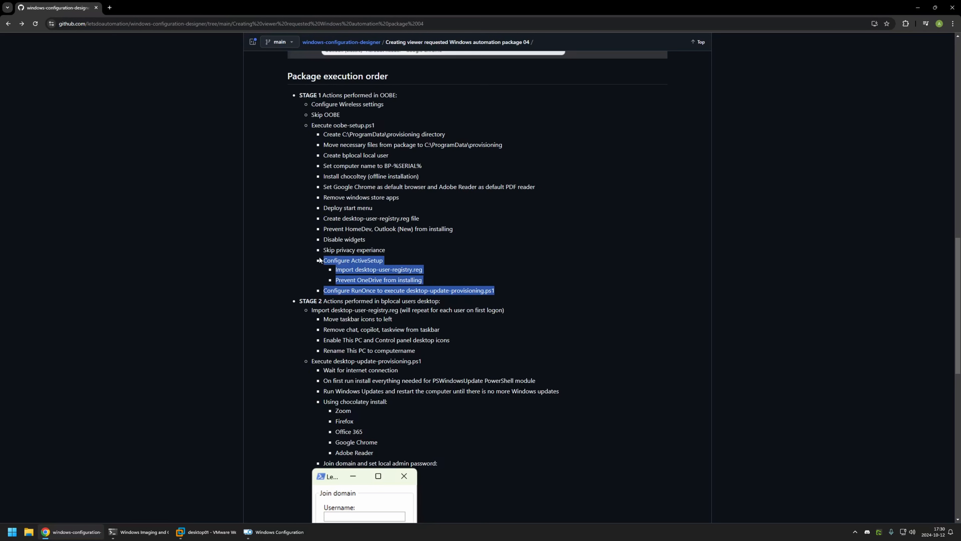
{"action": "left_click", "coordinate": [386, 260]}
{"action": "double_click", "coordinate": [351, 259]}
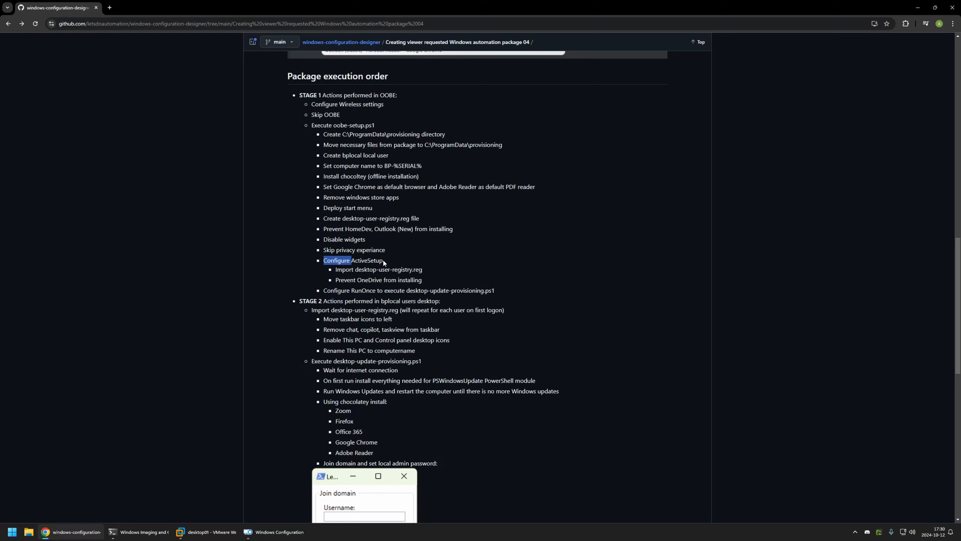
{"action": "left_click_drag", "start_coordinate": [357, 289], "coordinate": [494, 290]}
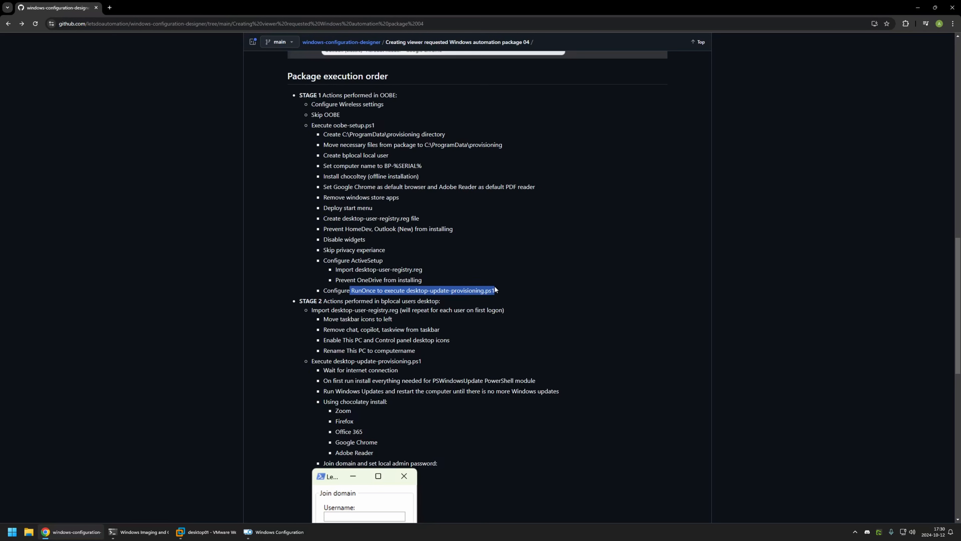
{"action": "left_click", "coordinate": [499, 290]}
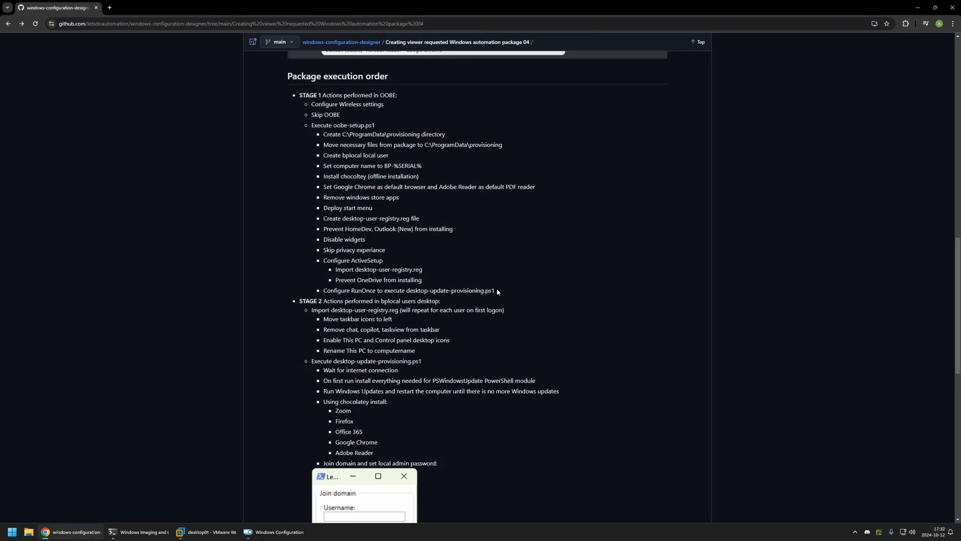
{"action": "left_click_drag", "start_coordinate": [350, 261], "coordinate": [382, 259]}
{"action": "left_click", "coordinate": [385, 261]}
{"action": "left_click_drag", "start_coordinate": [349, 290], "coordinate": [379, 289]}
{"action": "left_click_drag", "start_coordinate": [350, 261], "coordinate": [384, 260]}
{"action": "left_click", "coordinate": [386, 261]}
Step: Read the Stage 2 desktop-user-registry.reg entries for taskbar changes, desktop icons, and renaming This PC to the computer name
{"action": "left_click_drag", "start_coordinate": [331, 309], "coordinate": [395, 309]}
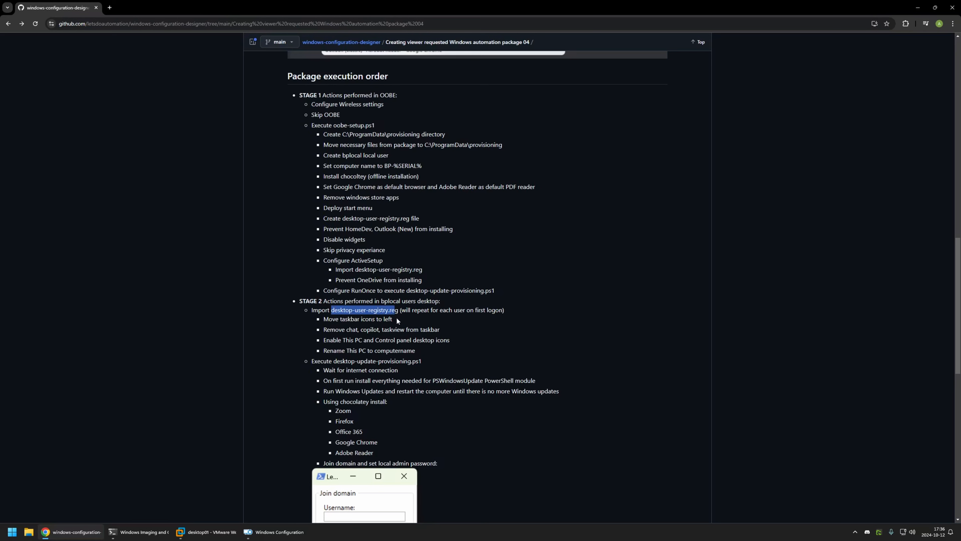
{"action": "left_click", "coordinate": [357, 316]}
{"action": "left_click_drag", "start_coordinate": [324, 320], "coordinate": [409, 329]}
{"action": "left_click", "coordinate": [341, 328]}
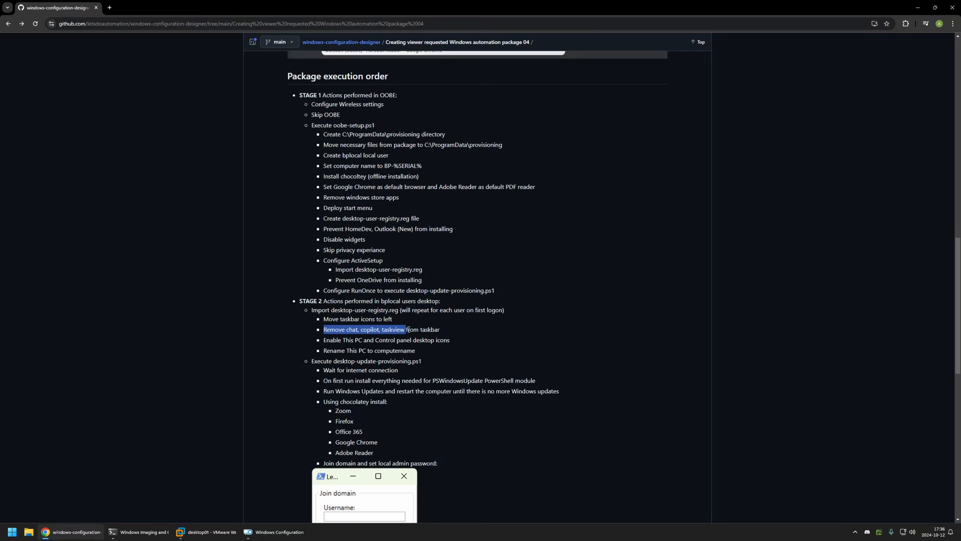
{"action": "left_click", "coordinate": [417, 323]}
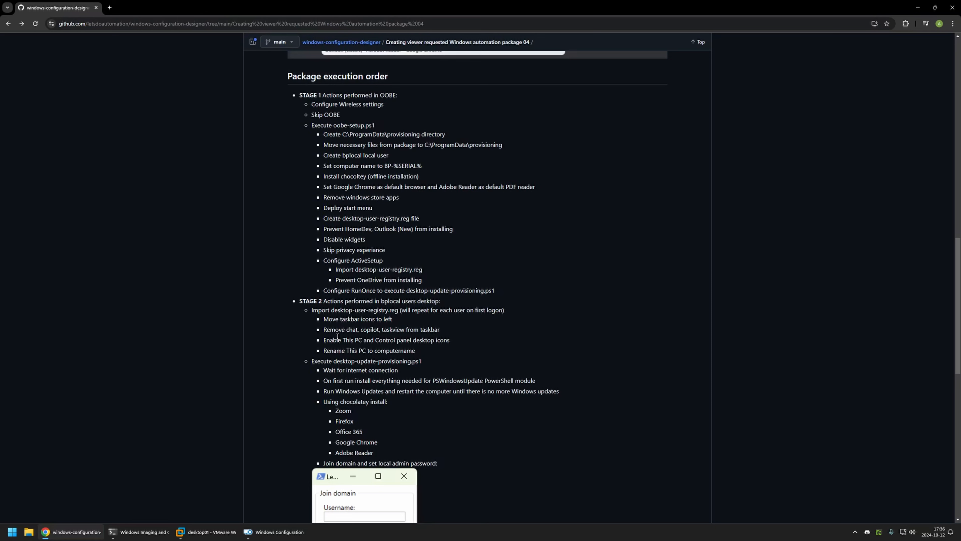
{"action": "left_click_drag", "start_coordinate": [332, 339], "coordinate": [411, 339]}
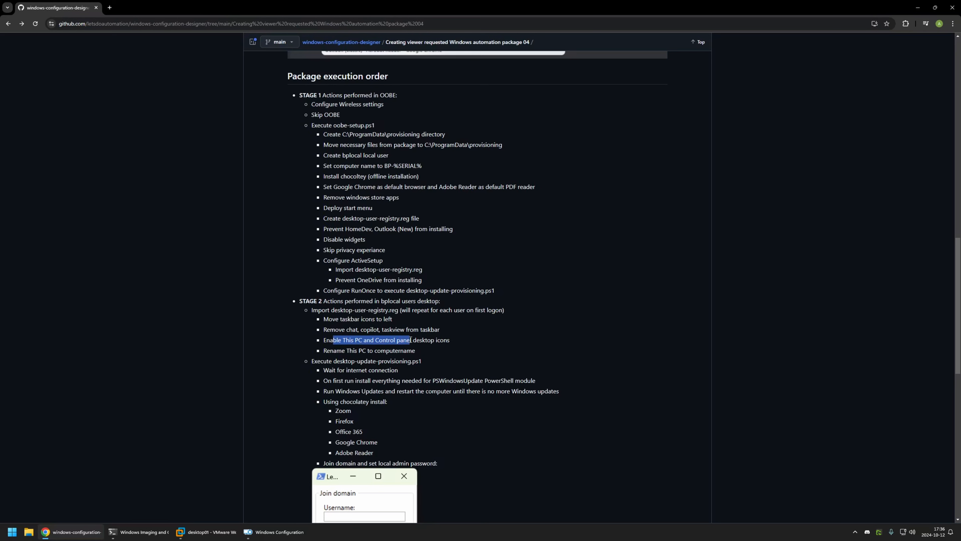
{"action": "left_click_drag", "start_coordinate": [342, 351], "coordinate": [419, 351]}
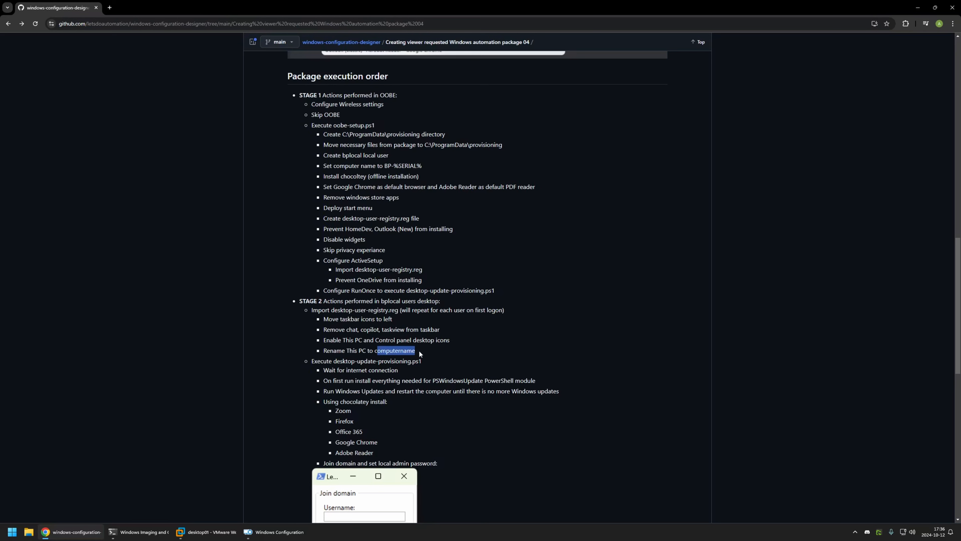
{"action": "left_click", "coordinate": [419, 351]}
Step: Read the desktop-update-provisioning.ps1 entries for waiting for internet, installing the PSWindowsUpdate module, and running Windows Updates
{"action": "left_click_drag", "start_coordinate": [332, 361], "coordinate": [412, 361]}
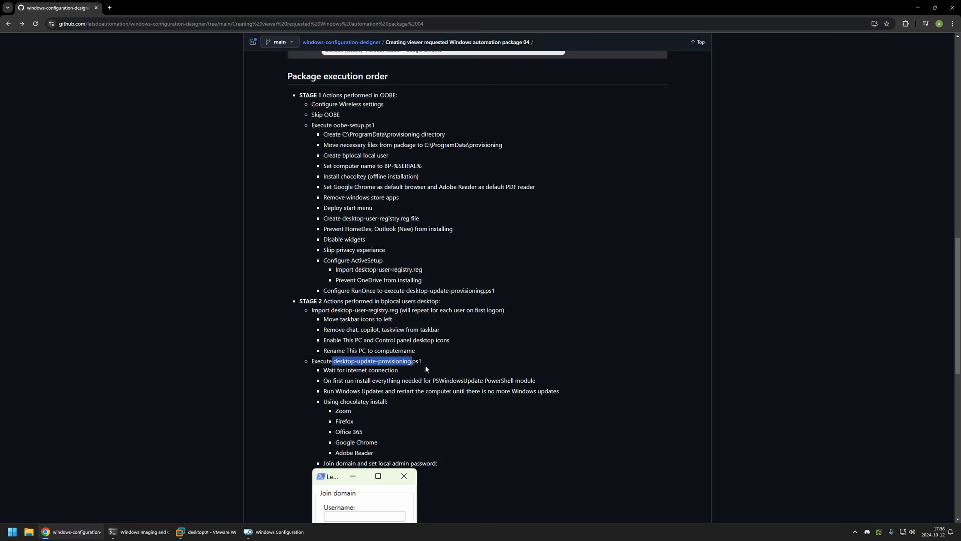
{"action": "left_click_drag", "start_coordinate": [321, 369], "coordinate": [483, 380]}
{"action": "left_click", "coordinate": [399, 370]}
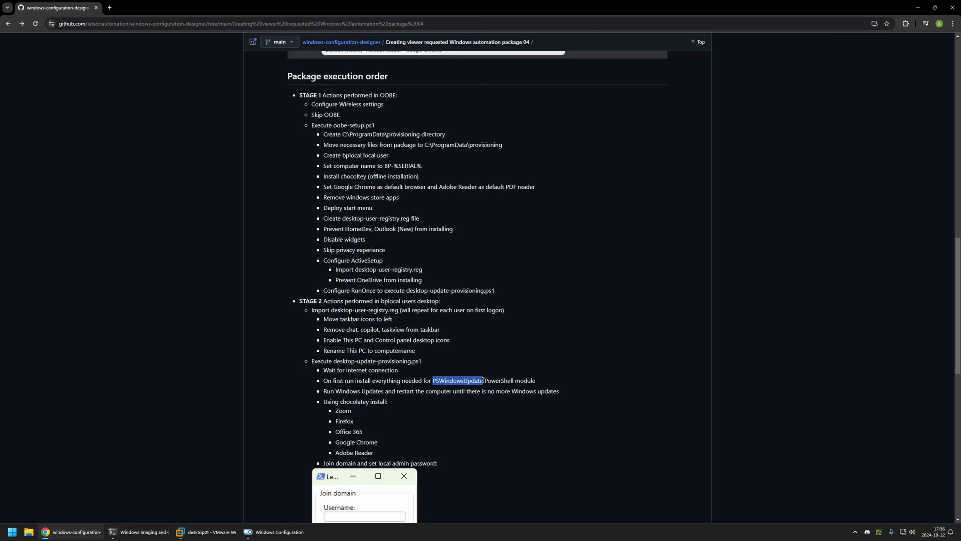
{"action": "left_click", "coordinate": [562, 389]}
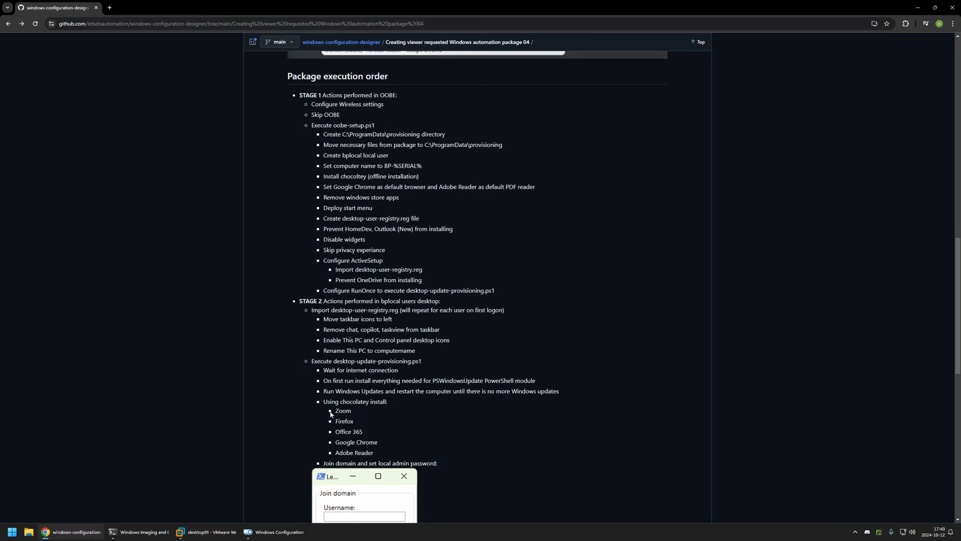
Step: Read the list of Chocolatey-installed apps, the domain join and local admin password form, and the start menu layout preparation section
{"action": "left_click_drag", "start_coordinate": [331, 412], "coordinate": [379, 453]}
{"action": "left_click", "coordinate": [379, 451]}
{"action": "scroll", "coordinate": [391, 431], "scroll_direction": "down", "scroll_amount": 4}
{"action": "scroll", "coordinate": [461, 310], "scroll_direction": "down", "scroll_amount": 1}
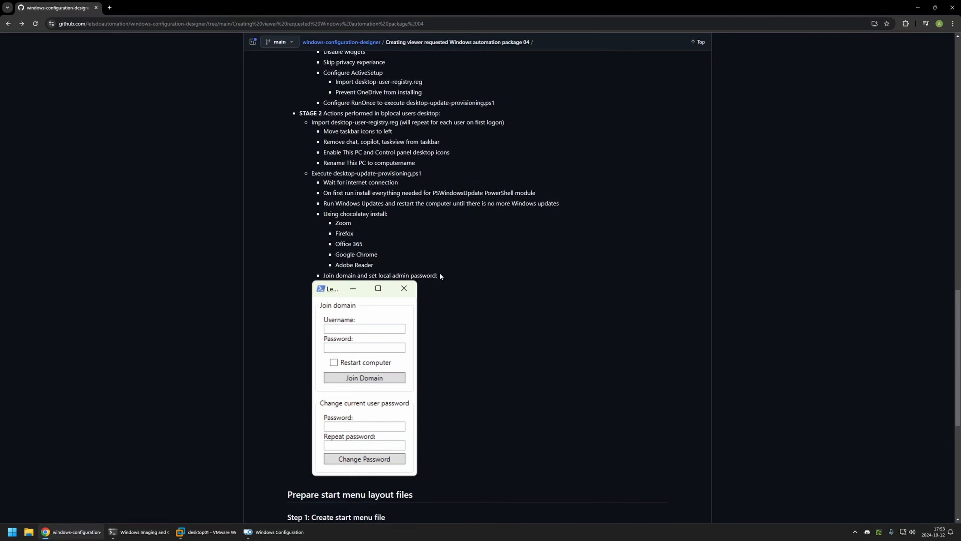
{"action": "scroll", "coordinate": [475, 239], "scroll_direction": "down", "scroll_amount": 6}
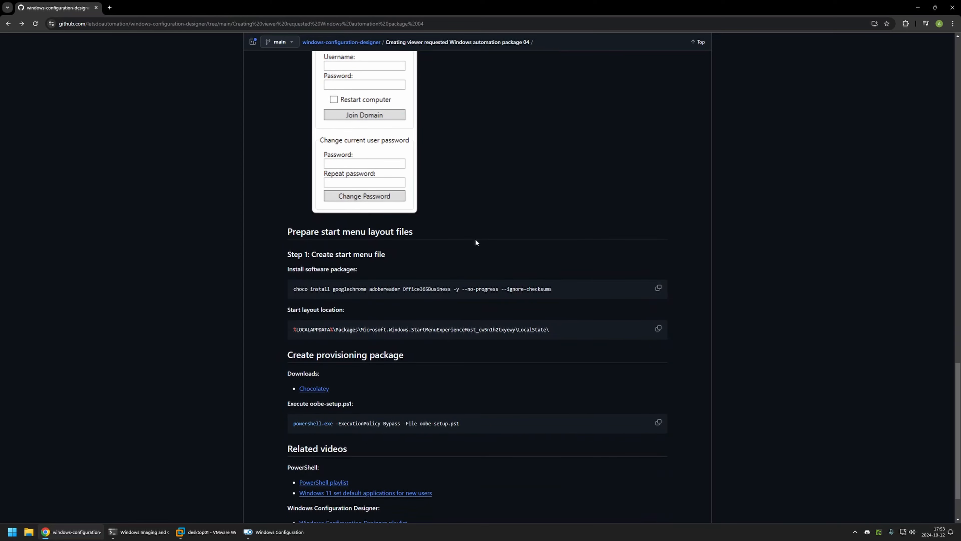
{"action": "scroll", "coordinate": [476, 239], "scroll_direction": "down", "scroll_amount": 1}
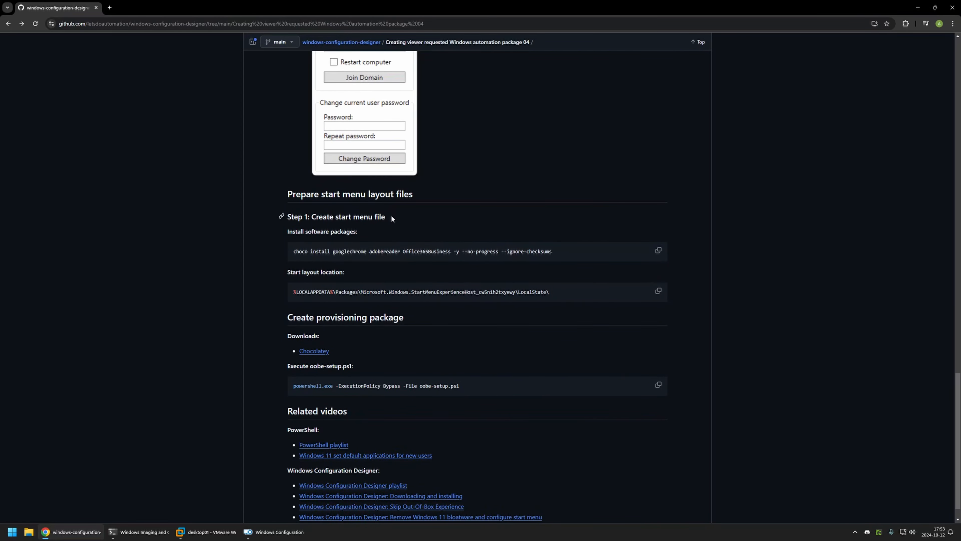
Step: Switch to the desktop01 virtual machine in VMware Workstation and examine the default pinned apps in its start menu
{"action": "left_click", "coordinate": [206, 532]}
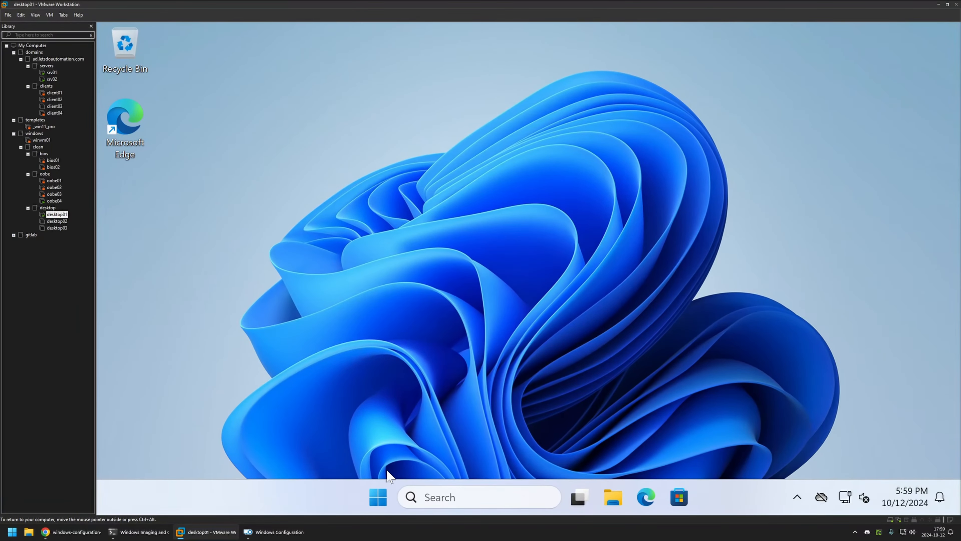
{"action": "left_click", "coordinate": [379, 497]}
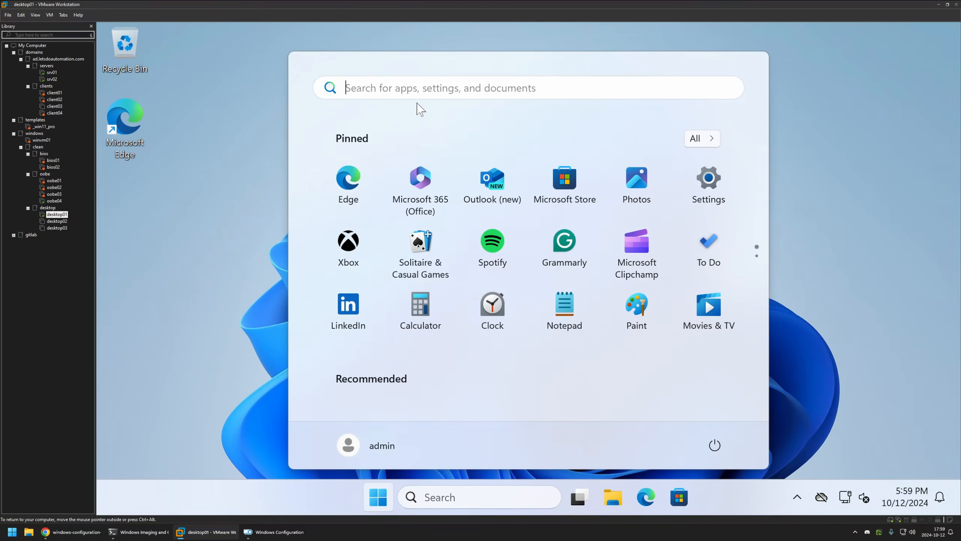
{"action": "left_click", "coordinate": [230, 243]}
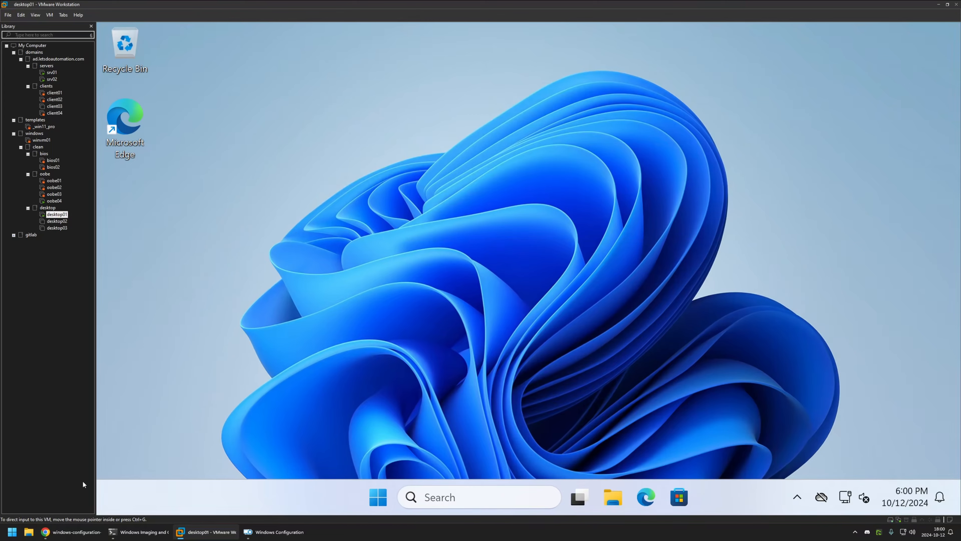
Step: Return to the GitHub page in Chrome and compare the packages in the choco install command with the requested start menu layout
{"action": "left_click", "coordinate": [71, 533]}
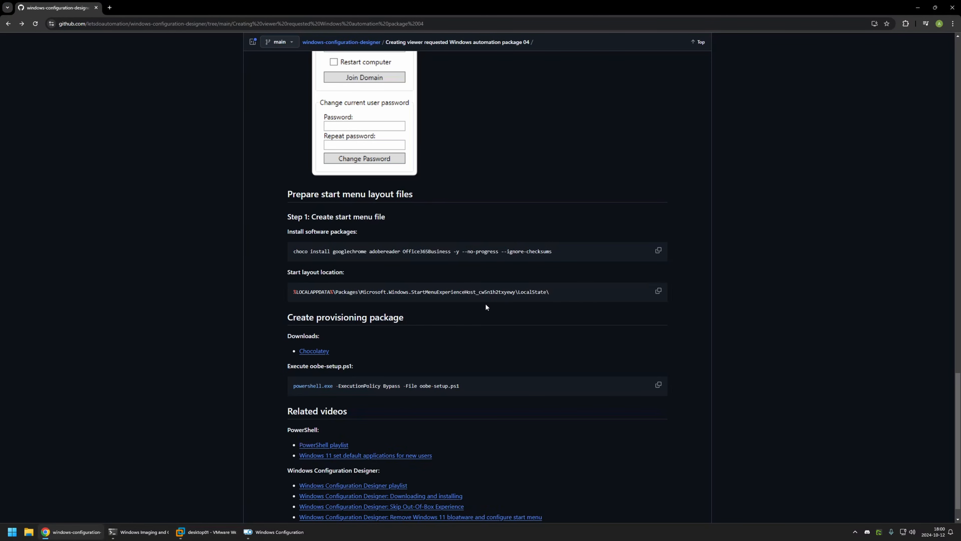
{"action": "left_click_drag", "start_coordinate": [291, 253], "coordinate": [551, 247]}
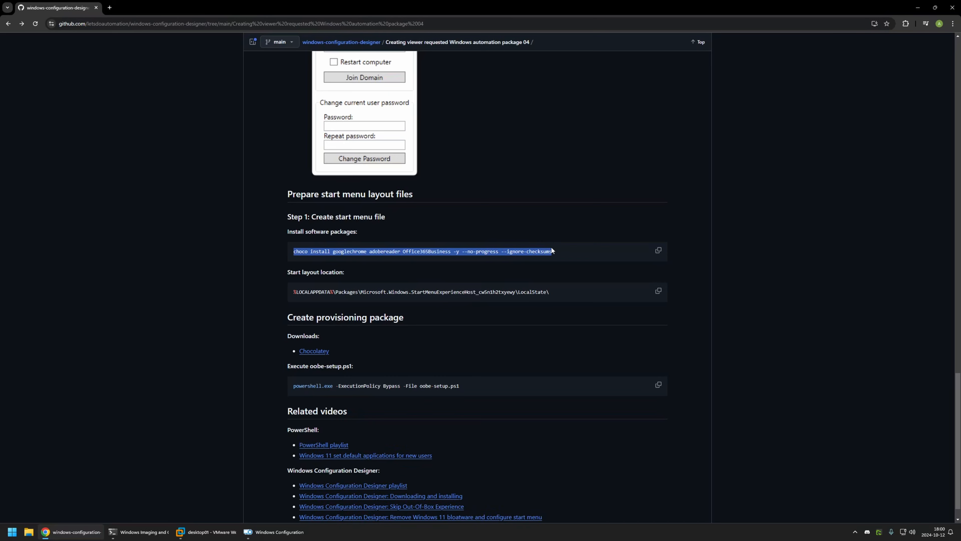
{"action": "left_click", "coordinate": [331, 249]}
{"action": "left_click_drag", "start_coordinate": [332, 250], "coordinate": [451, 251]}
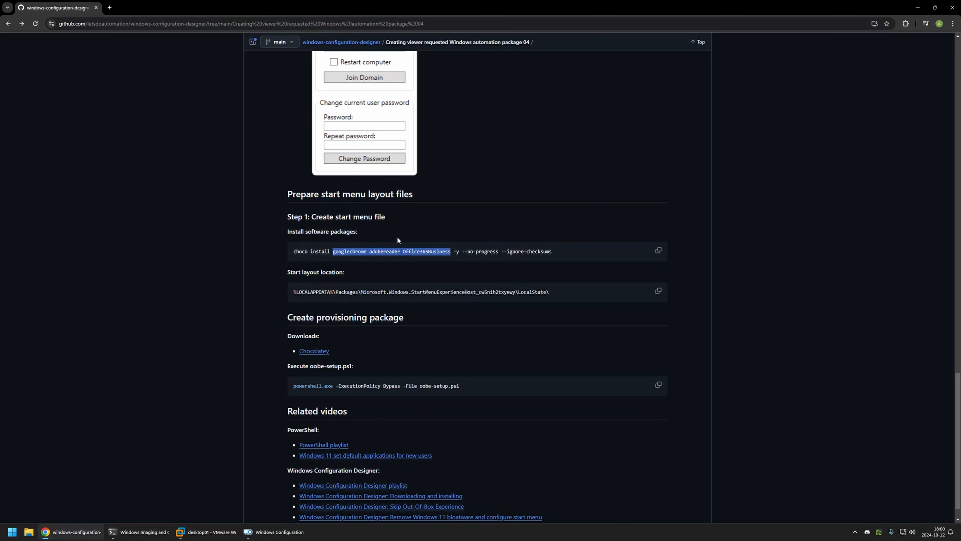
{"action": "left_click", "coordinate": [380, 254]}
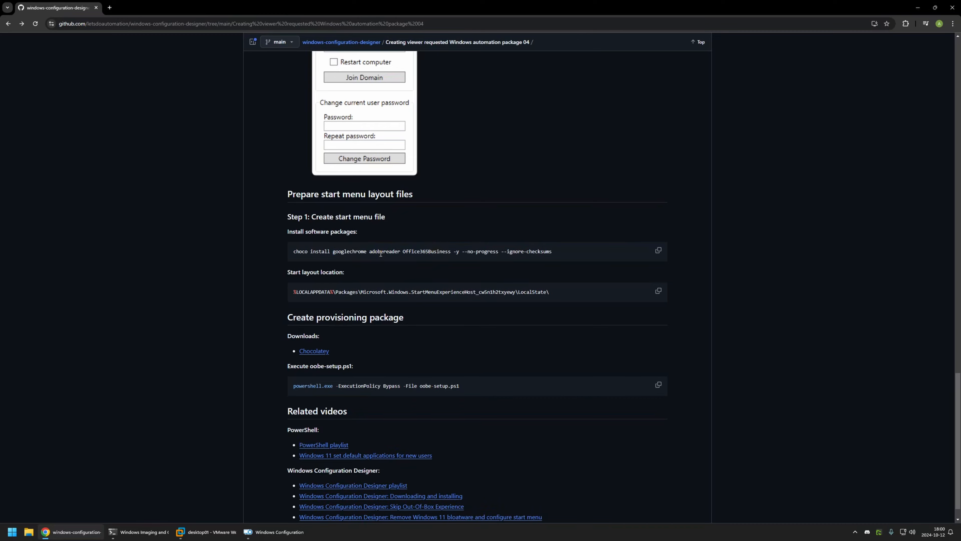
{"action": "scroll", "coordinate": [457, 243], "scroll_direction": "up", "scroll_amount": 20}
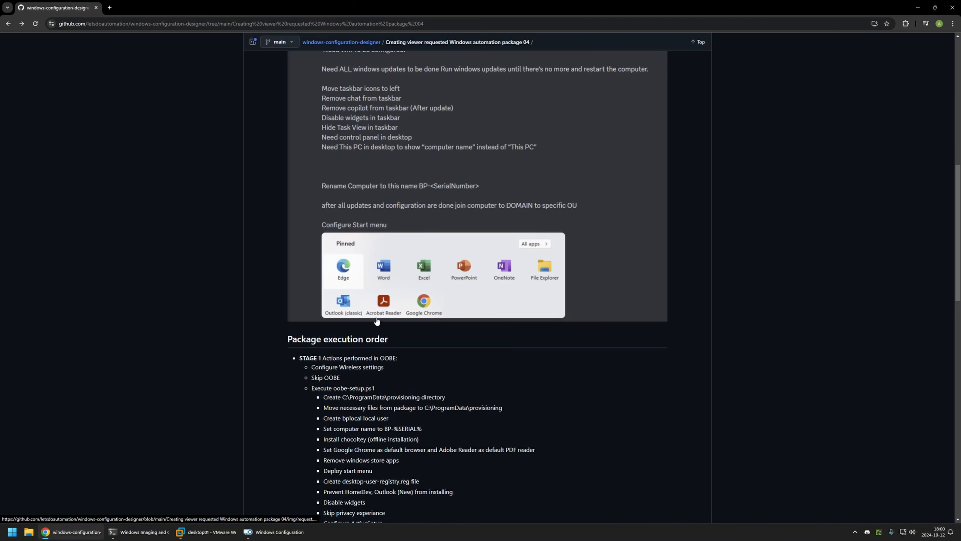
{"action": "scroll", "coordinate": [379, 293], "scroll_direction": "down", "scroll_amount": 10}
{"action": "scroll", "coordinate": [394, 295], "scroll_direction": "down", "scroll_amount": 6}
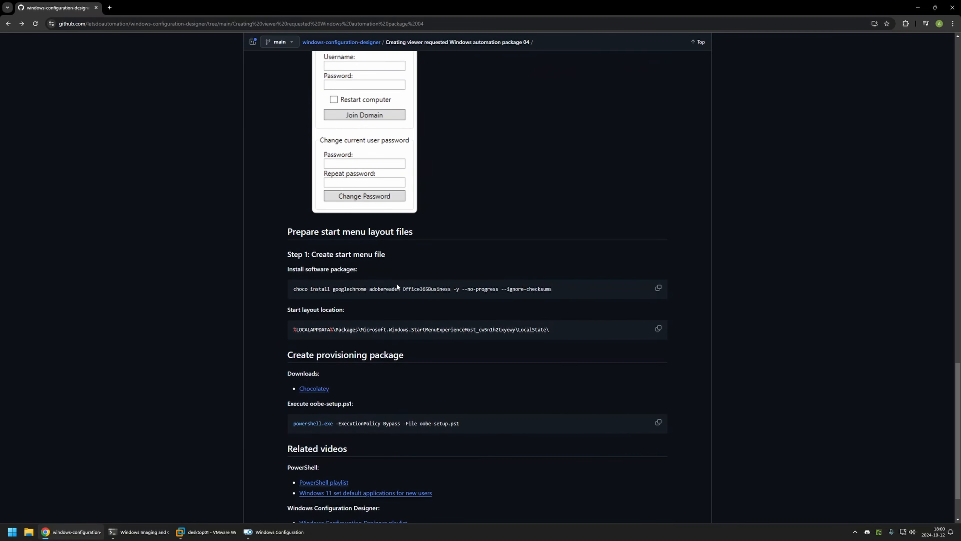
Step: Copy the choco install command from the GitHub page and open Command Prompt as administrator in the desktop01 virtual machine
{"action": "left_click", "coordinate": [657, 287]}
{"action": "left_click", "coordinate": [197, 531]}
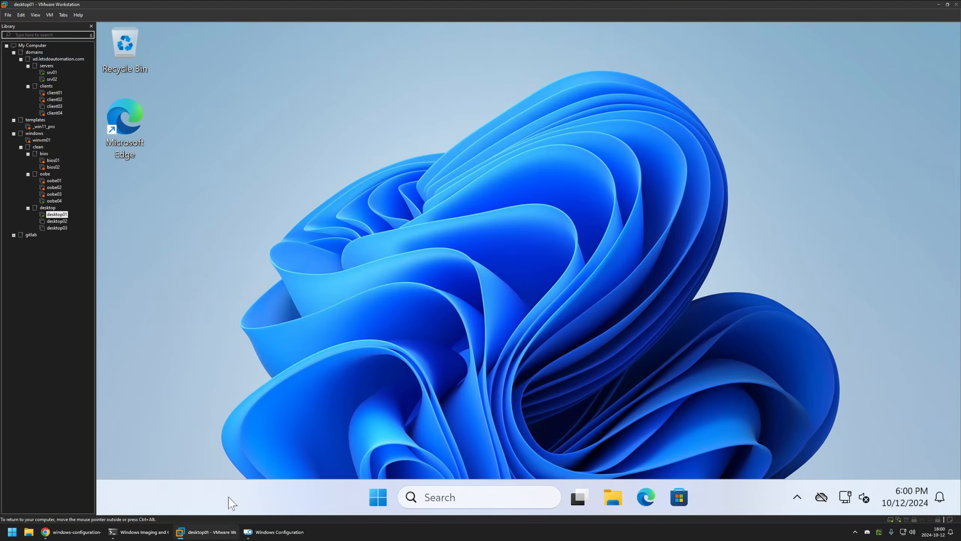
{"action": "left_click", "coordinate": [385, 495]}
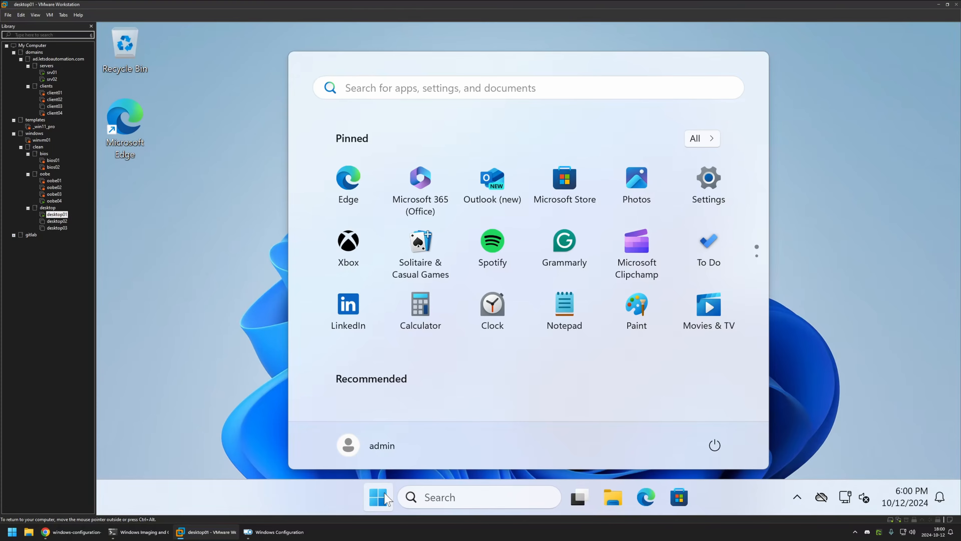
{"action": "type", "text": "cmd"}
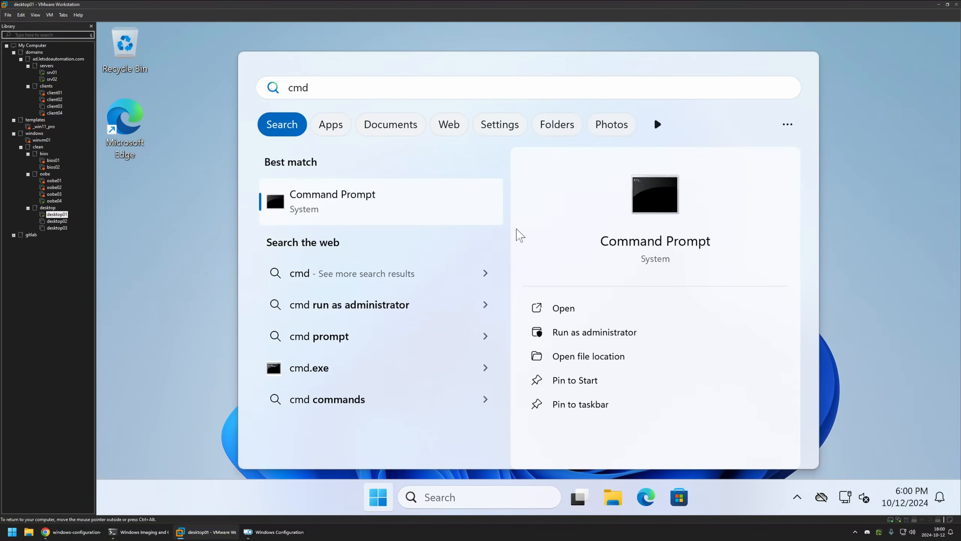
{"action": "left_click", "coordinate": [595, 330]}
{"action": "left_click", "coordinate": [464, 376]}
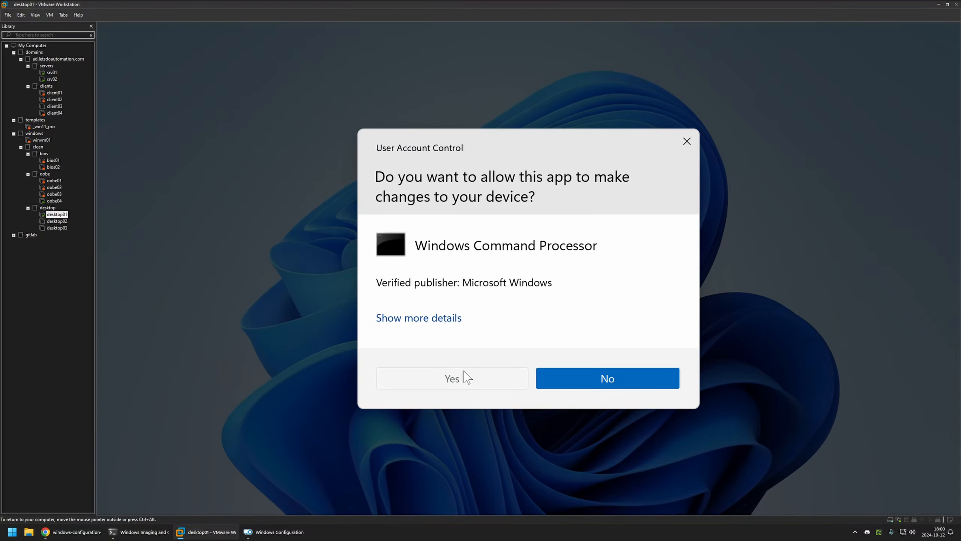
{"action": "left_click_drag", "start_coordinate": [461, 131], "coordinate": [451, 69]}
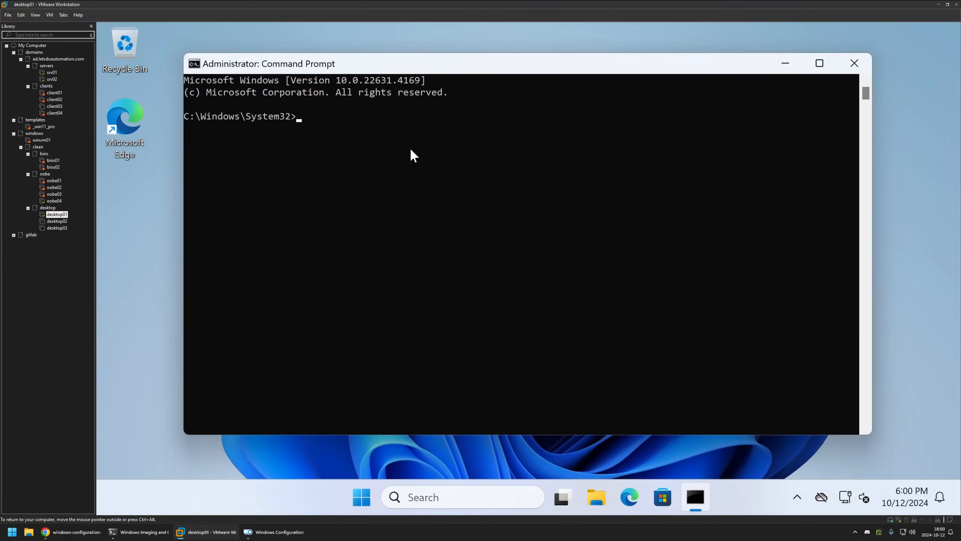
Step: Run "choco install googlechrome adobereader Office365Business -y --no-progress --ignore-checksums" in the elevated Command Prompt
{"action": "right_click", "coordinate": [410, 149]}
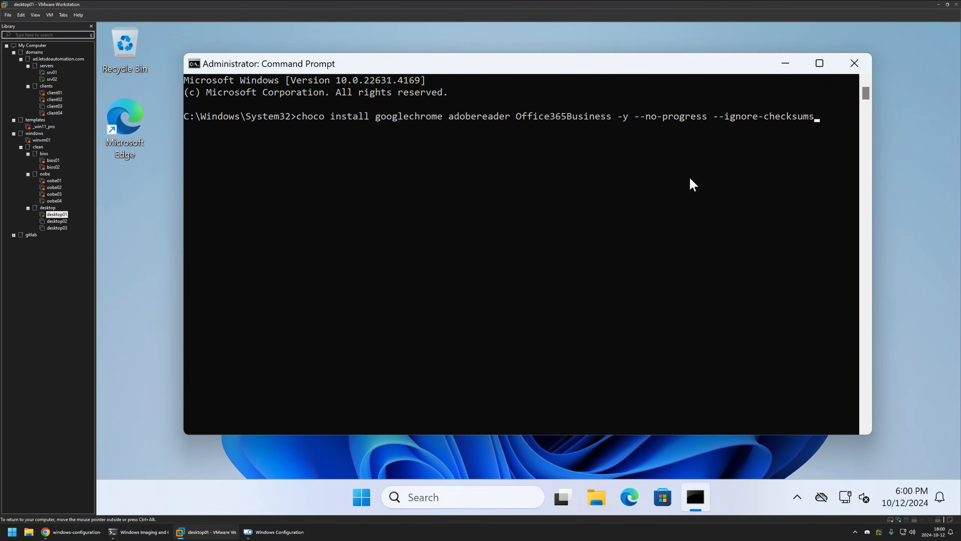
{"action": "key", "text": "Return"}
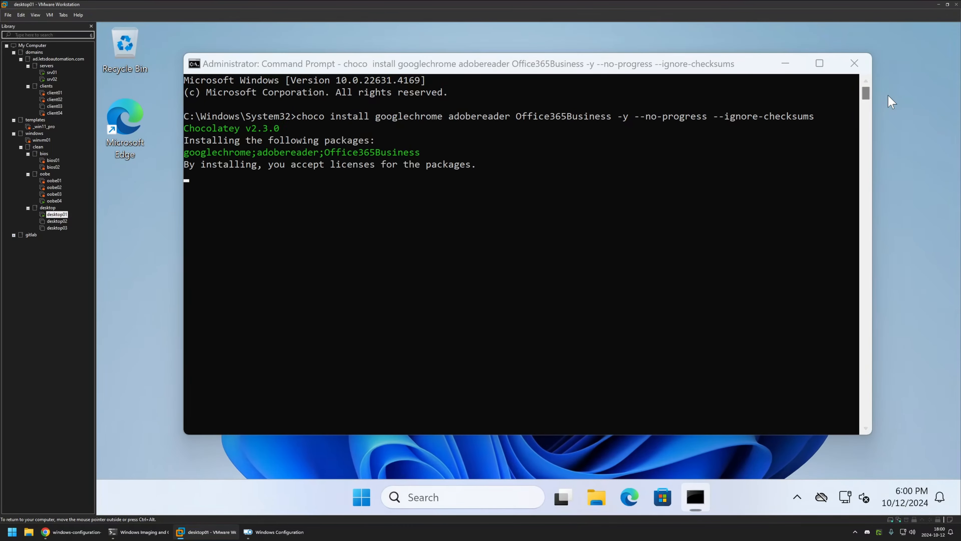
{"action": "left_click", "coordinate": [889, 97]}
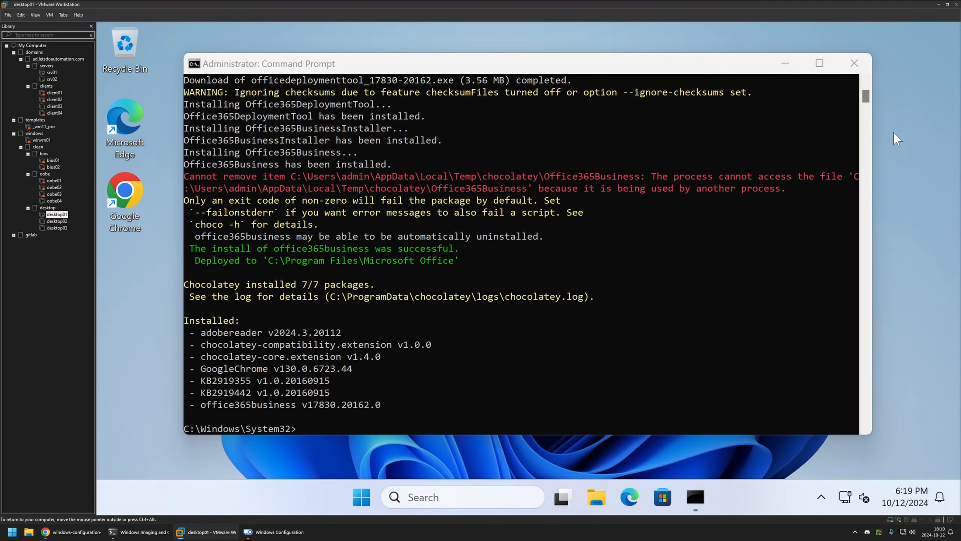
Step: Examine both pages of pinned start menu apps on the admin account for the newly installed software
{"action": "left_click", "coordinate": [362, 497]}
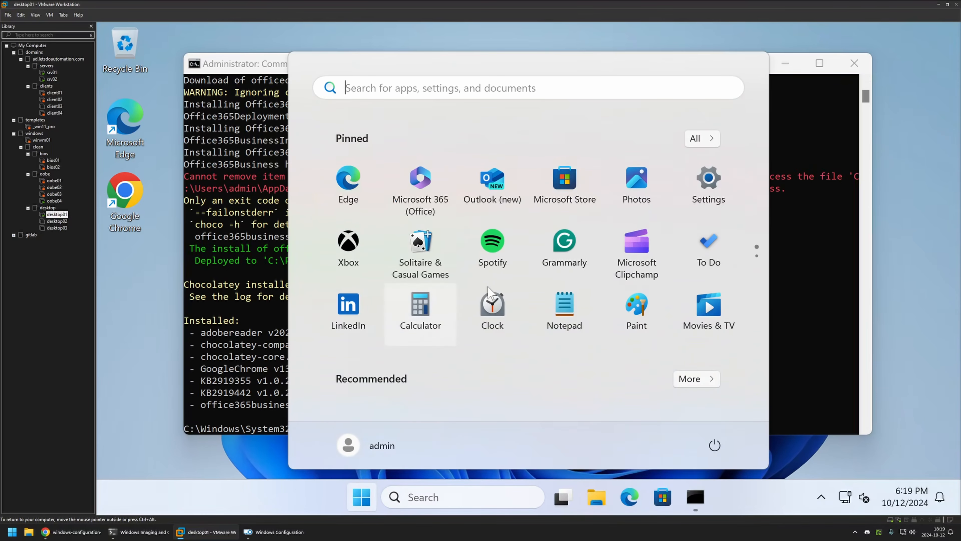
{"action": "scroll", "coordinate": [568, 246], "scroll_direction": "down", "scroll_amount": 2}
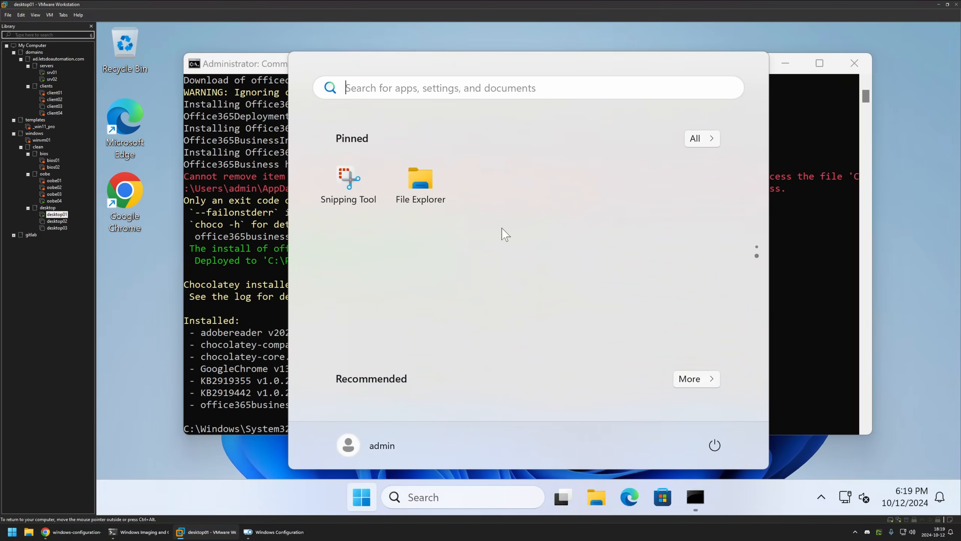
{"action": "scroll", "coordinate": [511, 203], "scroll_direction": "up", "scroll_amount": 2}
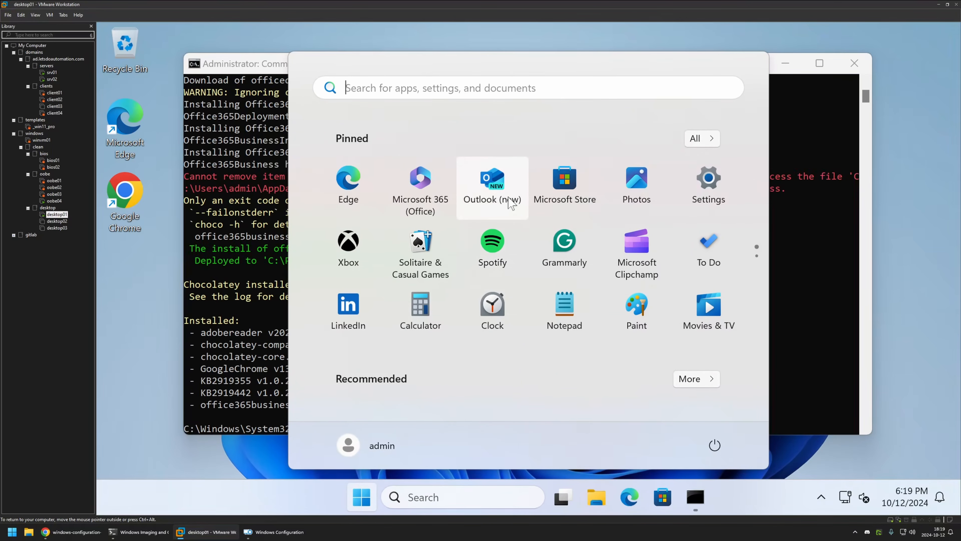
{"action": "scroll", "coordinate": [512, 204], "scroll_direction": "down", "scroll_amount": 1}
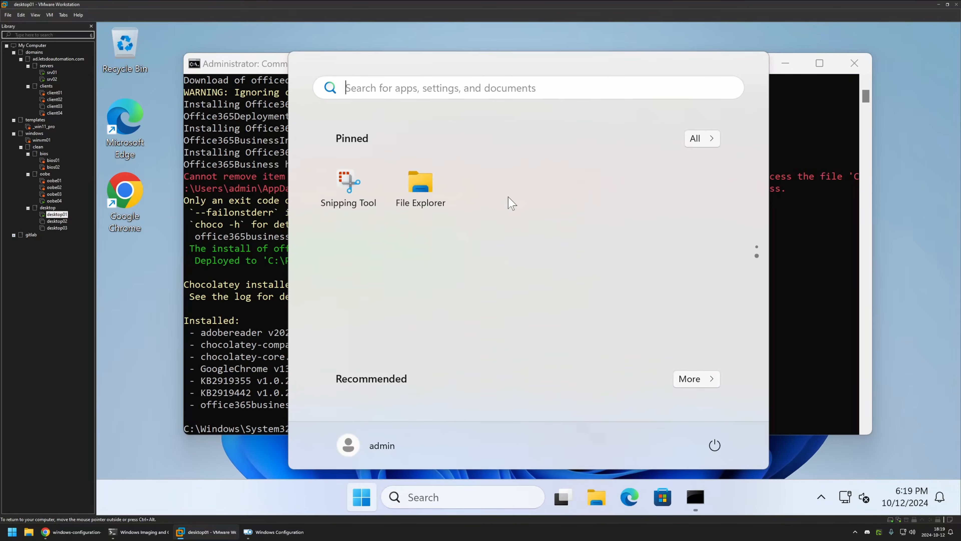
{"action": "scroll", "coordinate": [512, 203], "scroll_direction": "up", "scroll_amount": 1}
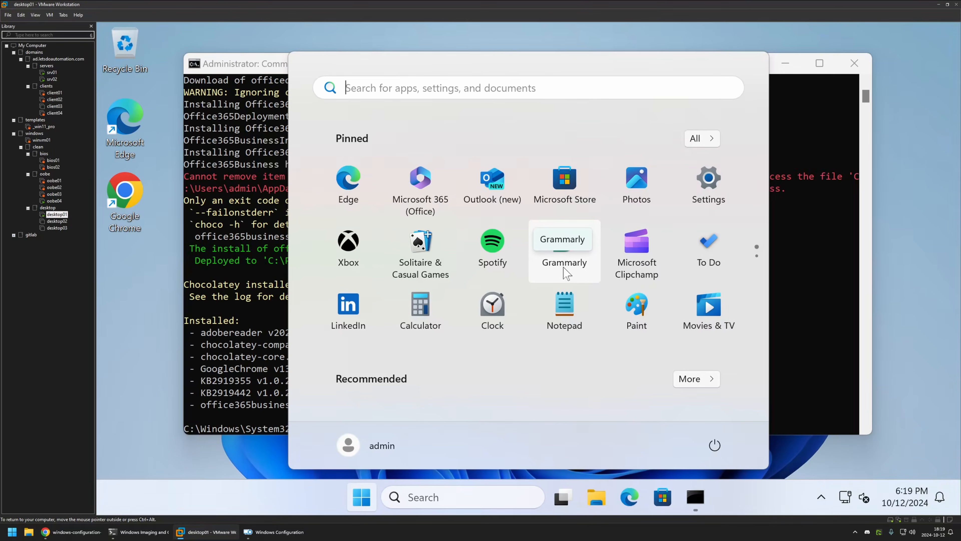
{"action": "left_click", "coordinate": [248, 168]}
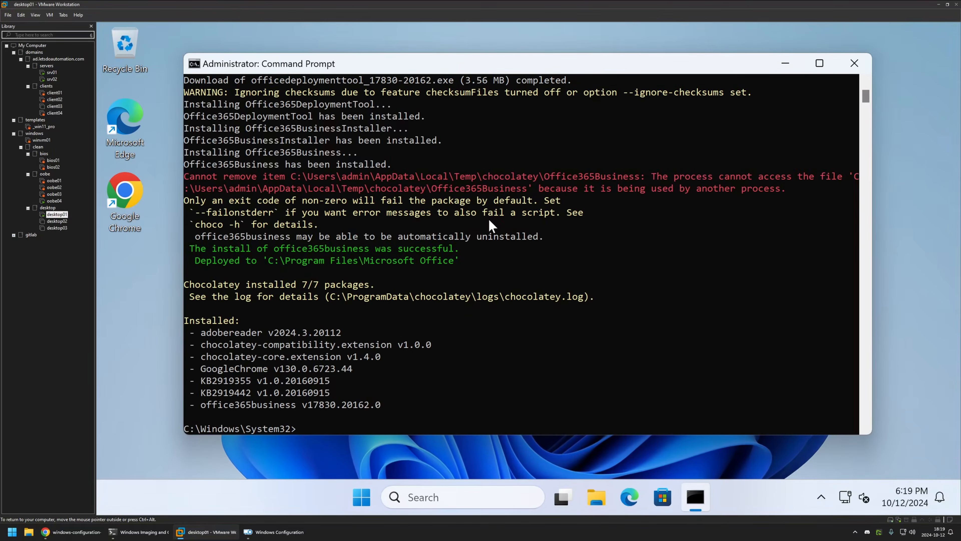
Step: Create a local user named temp with the command "net user temp /add"
{"action": "type", "text": "net user temp /add"}
{"action": "key", "text": "Return"}
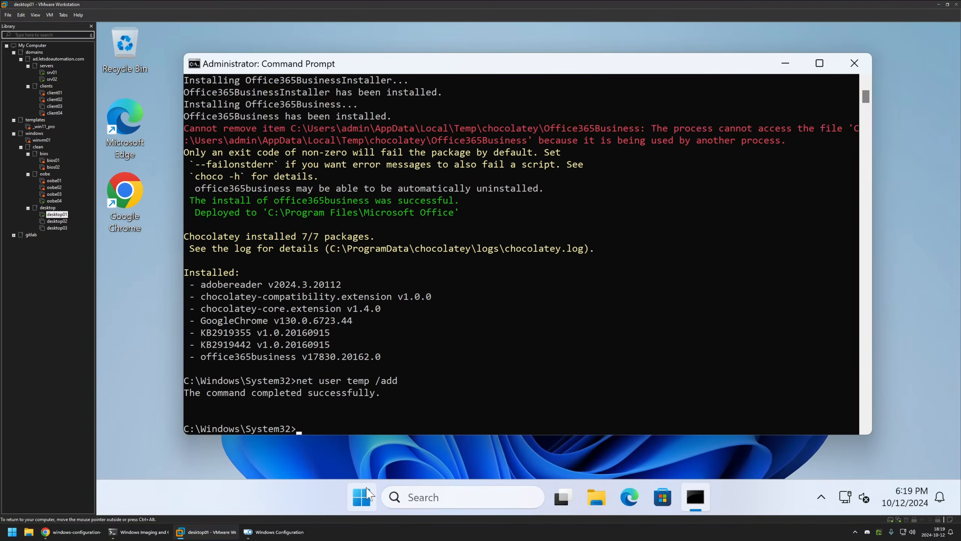
Step: Recheck the admin account's pinned start menu apps on both pages after creating the temp user
{"action": "left_click", "coordinate": [362, 497]}
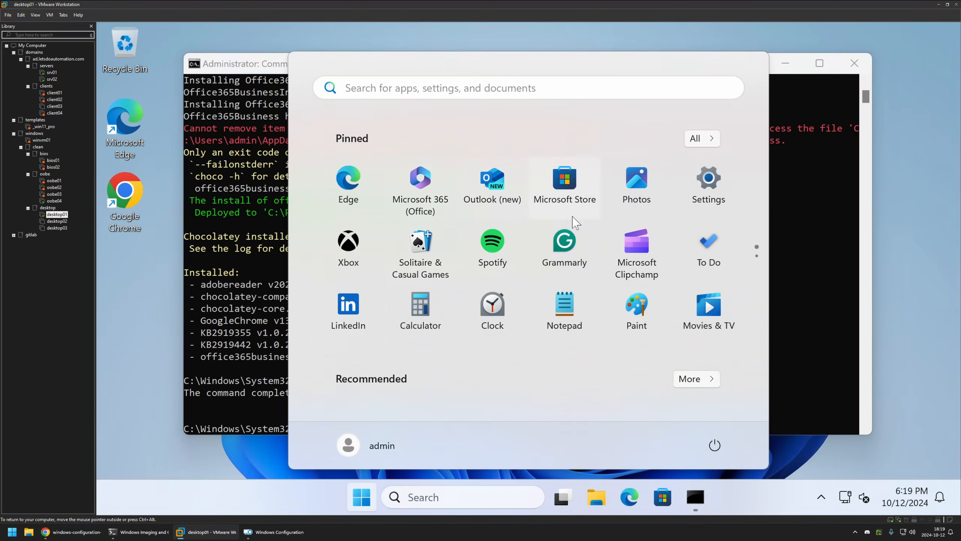
{"action": "scroll", "coordinate": [567, 231], "scroll_direction": "down", "scroll_amount": 1}
{"action": "scroll", "coordinate": [492, 241], "scroll_direction": "up", "scroll_amount": 1}
{"action": "left_click", "coordinate": [259, 168]}
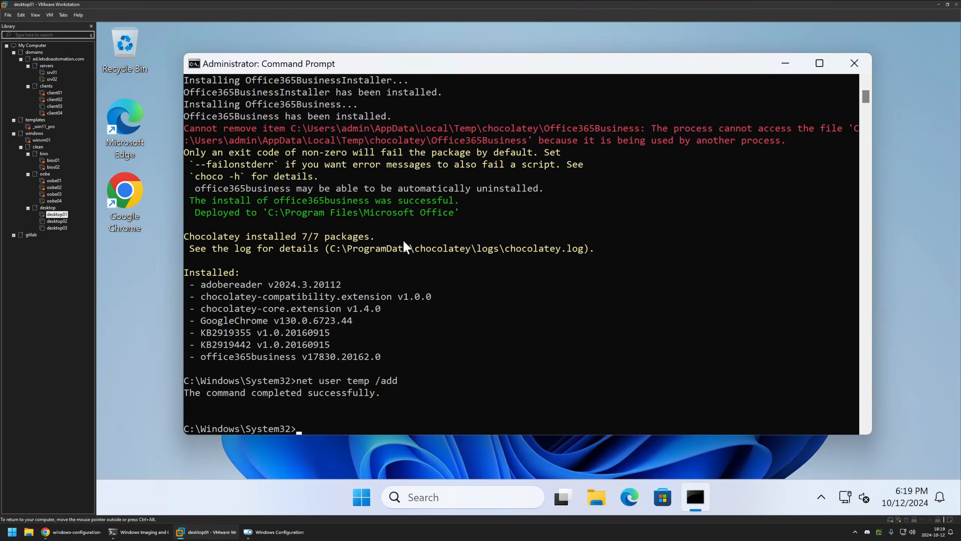
Step: Log off the admin account with the logoff command and sign in to Windows as temp
{"action": "type", "text": "logoff"}
{"action": "key", "text": "Return"}
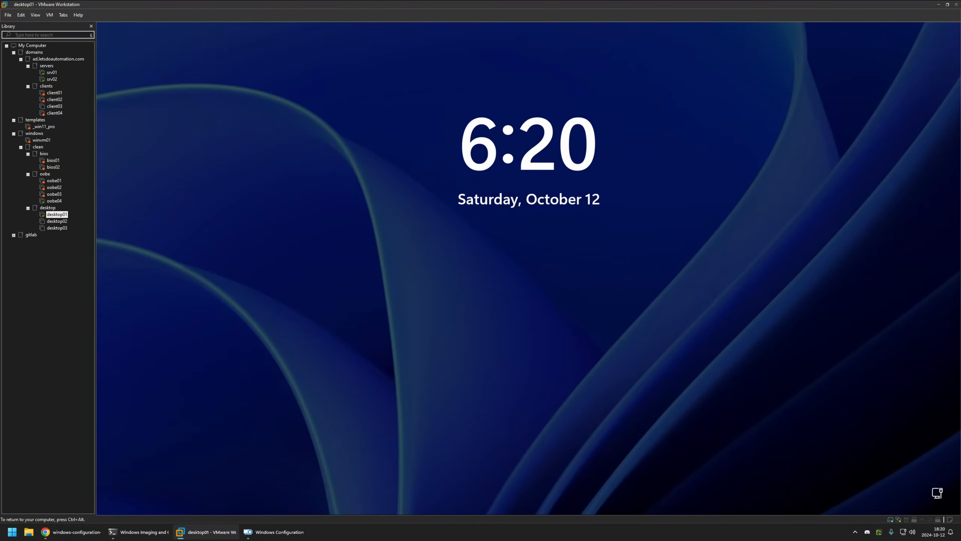
{"action": "key", "text": "Return"}
{"action": "left_click", "coordinate": [180, 474]}
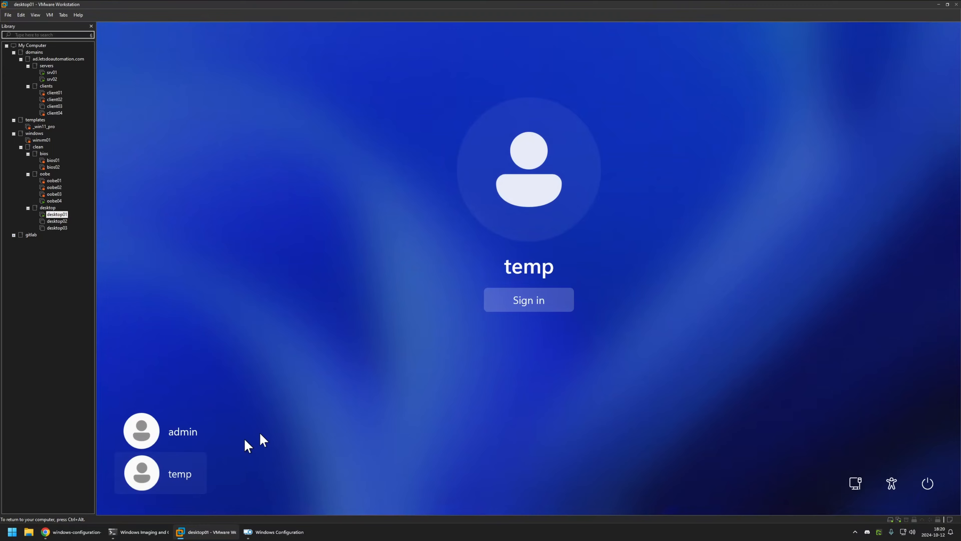
{"action": "left_click", "coordinate": [534, 308]}
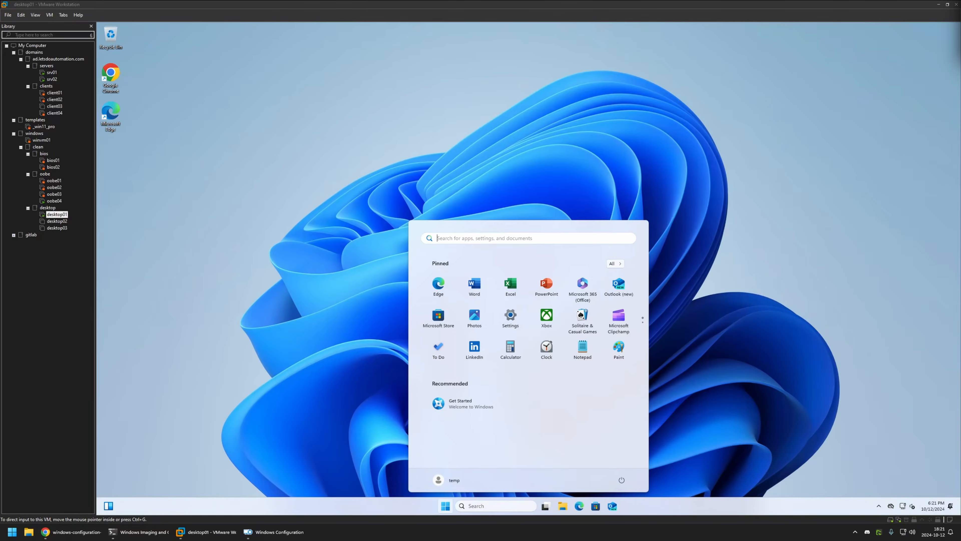
{"action": "left_click", "coordinate": [596, 339]}
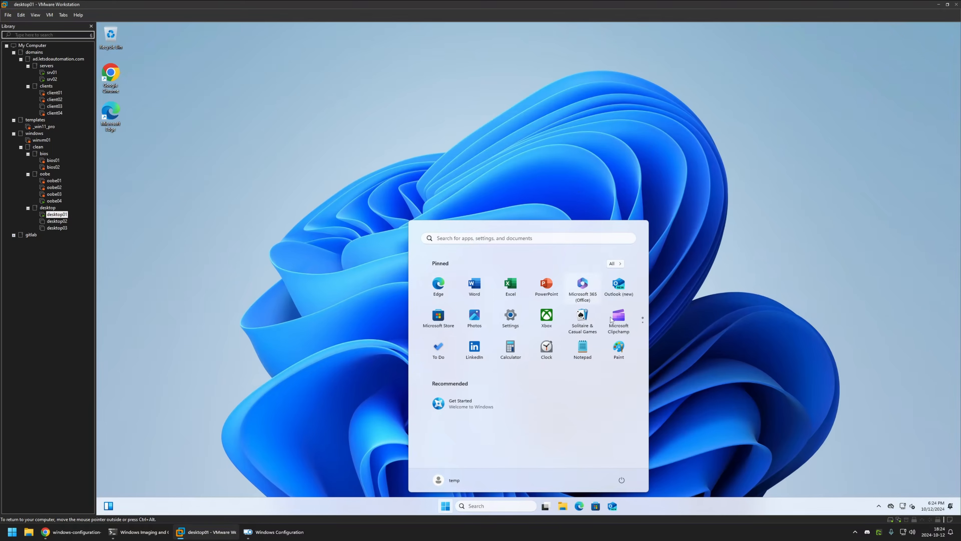
{"action": "right_click", "coordinate": [576, 289]}
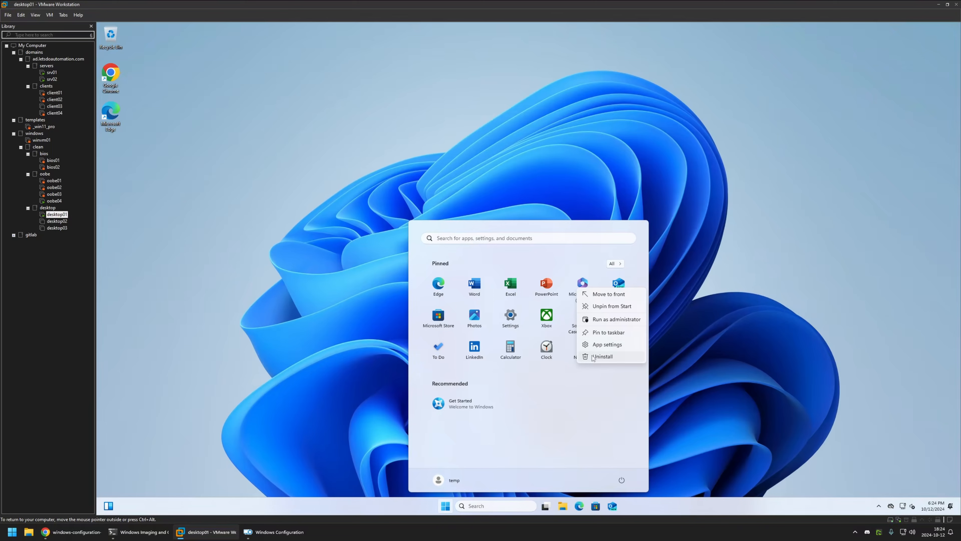
{"action": "left_click", "coordinate": [576, 273]}
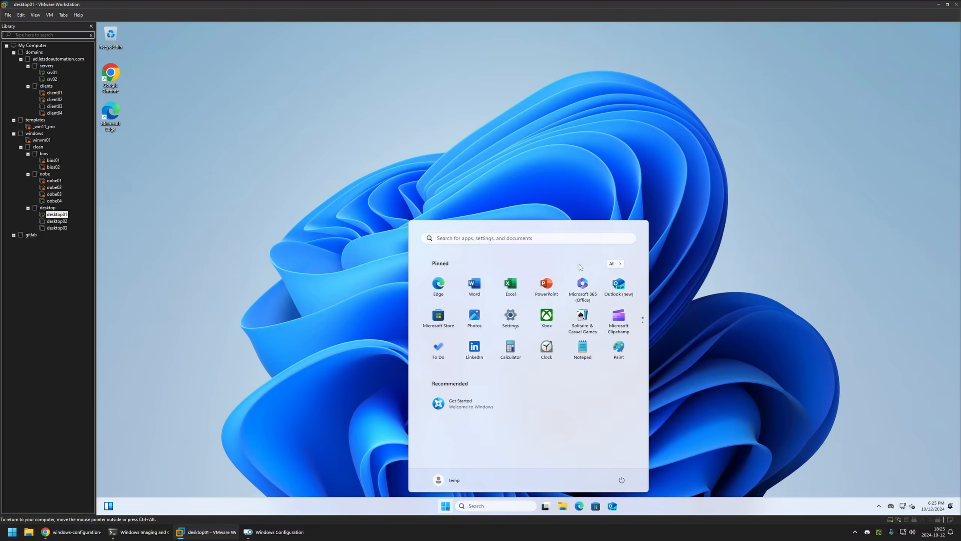
Step: Unpin Microsoft 365 (Office), Outlook (new), Microsoft Store, Photos, Settings and Xbox from the temp user's start menu
{"action": "right_click", "coordinate": [576, 285]}
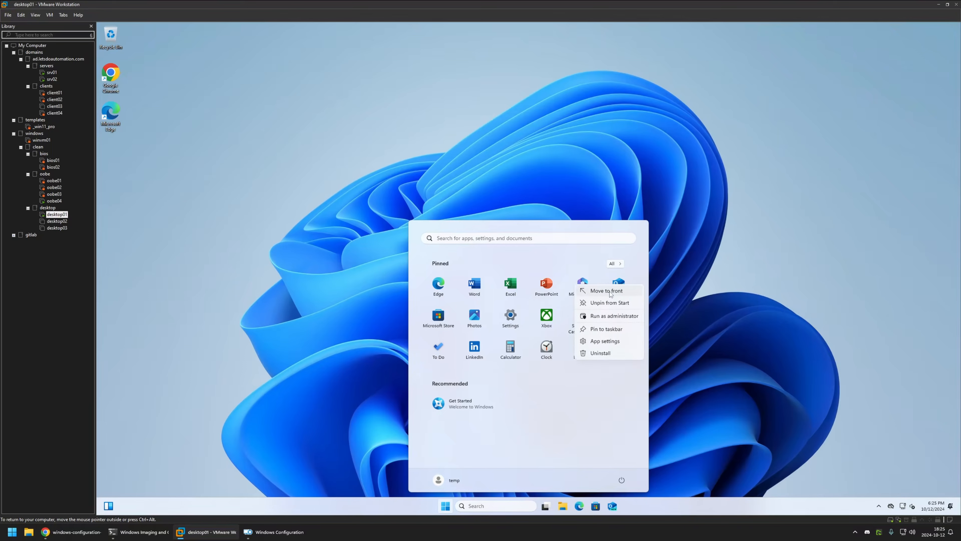
{"action": "left_click", "coordinate": [619, 305]}
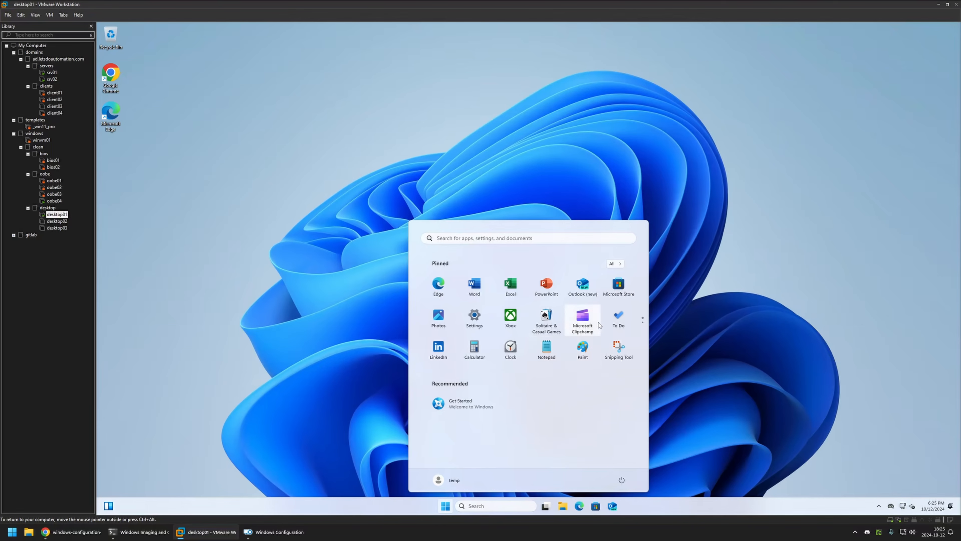
{"action": "right_click", "coordinate": [588, 290]}
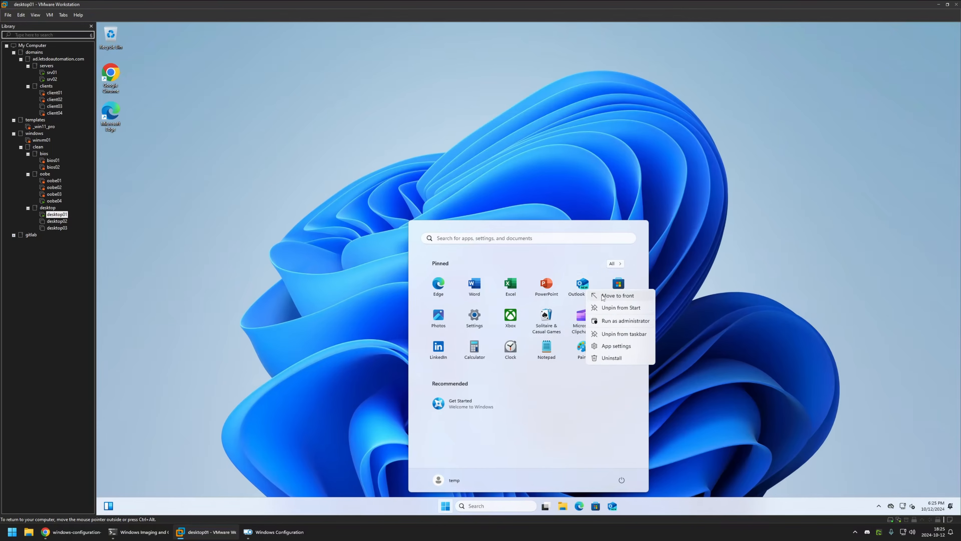
{"action": "left_click", "coordinate": [631, 310]}
{"action": "right_click", "coordinate": [585, 289]}
{"action": "left_click", "coordinate": [620, 307]}
{"action": "right_click", "coordinate": [583, 288]}
{"action": "left_click", "coordinate": [620, 305]}
{"action": "right_click", "coordinate": [581, 284]}
{"action": "left_click", "coordinate": [617, 303]}
Step: Unpin Solitaire, Clipchamp, To Do, LinkedIn, Calculator, Clock, Notepad, Paint and Snipping Tool from the start menu, keeping OneNote and File Explorer
{"action": "right_click", "coordinate": [583, 287]}
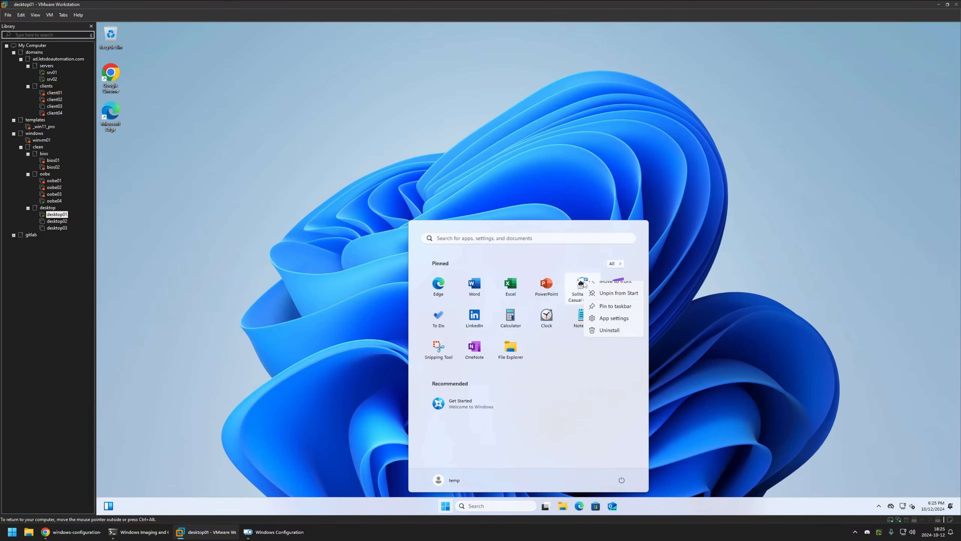
{"action": "right_click", "coordinate": [583, 288]}
{"action": "left_click", "coordinate": [602, 303]}
{"action": "right_click", "coordinate": [584, 287]}
{"action": "left_click", "coordinate": [602, 304]}
{"action": "right_click", "coordinate": [583, 287]}
{"action": "left_click", "coordinate": [602, 303]}
{"action": "right_click", "coordinate": [583, 287]}
{"action": "left_click", "coordinate": [603, 304]}
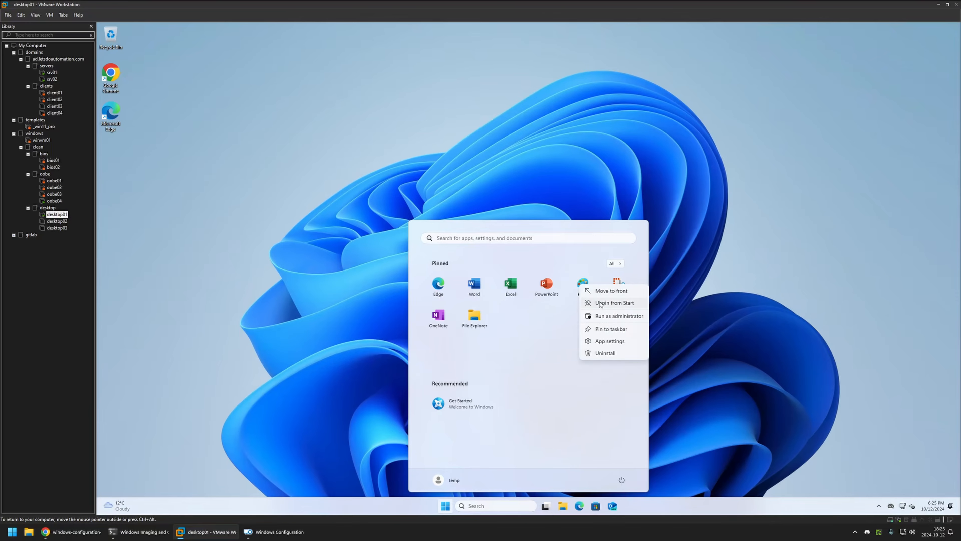
Step: Find Outlook (classic), Adobe Acrobat and Google Chrome through search and pin each of them to the start menu
{"action": "left_click", "coordinate": [505, 238]}
{"action": "type", "text": "clasado"}
{"action": "right_click", "coordinate": [453, 294]}
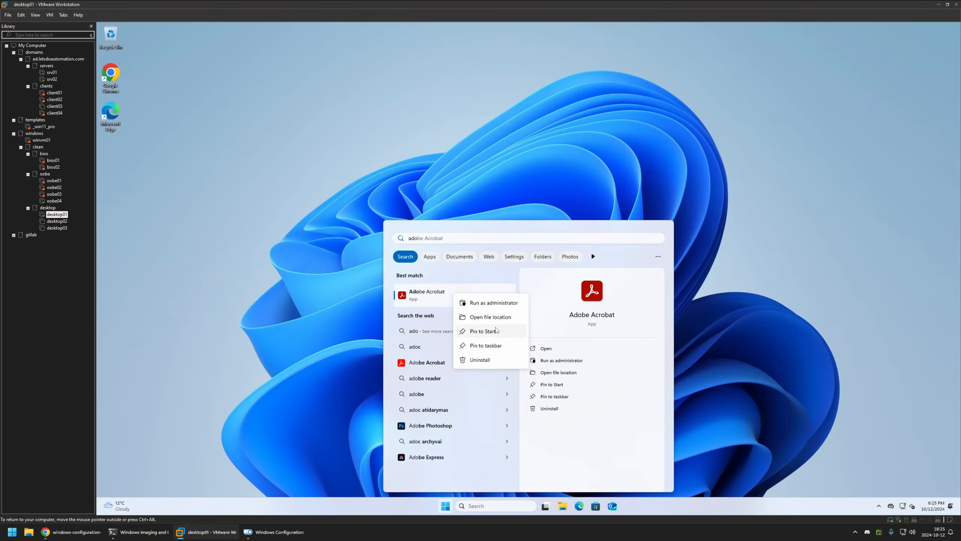
{"action": "left_click", "coordinate": [495, 331]}
{"action": "type", "text": "chrome"}
{"action": "right_click", "coordinate": [441, 292]}
{"action": "left_click", "coordinate": [486, 329]}
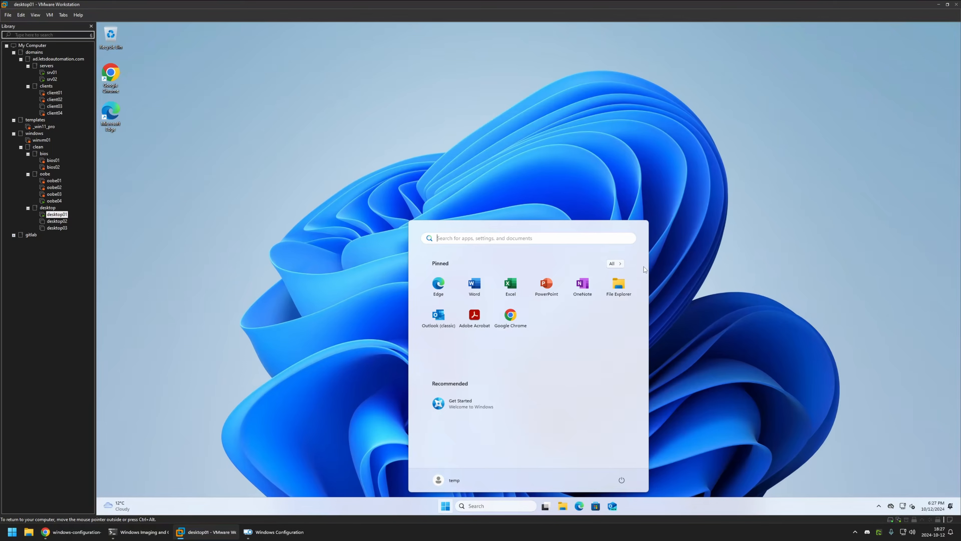
Step: Copy the start layout location path from the GitHub README and open that LocalState folder in File Explorer on the desktop01 VM
{"action": "left_click", "coordinate": [621, 288]}
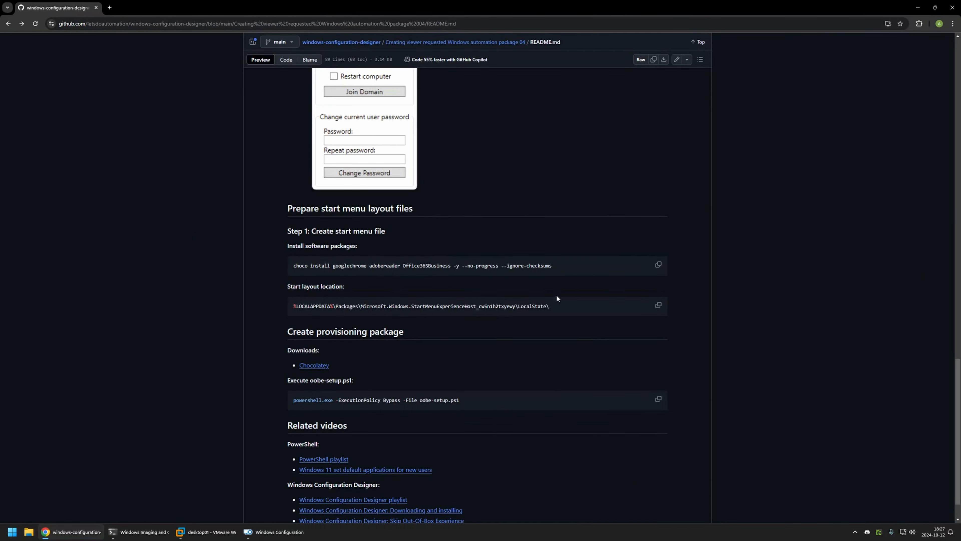
{"action": "left_click_drag", "start_coordinate": [564, 305], "coordinate": [306, 305]}
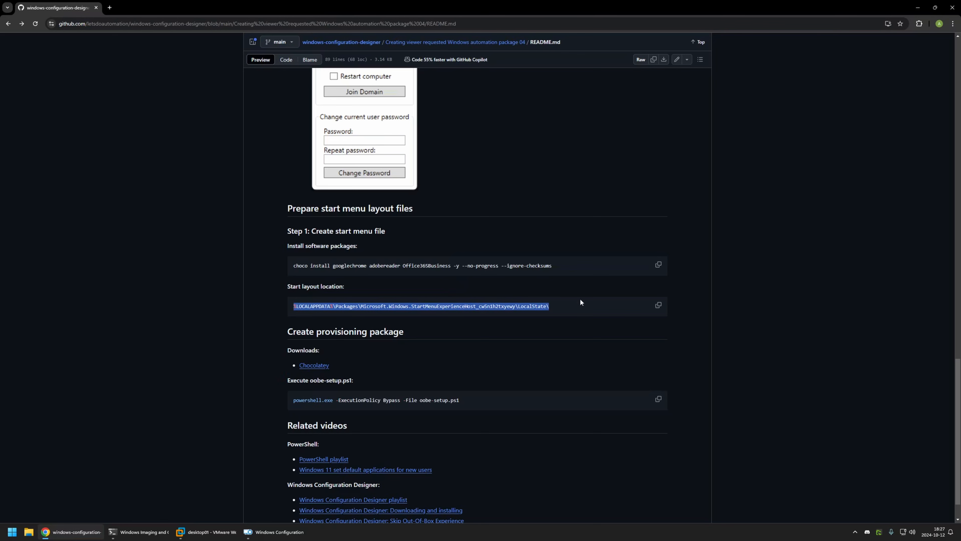
{"action": "left_click", "coordinate": [646, 303]}
{"action": "left_click", "coordinate": [660, 305]}
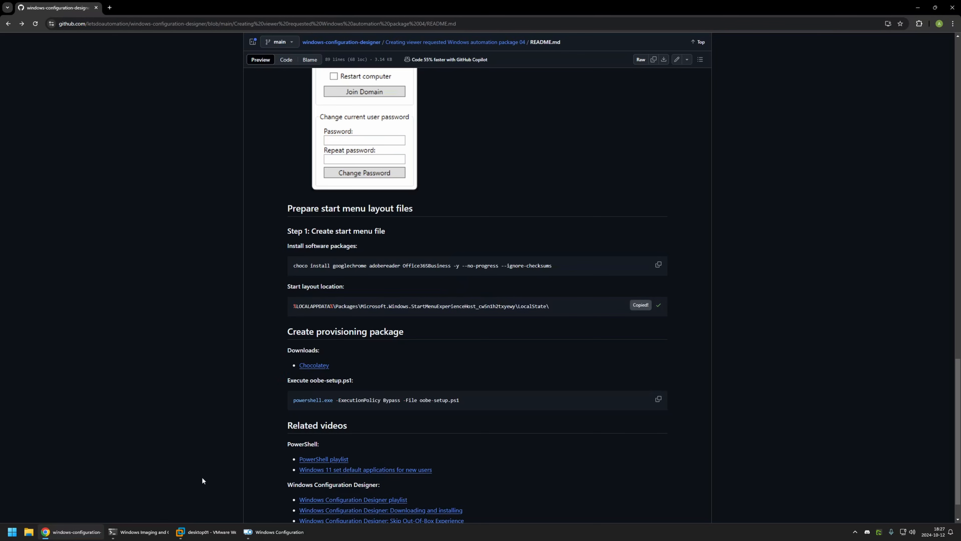
{"action": "left_click", "coordinate": [207, 532]}
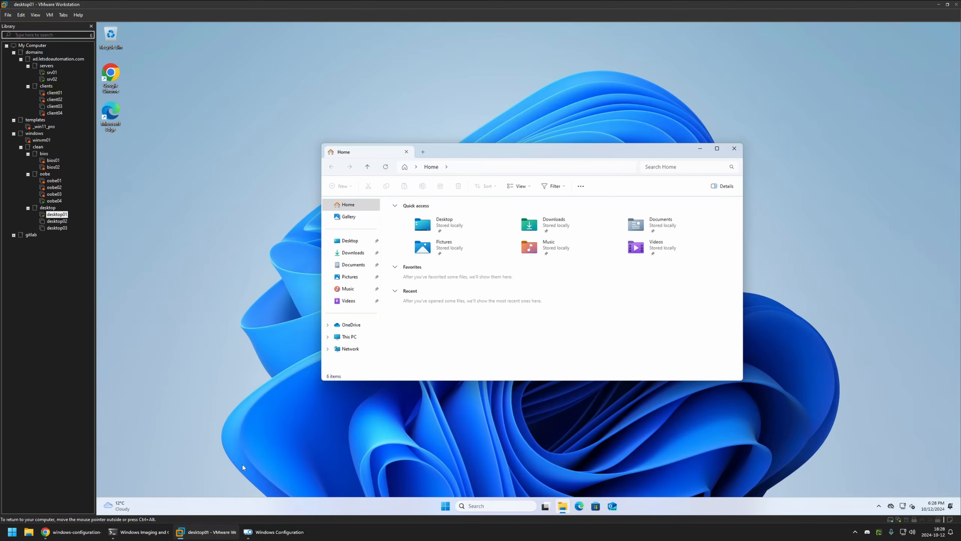
{"action": "left_click", "coordinate": [519, 167]}
{"action": "key", "text": "ctrl+v"}
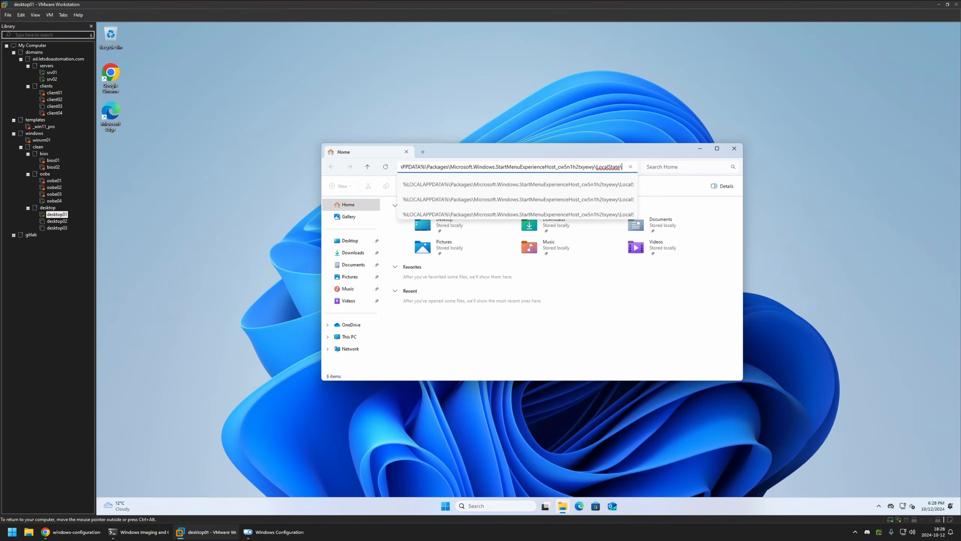
{"action": "key", "text": "Return"}
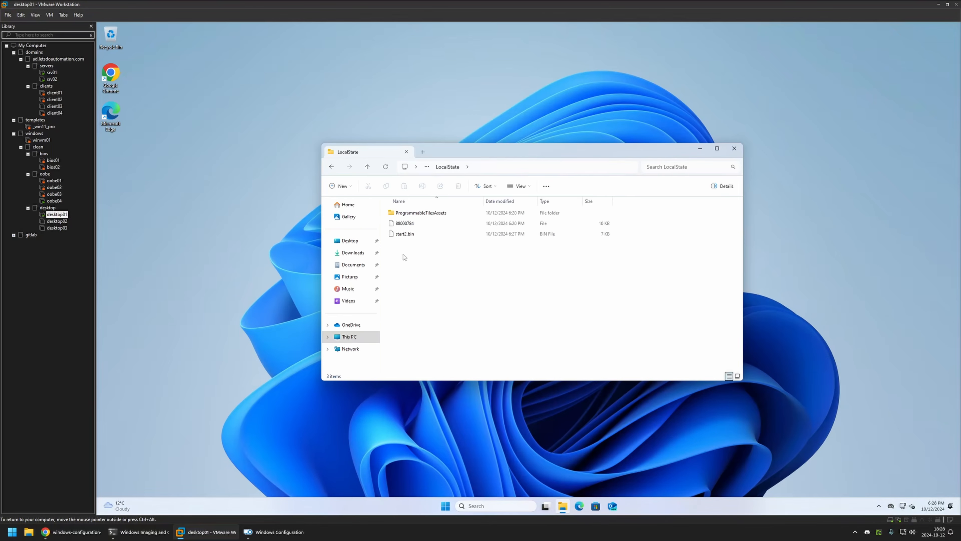
Step: Copy start2.bin from the VM's LocalState folder into the host computer's Downloads folder
{"action": "right_click", "coordinate": [411, 236]}
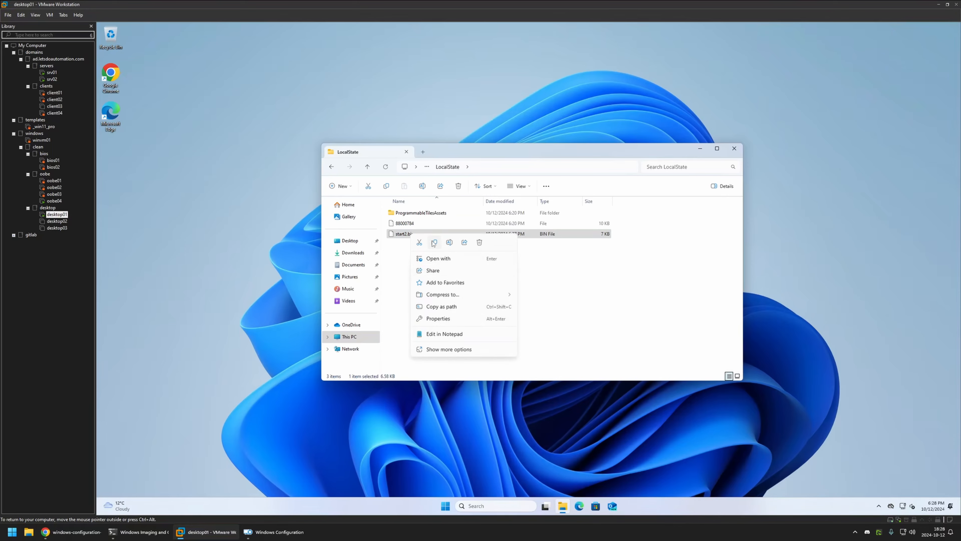
{"action": "left_click", "coordinate": [394, 260]}
{"action": "left_click", "coordinate": [29, 532]}
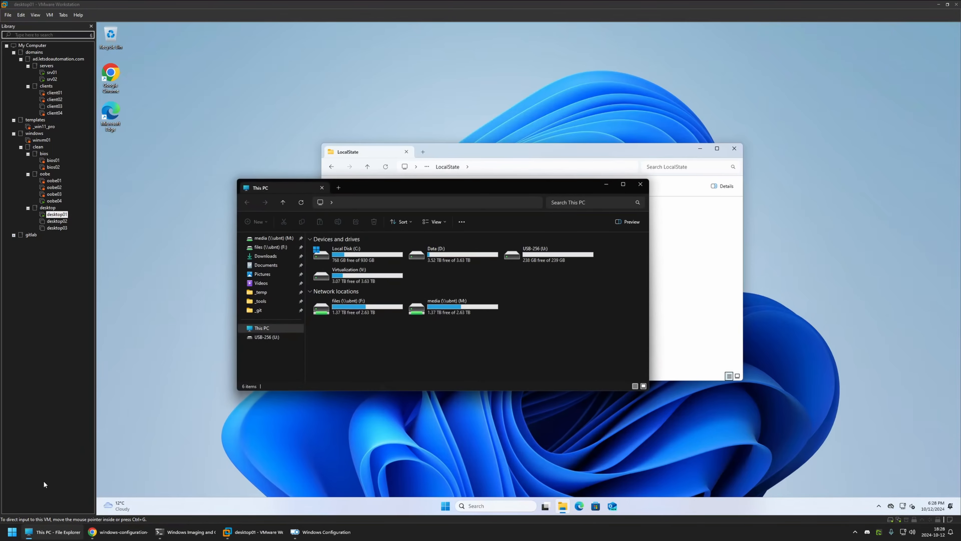
{"action": "left_click", "coordinate": [265, 257]}
{"action": "right_click", "coordinate": [345, 249]}
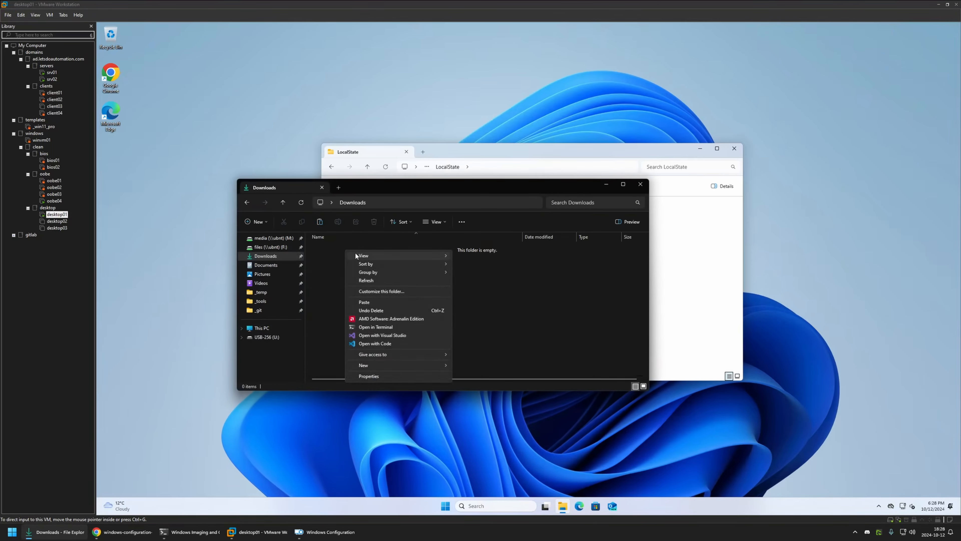
{"action": "left_click", "coordinate": [375, 301]}
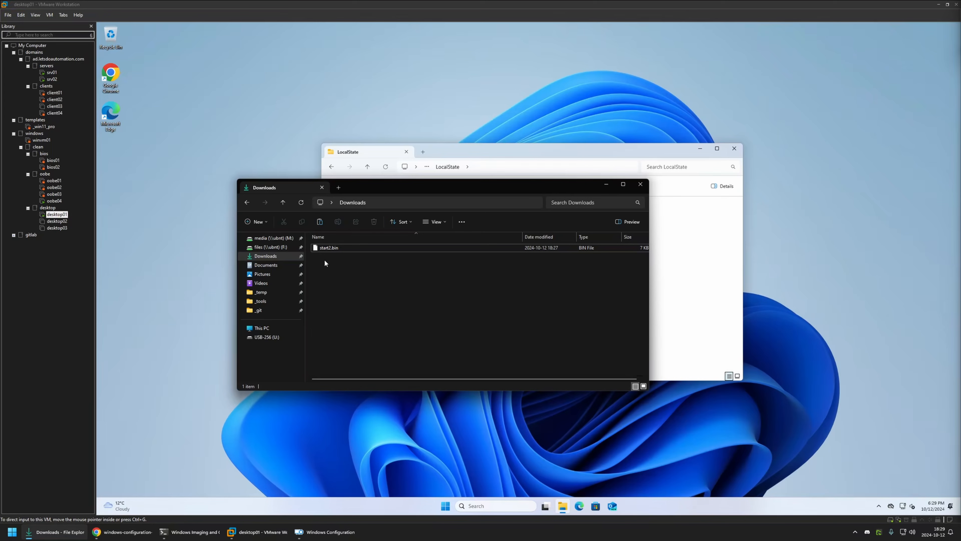
Step: Download chocolatey-2.3.0.0.msi from the 2.3.0 release linked in the GitHub README and close the Chocolatey tab
{"action": "left_click", "coordinate": [109, 531]}
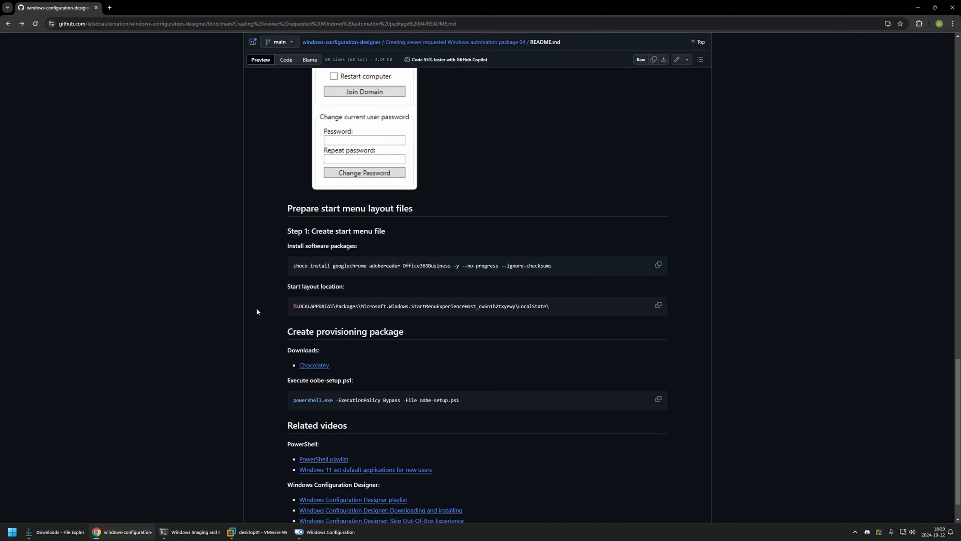
{"action": "scroll", "coordinate": [256, 309], "scroll_direction": "down", "scroll_amount": 1}
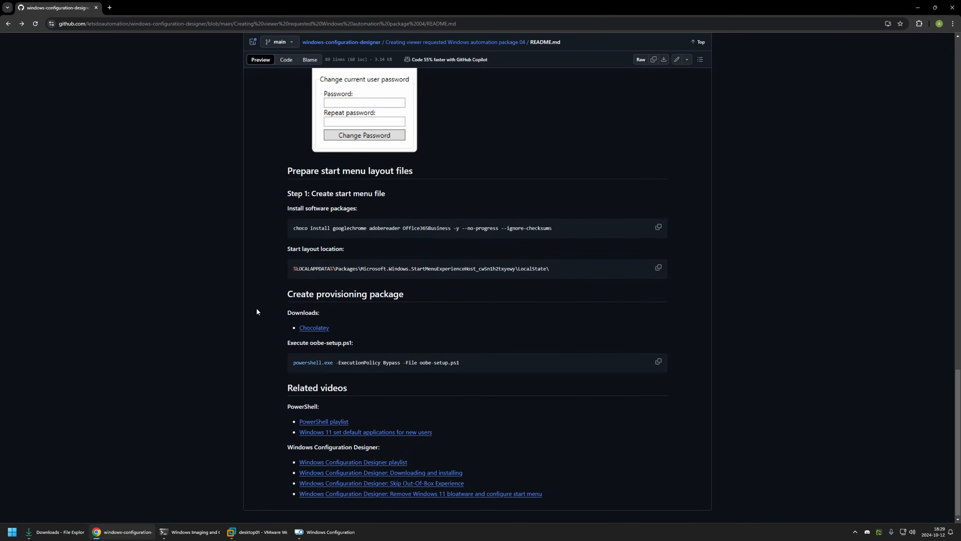
{"action": "middle_click", "coordinate": [314, 328]}
{"action": "left_click", "coordinate": [140, 4]}
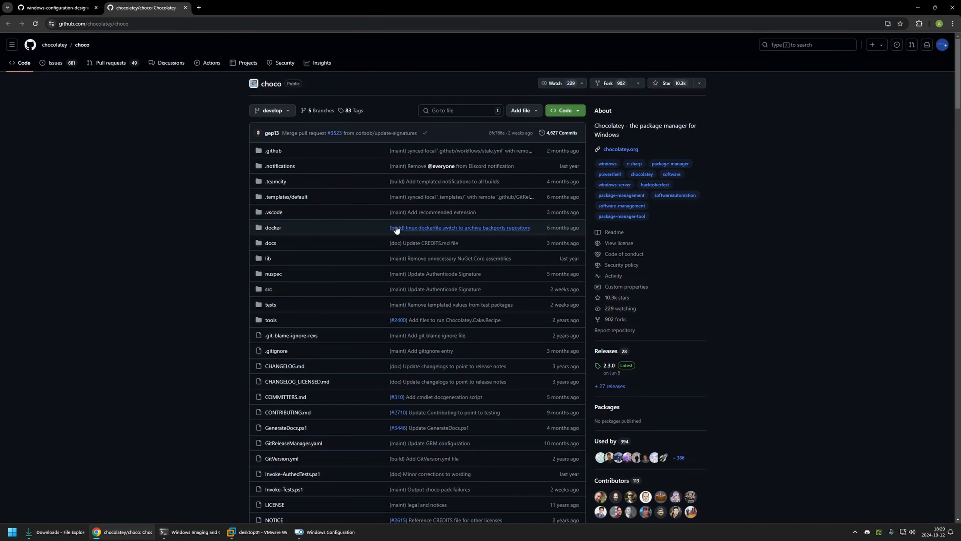
{"action": "scroll", "coordinate": [484, 248], "scroll_direction": "down", "scroll_amount": 1}
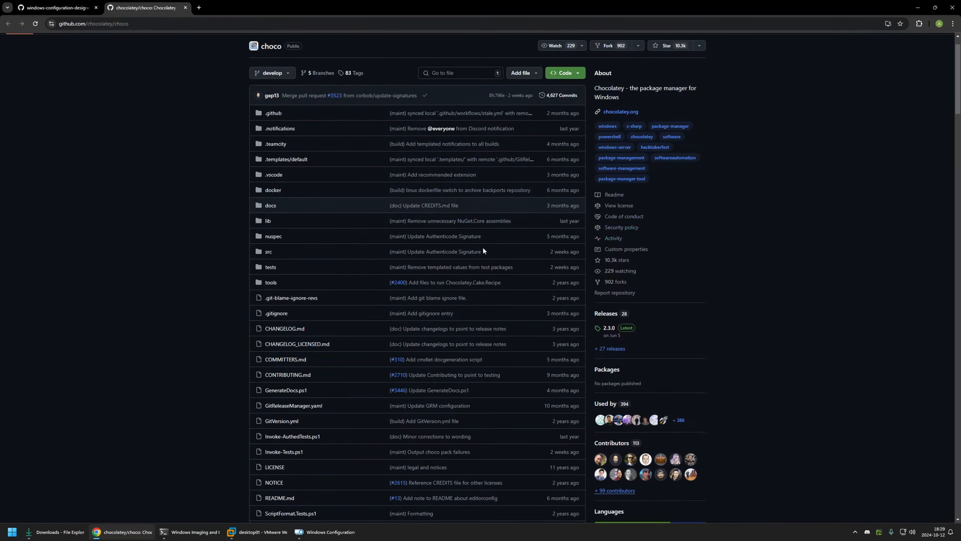
{"action": "left_click", "coordinate": [610, 329]}
{"action": "scroll", "coordinate": [345, 271], "scroll_direction": "down", "scroll_amount": 7}
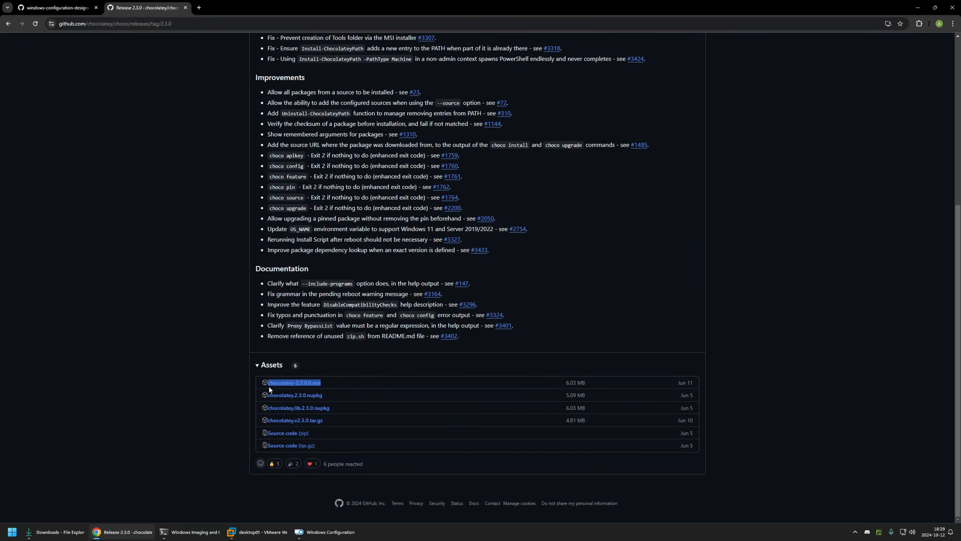
{"action": "left_click", "coordinate": [341, 373]}
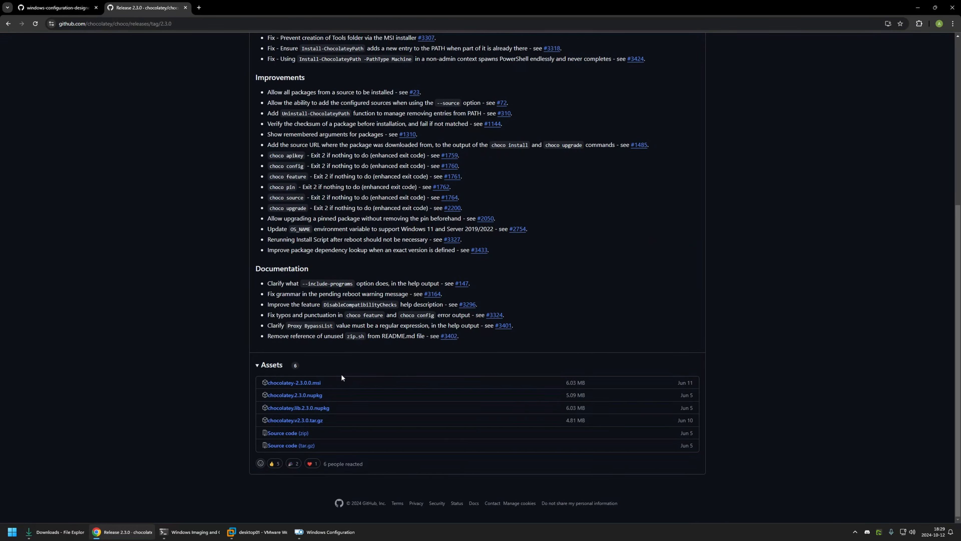
{"action": "left_click", "coordinate": [315, 383]}
{"action": "left_click", "coordinate": [185, 7]}
Step: Go to the repository folder "Creating viewer requested Windows automation package 04" and open oobe-setup.ps1 in a separate tab
{"action": "scroll", "coordinate": [217, 113], "scroll_direction": "up", "scroll_amount": 15}
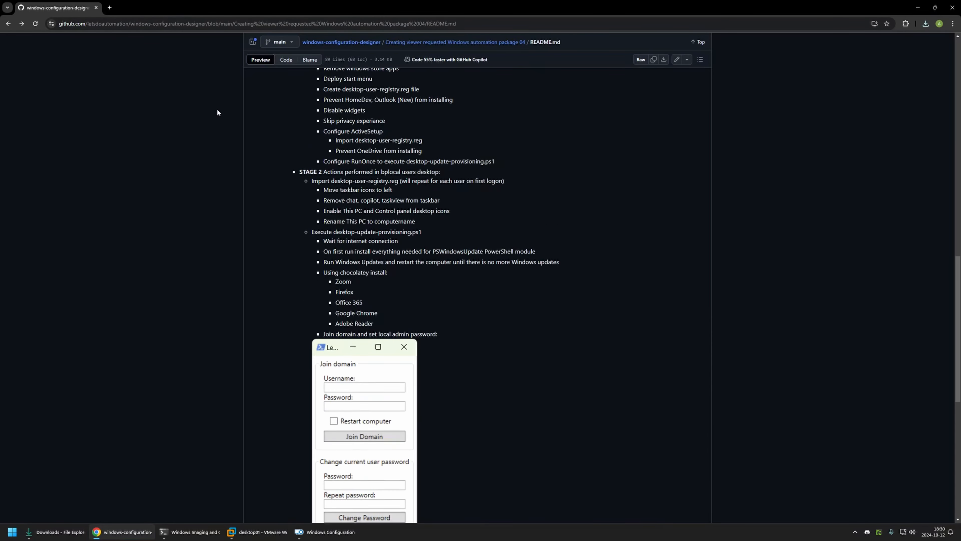
{"action": "scroll", "coordinate": [217, 112], "scroll_direction": "up", "scroll_amount": 5}
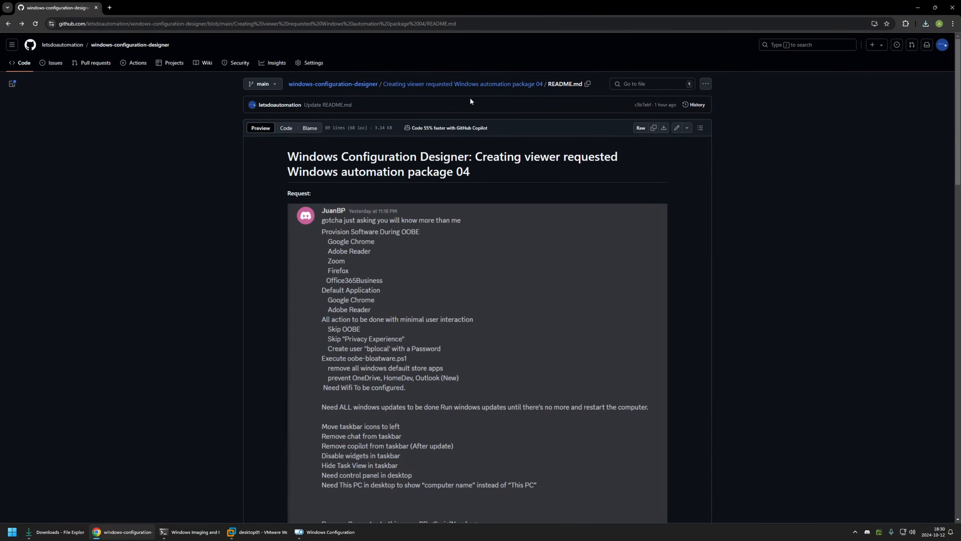
{"action": "left_click", "coordinate": [412, 85]}
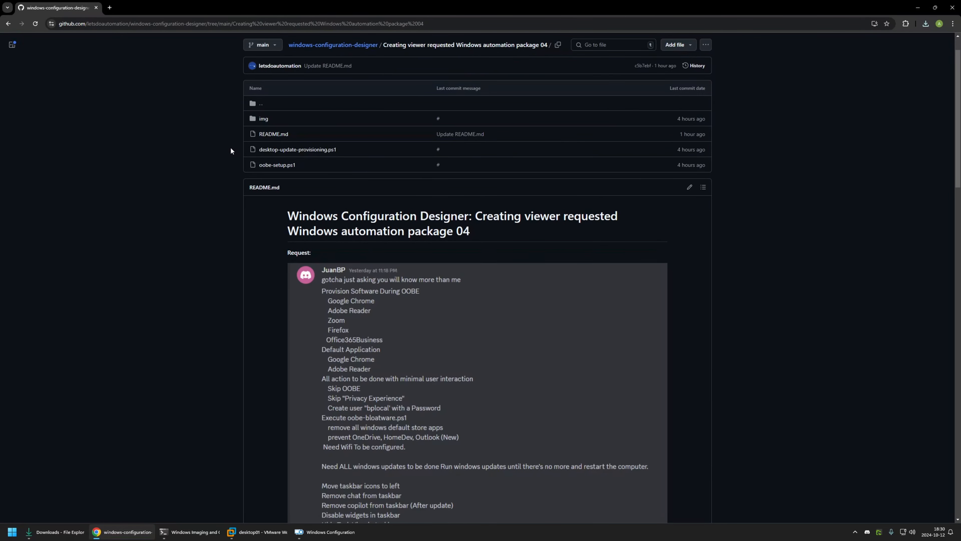
{"action": "left_click_drag", "start_coordinate": [304, 160], "coordinate": [247, 148]}
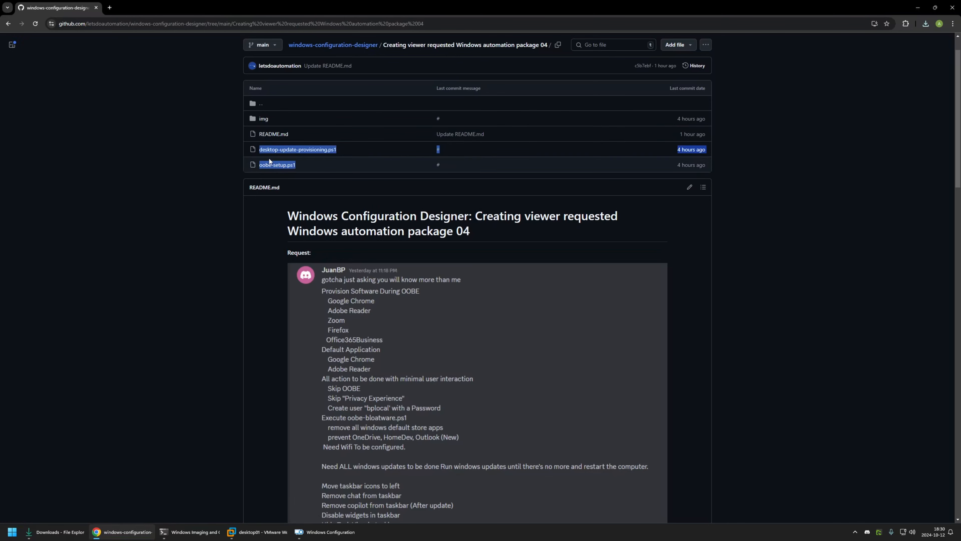
{"action": "left_click", "coordinate": [231, 159]}
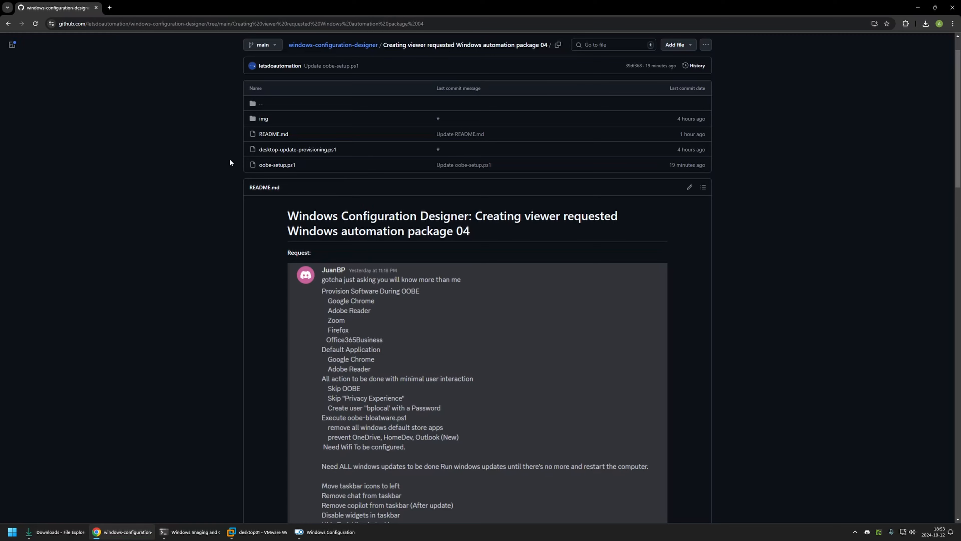
{"action": "middle_click", "coordinate": [272, 166]}
{"action": "left_click", "coordinate": [124, 4]}
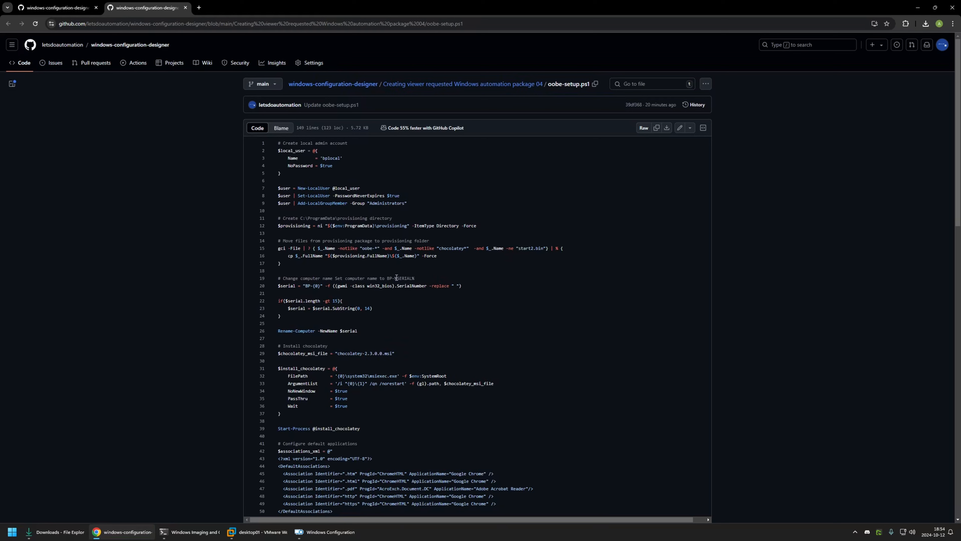
Step: Examine the local admin account, provisioning directory, file copy and computer name sections of oobe-setup.ps1
{"action": "left_click_drag", "start_coordinate": [413, 202], "coordinate": [284, 141]}
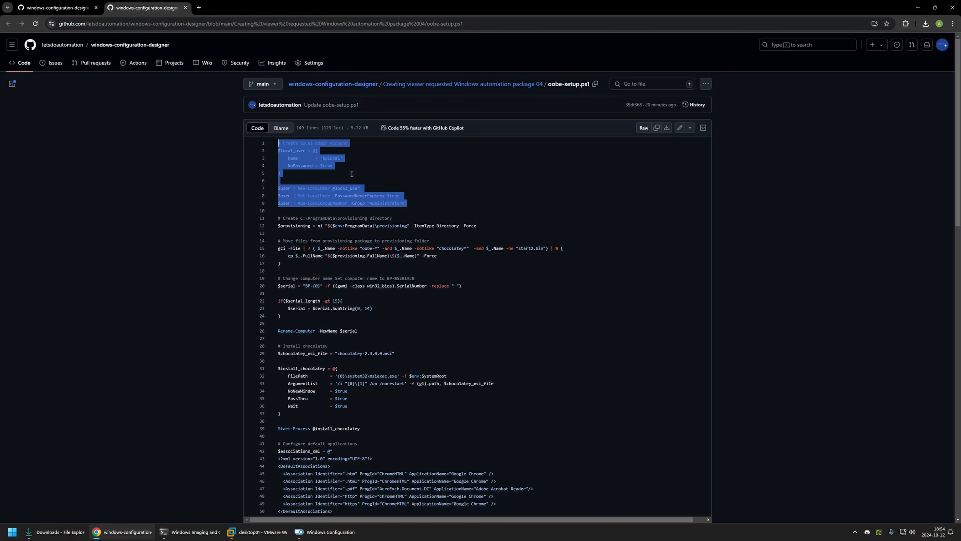
{"action": "scroll", "coordinate": [352, 174], "scroll_direction": "down", "scroll_amount": 1}
{"action": "left_click_drag", "start_coordinate": [375, 188], "coordinate": [408, 188]}
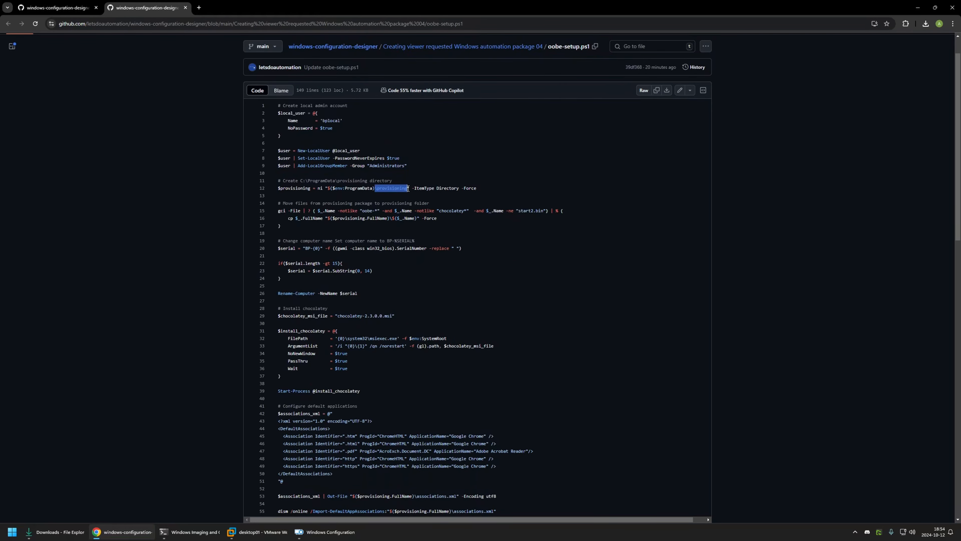
{"action": "left_click_drag", "start_coordinate": [325, 189], "coordinate": [372, 188]}
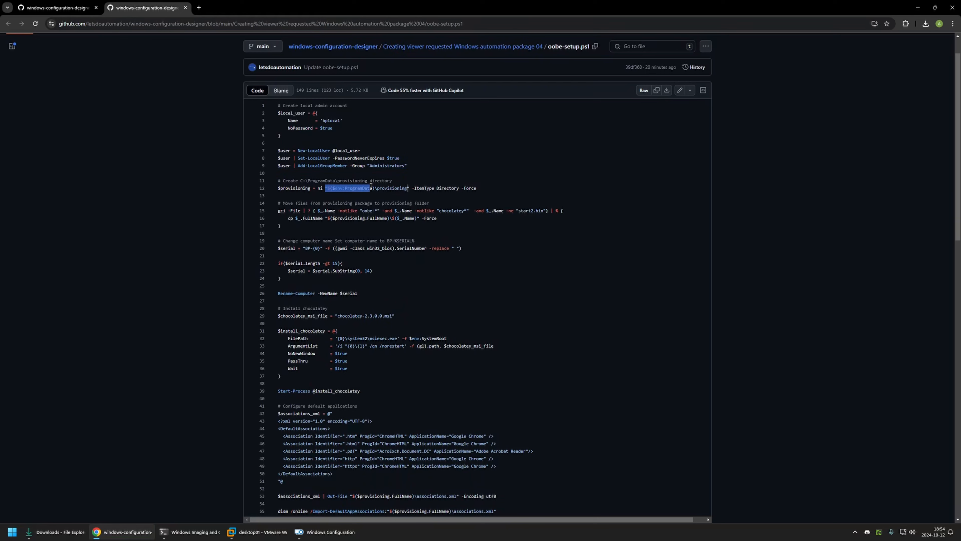
{"action": "left_click_drag", "start_coordinate": [281, 226], "coordinate": [275, 211]}
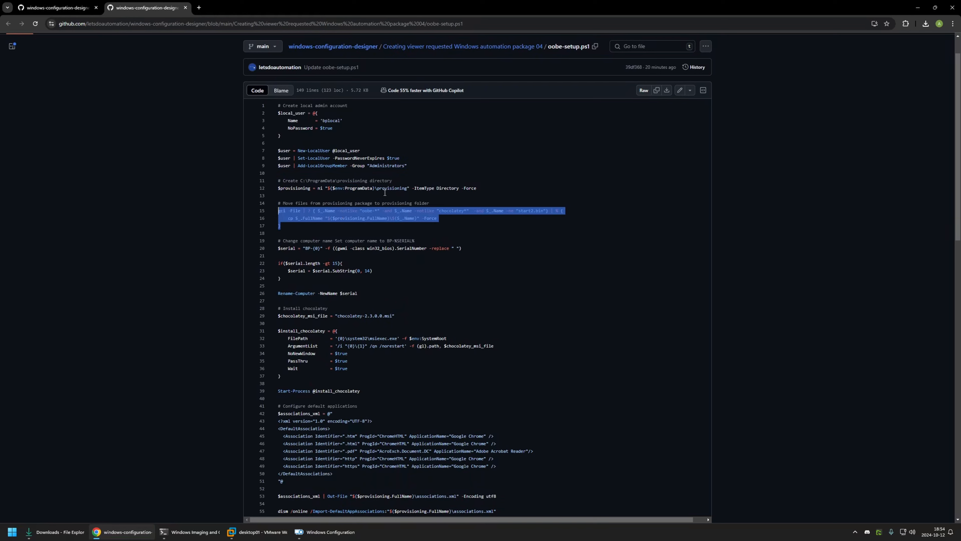
{"action": "left_click_drag", "start_coordinate": [377, 188], "coordinate": [406, 195]}
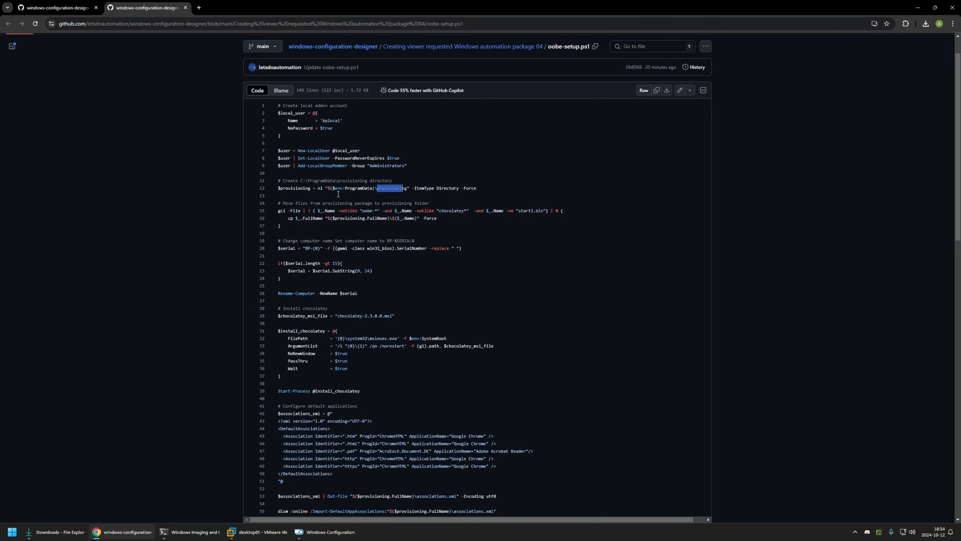
{"action": "left_click_drag", "start_coordinate": [281, 279], "coordinate": [321, 248]}
{"action": "left_click", "coordinate": [311, 252]}
Step: Review the Chocolatey installation and default application association sections of oobe-setup.ps1
{"action": "scroll", "coordinate": [348, 245], "scroll_direction": "down", "scroll_amount": 2}
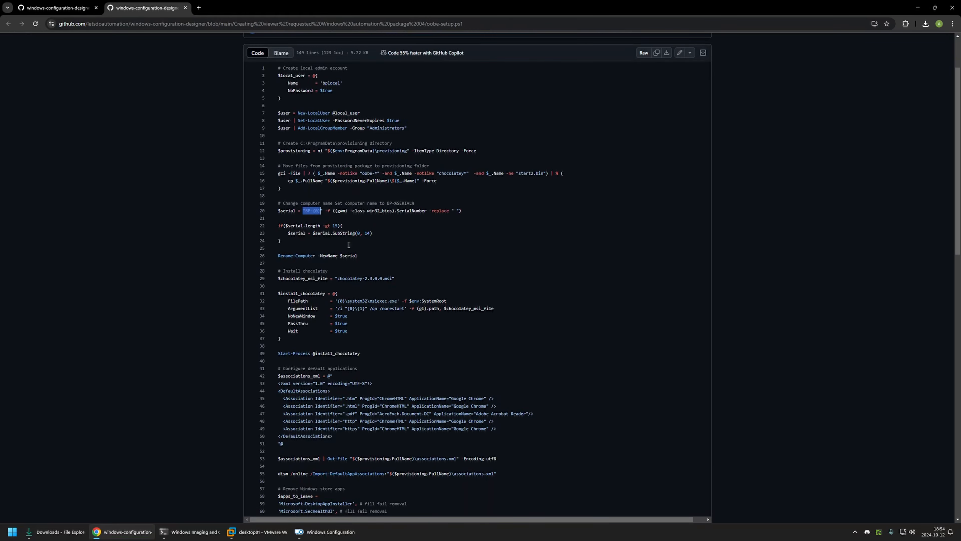
{"action": "left_click", "coordinate": [367, 320]}
{"action": "left_click_drag", "start_coordinate": [367, 320], "coordinate": [277, 234]}
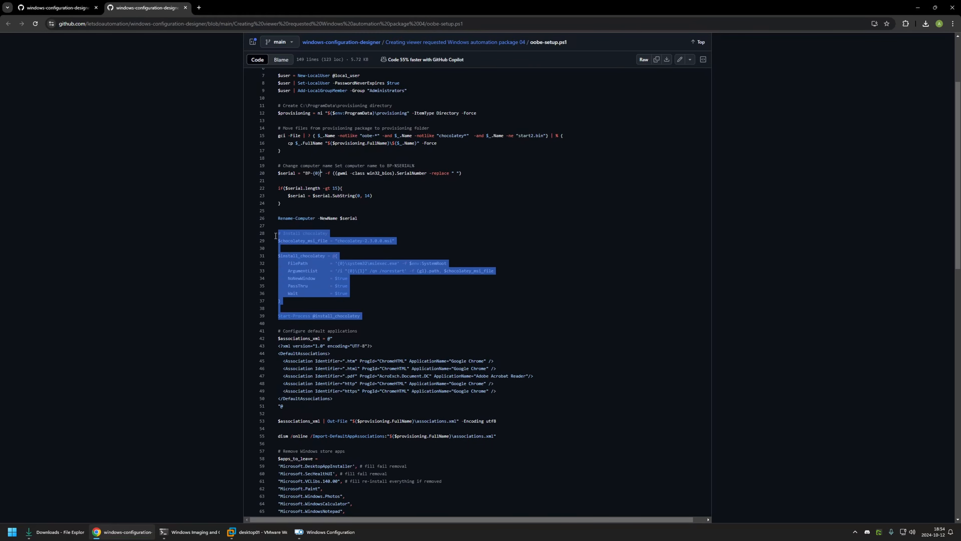
{"action": "scroll", "coordinate": [290, 234], "scroll_direction": "down", "scroll_amount": 3}
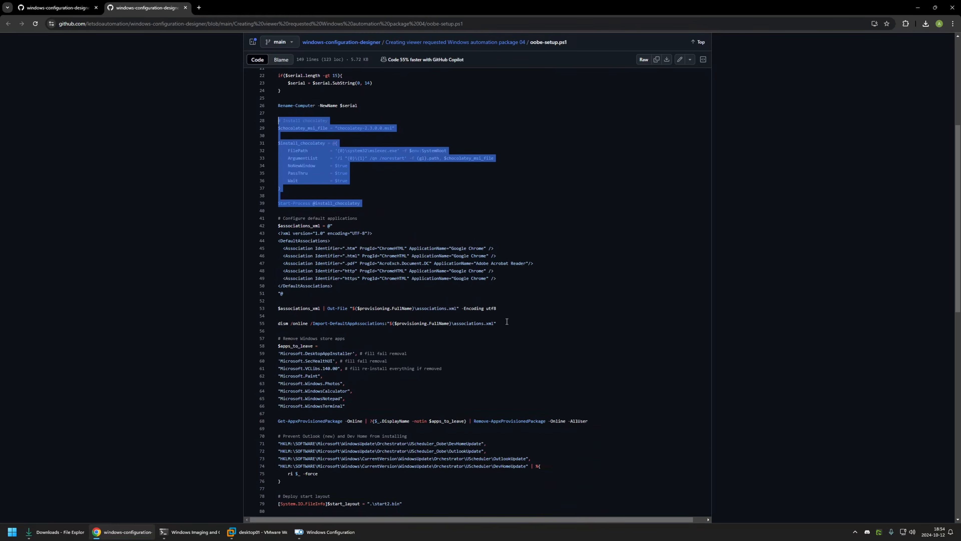
{"action": "left_click_drag", "start_coordinate": [506, 323], "coordinate": [329, 223]}
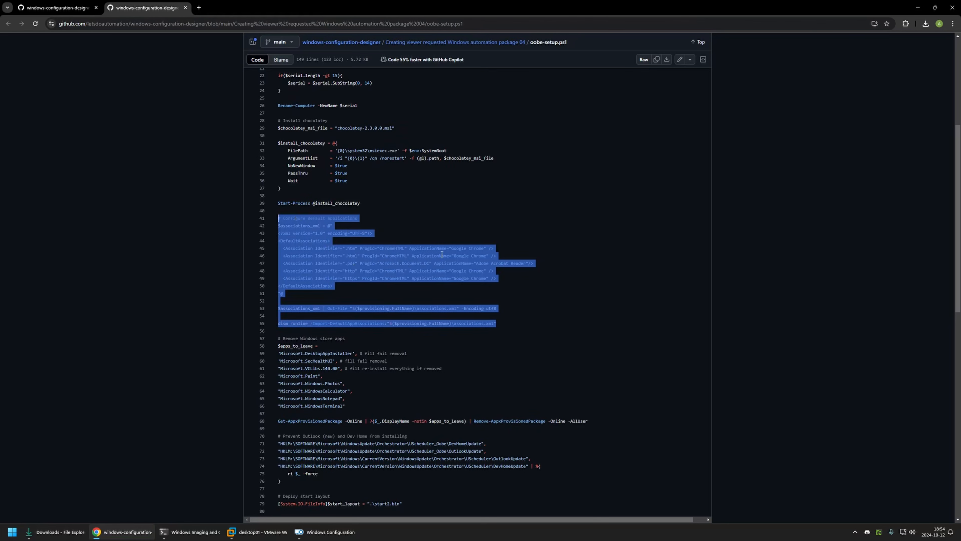
Step: Review the Windows Store app removal section, its list of apps to leave, and the Outlook and Dev Home prevention section
{"action": "scroll", "coordinate": [356, 246], "scroll_direction": "down", "scroll_amount": 3}
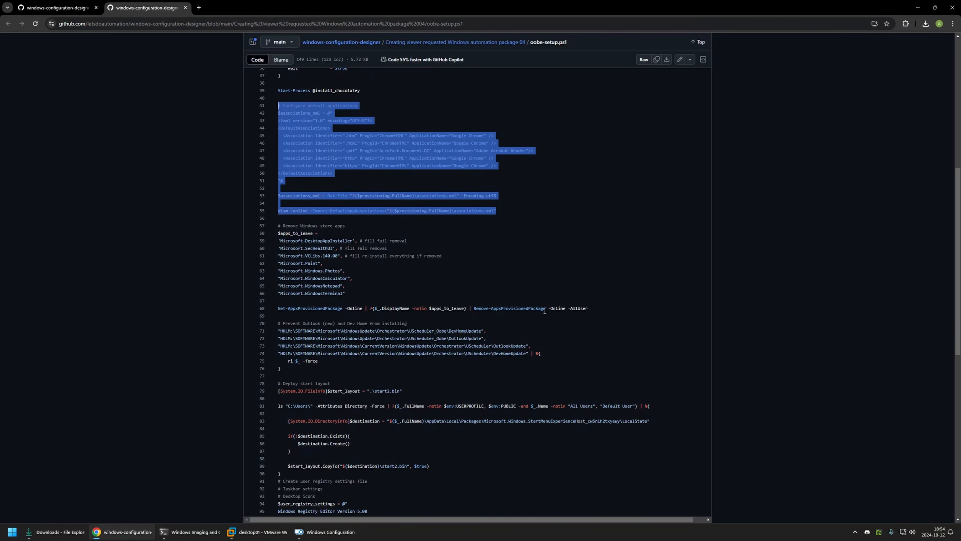
{"action": "left_click_drag", "start_coordinate": [593, 307], "coordinate": [275, 226]}
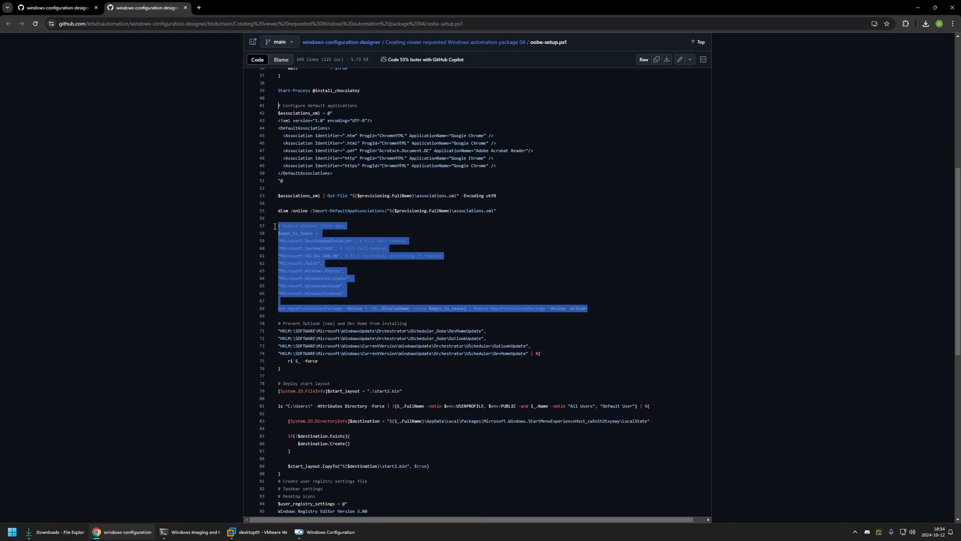
{"action": "left_click", "coordinate": [593, 308]}
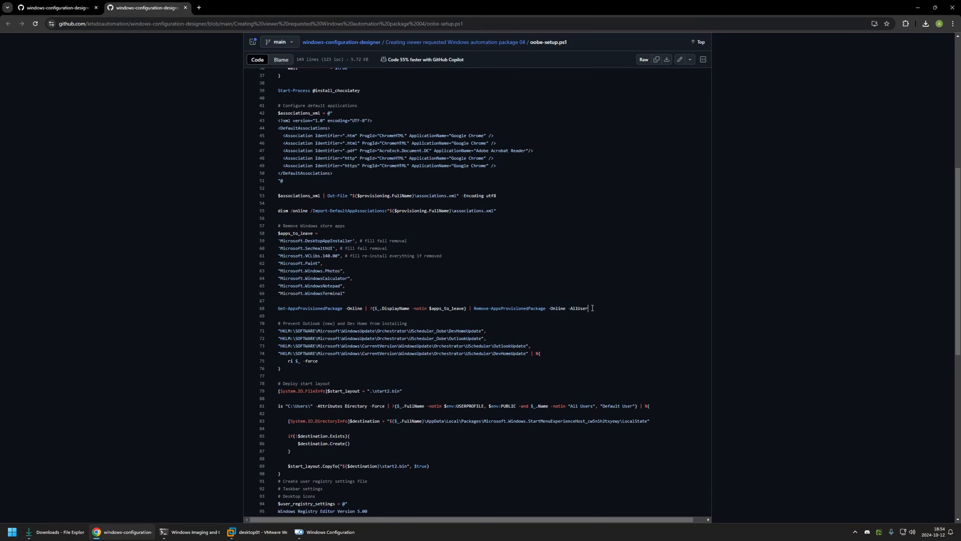
{"action": "left_click_drag", "start_coordinate": [591, 308], "coordinate": [276, 226]}
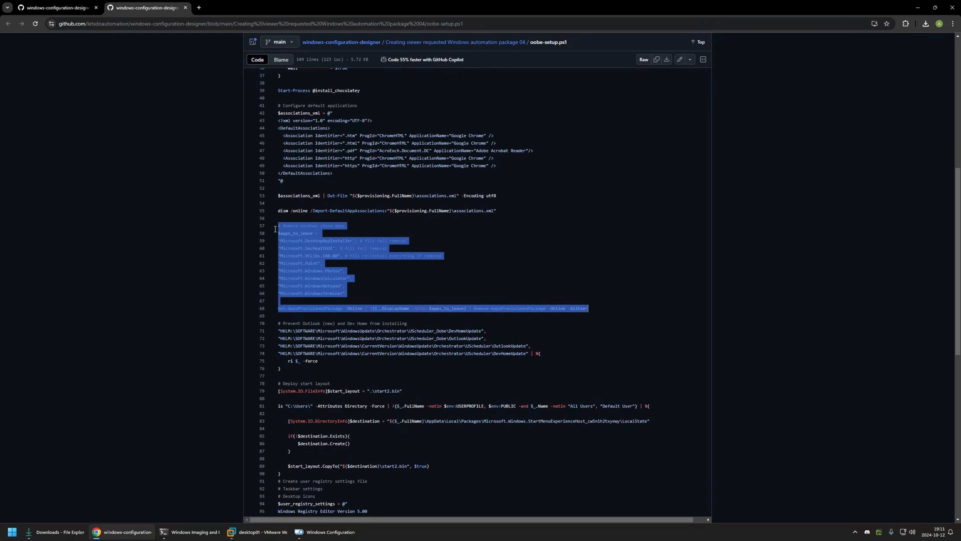
{"action": "left_click", "coordinate": [350, 293]}
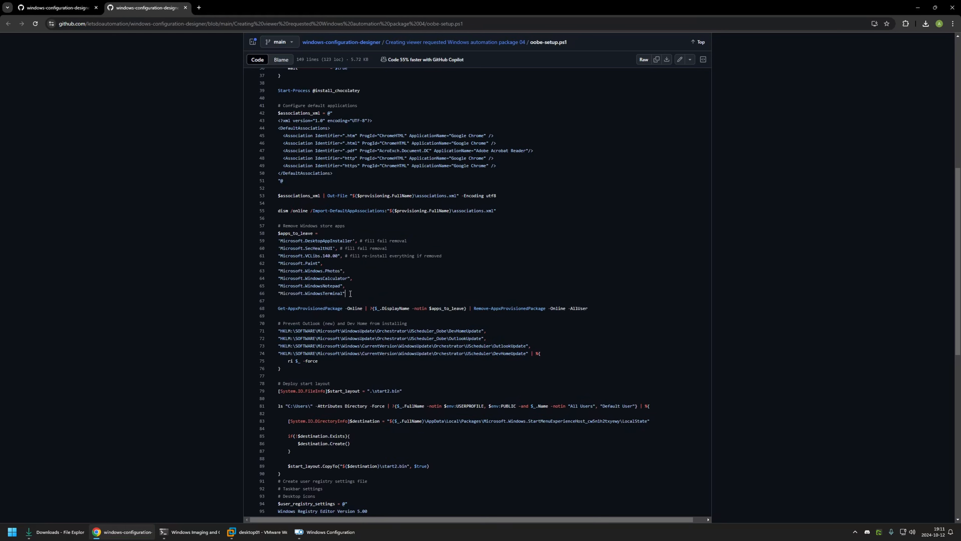
{"action": "left_click_drag", "start_coordinate": [361, 291], "coordinate": [279, 235]}
{"action": "left_click", "coordinate": [355, 296]}
{"action": "left_click_drag", "start_coordinate": [298, 370], "coordinate": [279, 323]}
Step: Examine the start layout deployment, the user registry settings file and the machine registry settings in the rest of oobe-setup.ps1
{"action": "scroll", "coordinate": [328, 342], "scroll_direction": "down", "scroll_amount": 2}
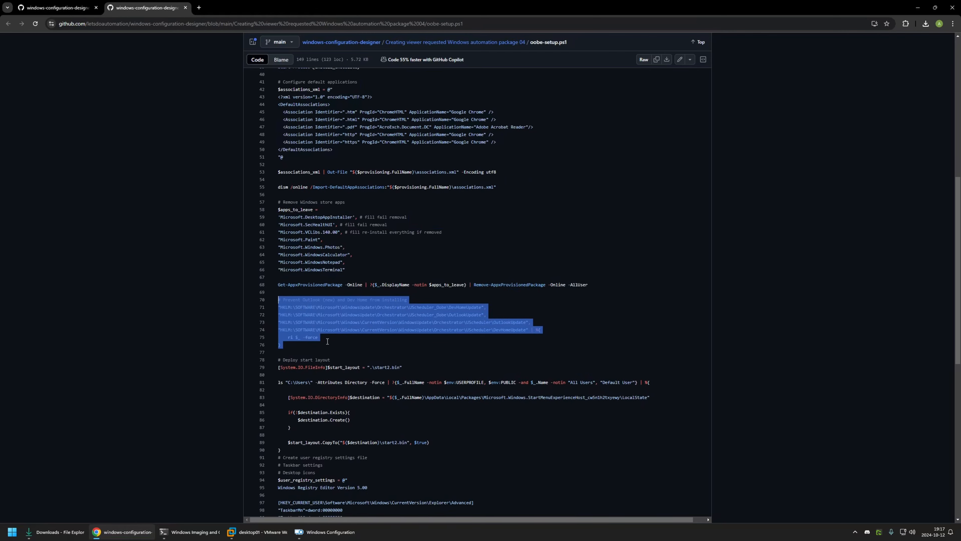
{"action": "left_click_drag", "start_coordinate": [290, 401], "coordinate": [278, 309]}
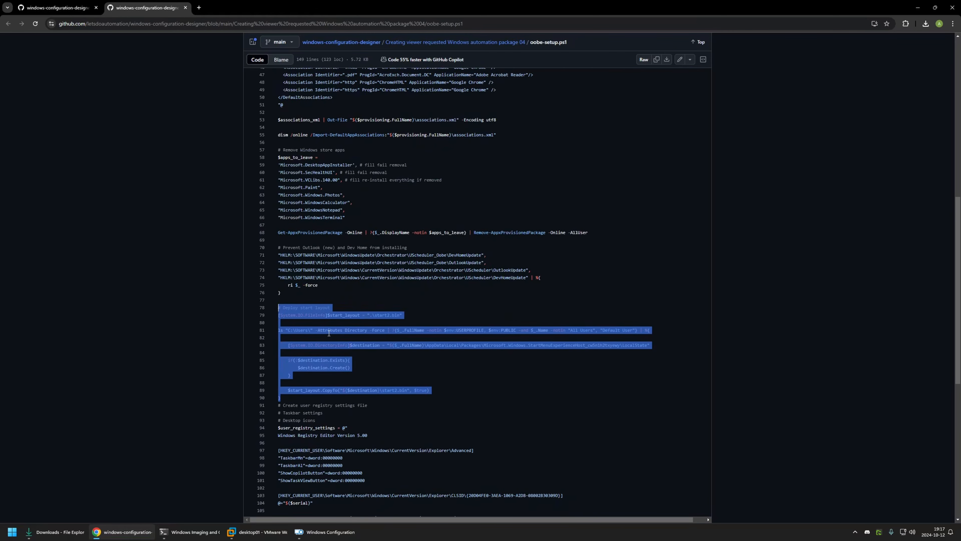
{"action": "scroll", "coordinate": [328, 333], "scroll_direction": "down", "scroll_amount": 4}
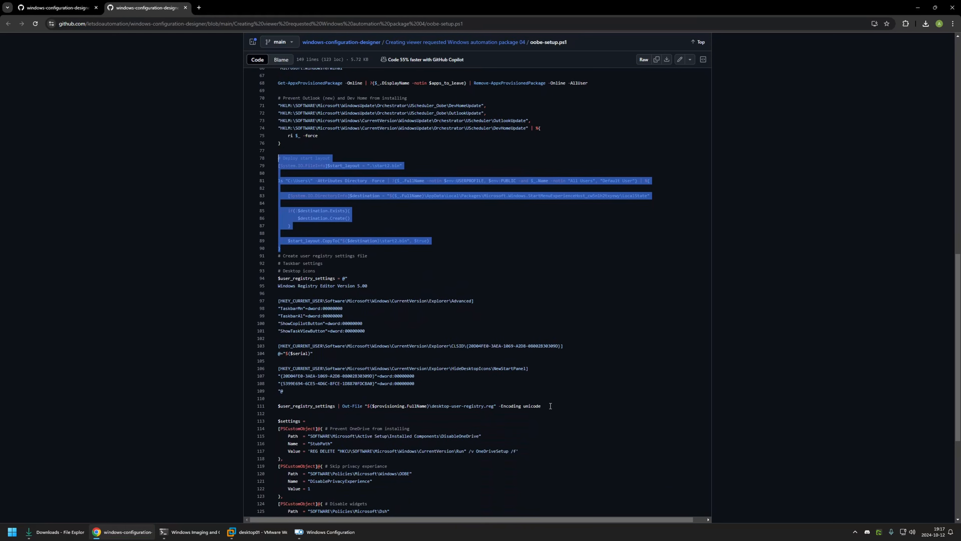
{"action": "left_click_drag", "start_coordinate": [551, 406], "coordinate": [291, 279]}
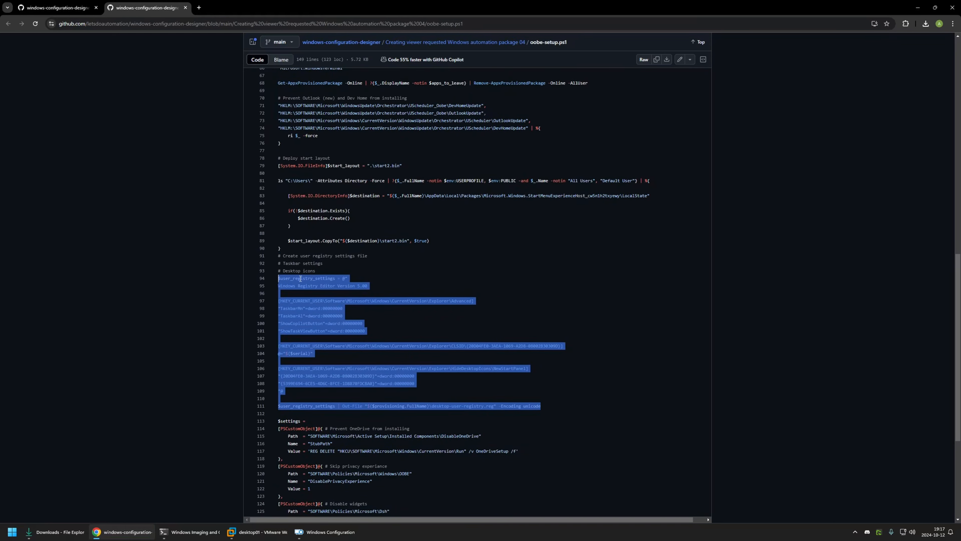
{"action": "scroll", "coordinate": [304, 270], "scroll_direction": "down", "scroll_amount": 5}
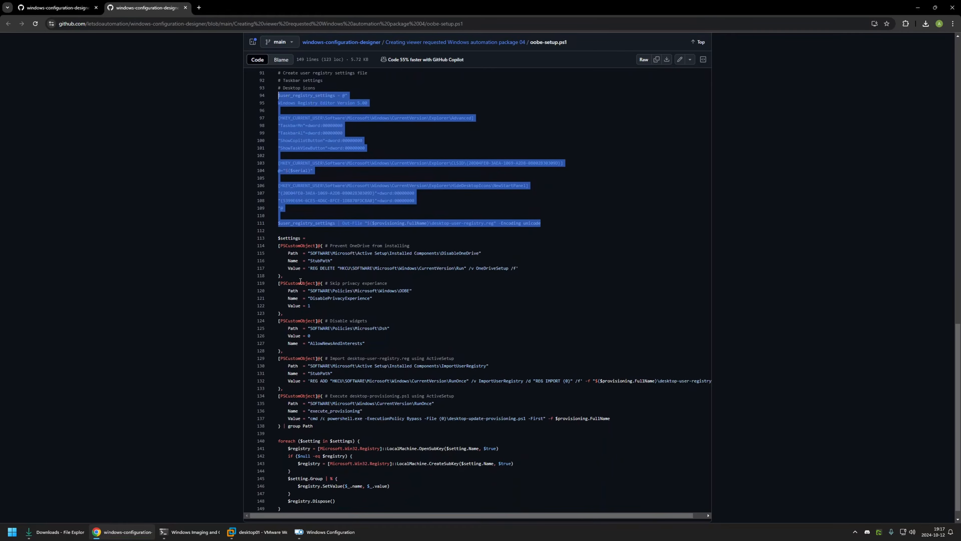
{"action": "left_click_drag", "start_coordinate": [281, 233], "coordinate": [281, 504]}
{"action": "left_click", "coordinate": [315, 233]}
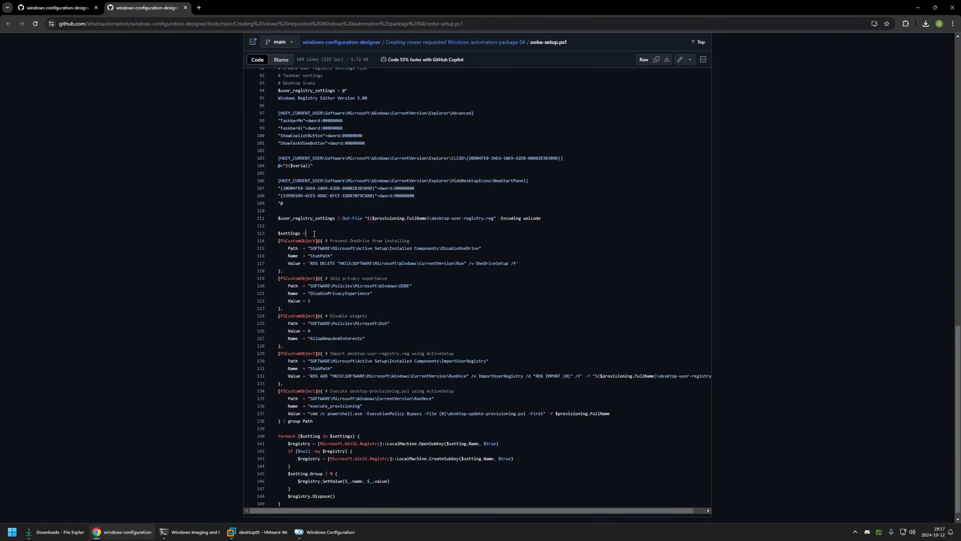
{"action": "left_click_drag", "start_coordinate": [350, 248], "coordinate": [406, 241]}
{"action": "left_click_drag", "start_coordinate": [326, 279], "coordinate": [375, 338]}
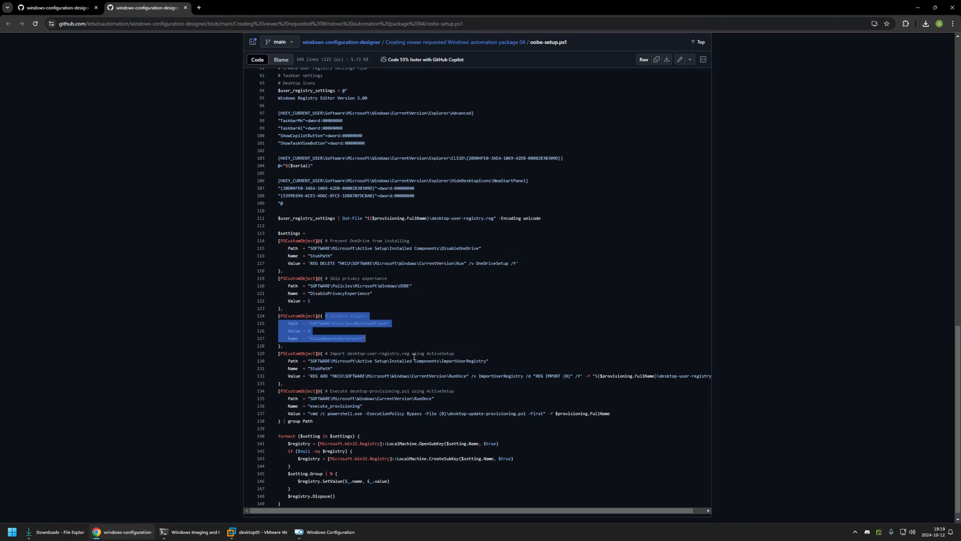
{"action": "left_click_drag", "start_coordinate": [430, 353], "coordinate": [452, 355]}
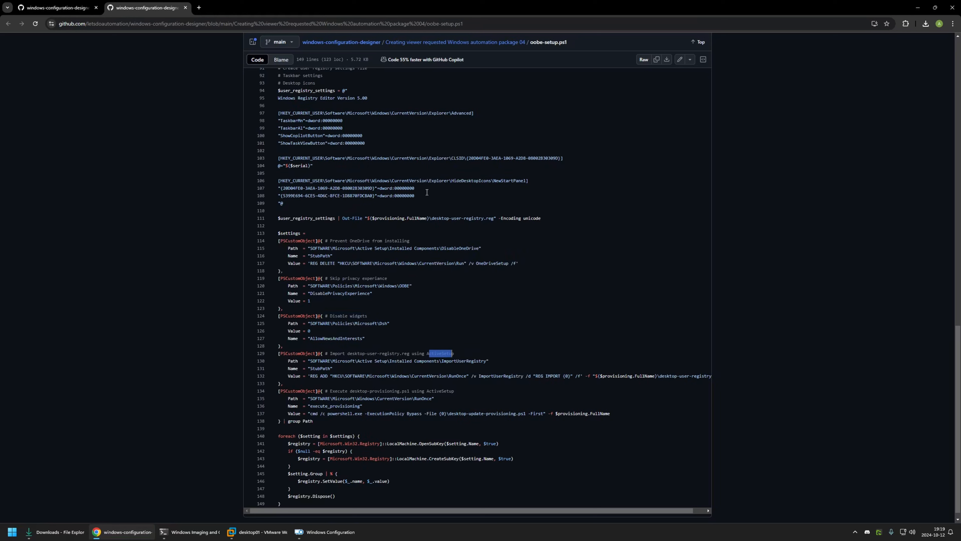
{"action": "left_click_drag", "start_coordinate": [424, 203], "coordinate": [270, 72]}
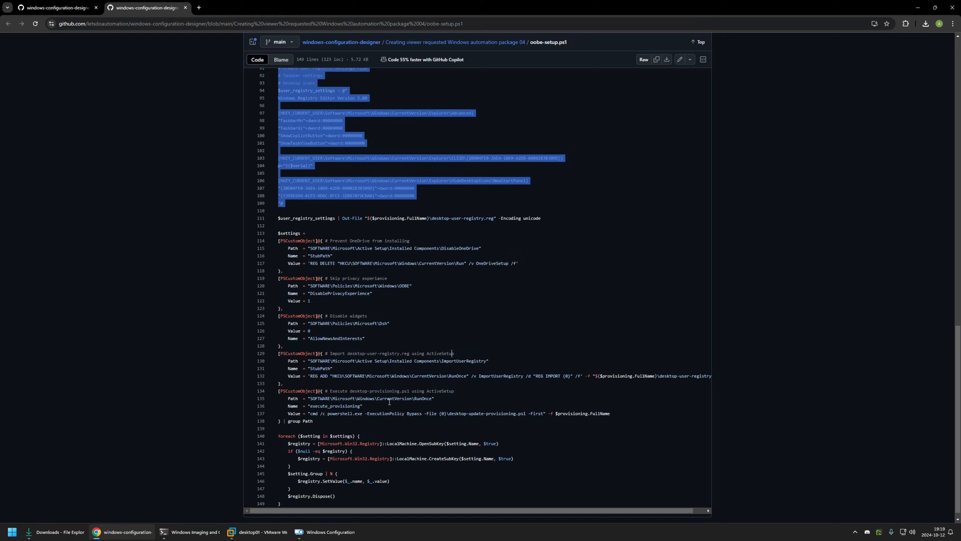
{"action": "left_click_drag", "start_coordinate": [411, 399], "coordinate": [519, 418]}
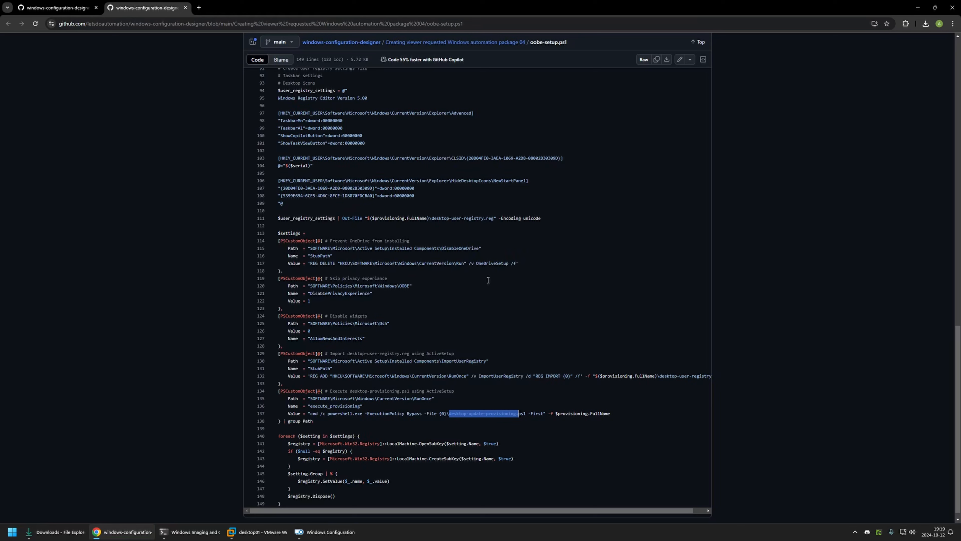
Step: Download the raw oobe-setup.ps1 file and close its browser tab
{"action": "scroll", "coordinate": [410, 245], "scroll_direction": "up", "scroll_amount": 18}
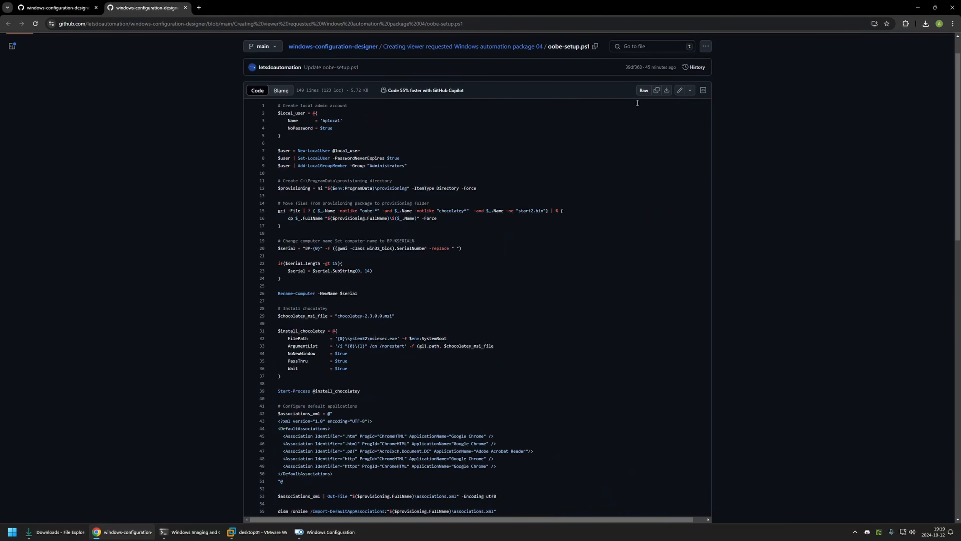
{"action": "left_click", "coordinate": [667, 91]}
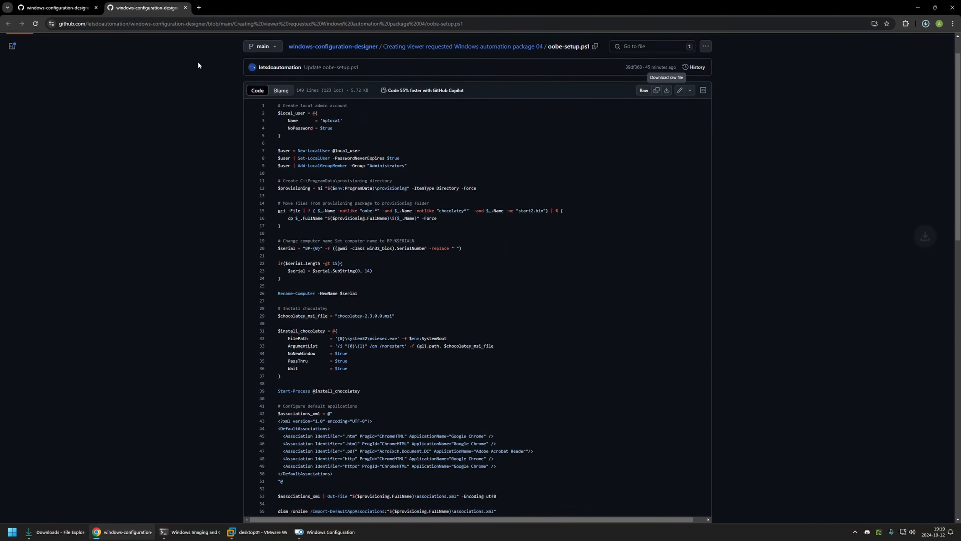
{"action": "left_click", "coordinate": [185, 7]}
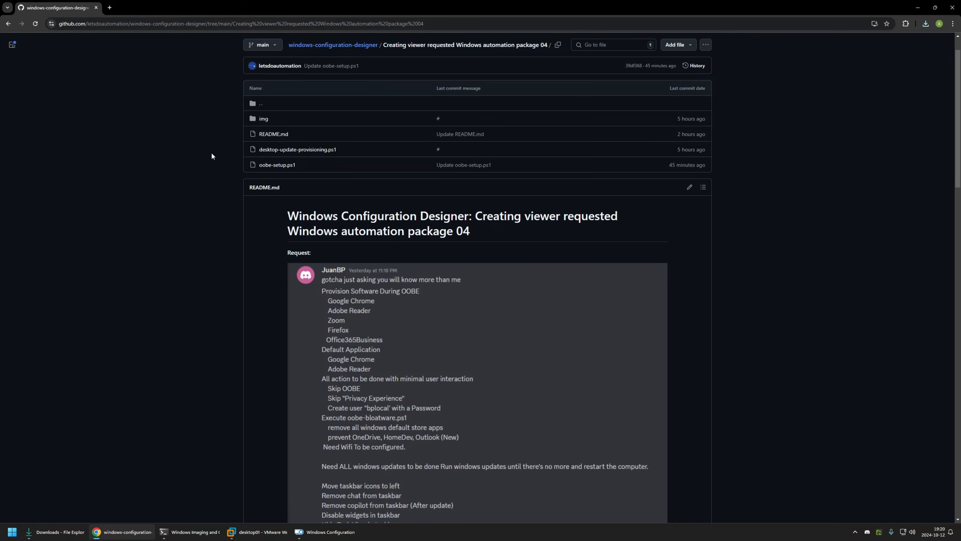
Step: Open desktop-update-provisioning.ps1 from the repository folder in a separate tab and switch to it
{"action": "right_click", "coordinate": [276, 151]}
{"action": "left_click", "coordinate": [296, 158]}
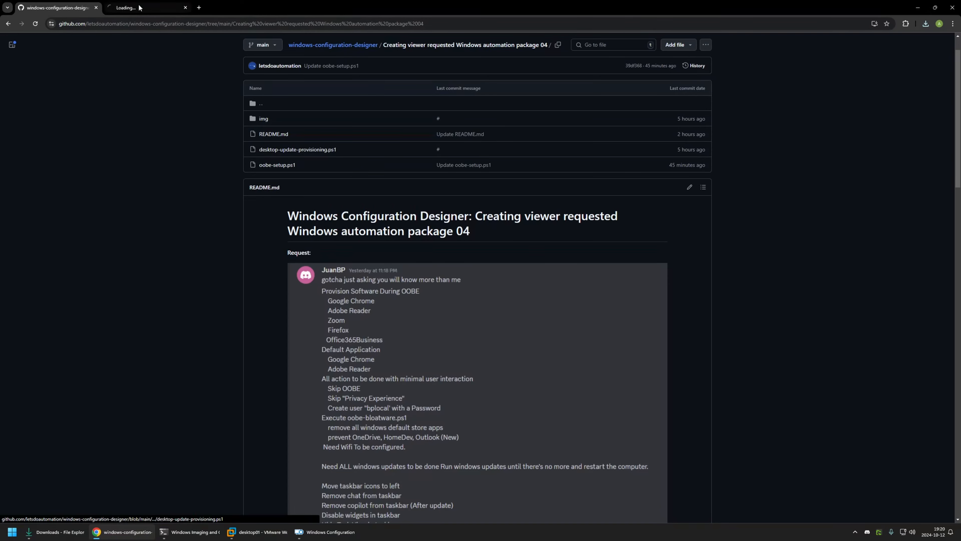
{"action": "left_click", "coordinate": [139, 7]}
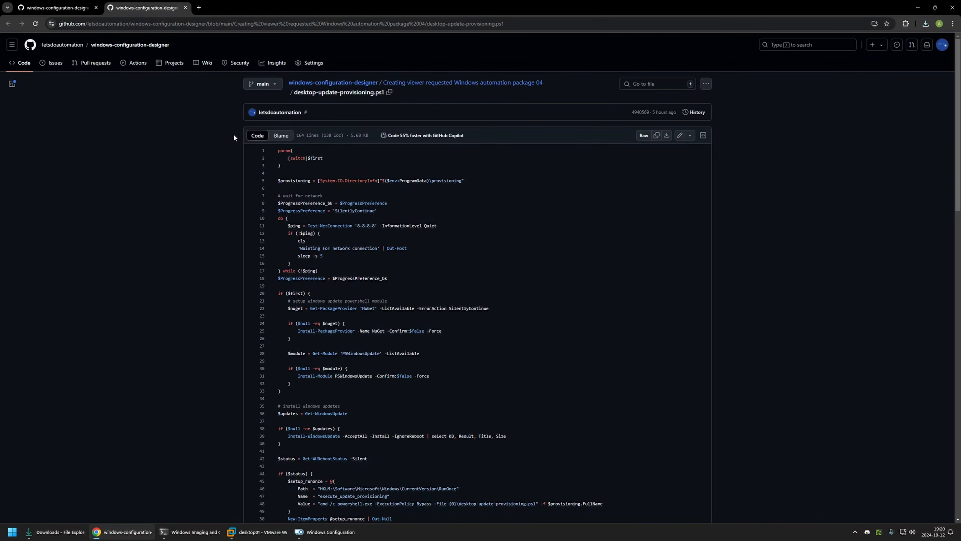
Step: Examine the network wait, PSWindowsUpdate module setup and Windows update installation sections of desktop-update-provisioning.ps1
{"action": "left_click_drag", "start_coordinate": [398, 283], "coordinate": [288, 189]}
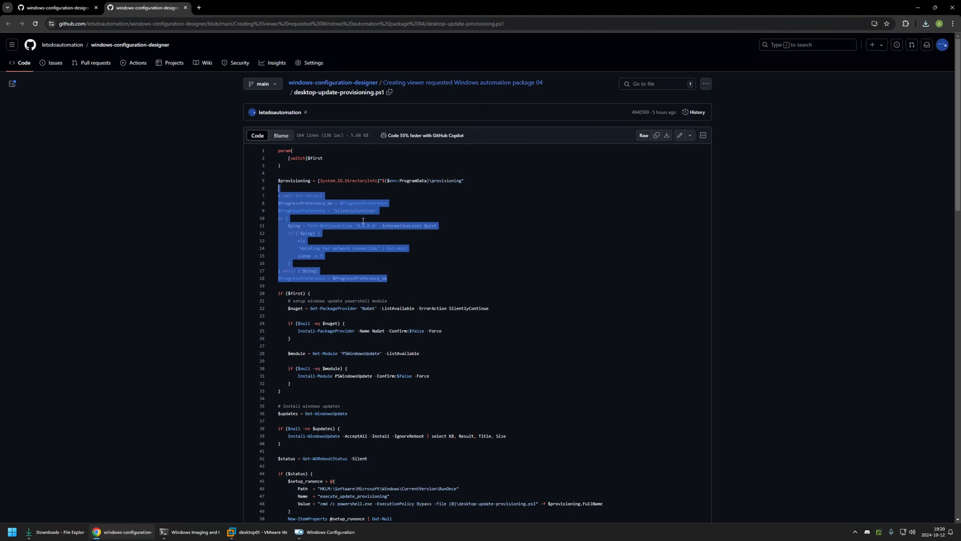
{"action": "scroll", "coordinate": [369, 215], "scroll_direction": "down", "scroll_amount": 1}
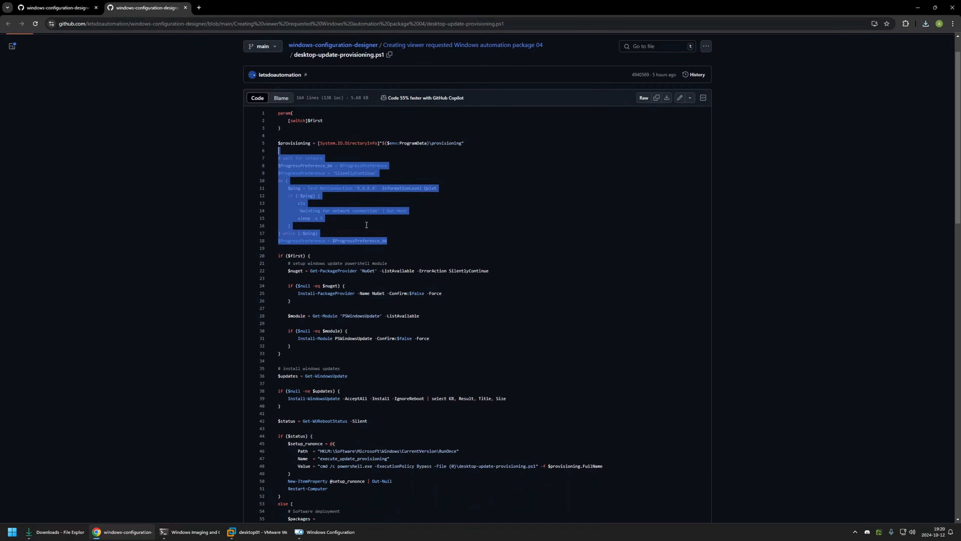
{"action": "scroll", "coordinate": [340, 248], "scroll_direction": "down", "scroll_amount": 1}
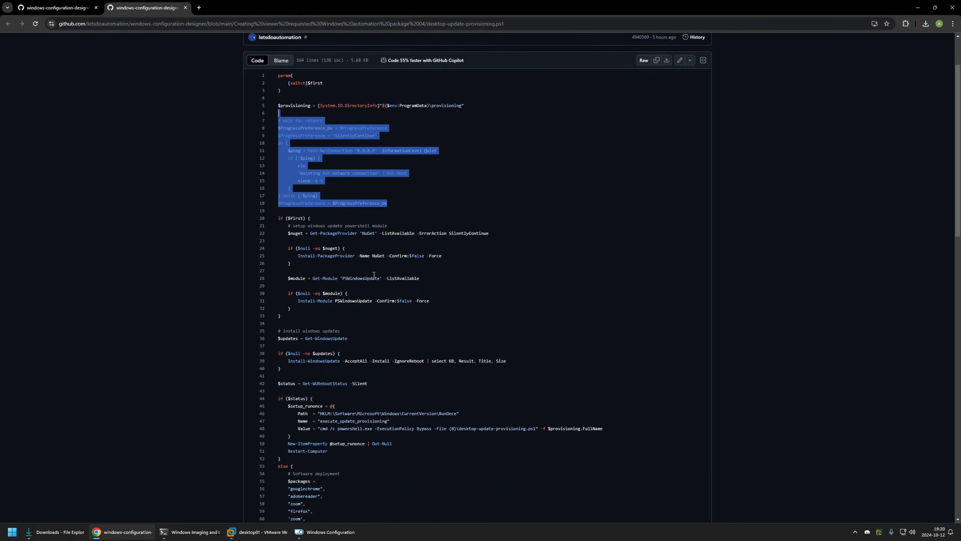
{"action": "left_click_drag", "start_coordinate": [342, 278], "coordinate": [378, 278]}
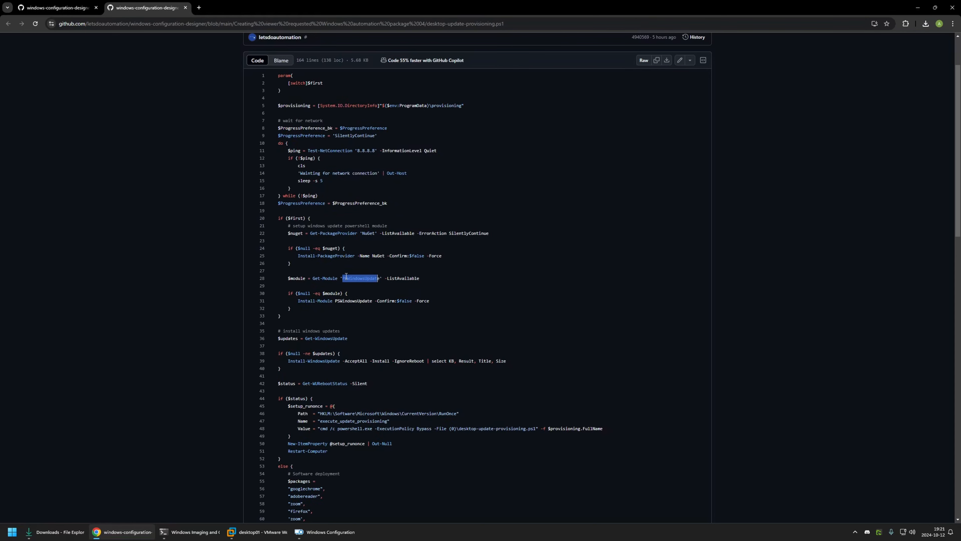
{"action": "scroll", "coordinate": [398, 248], "scroll_direction": "down", "scroll_amount": 1}
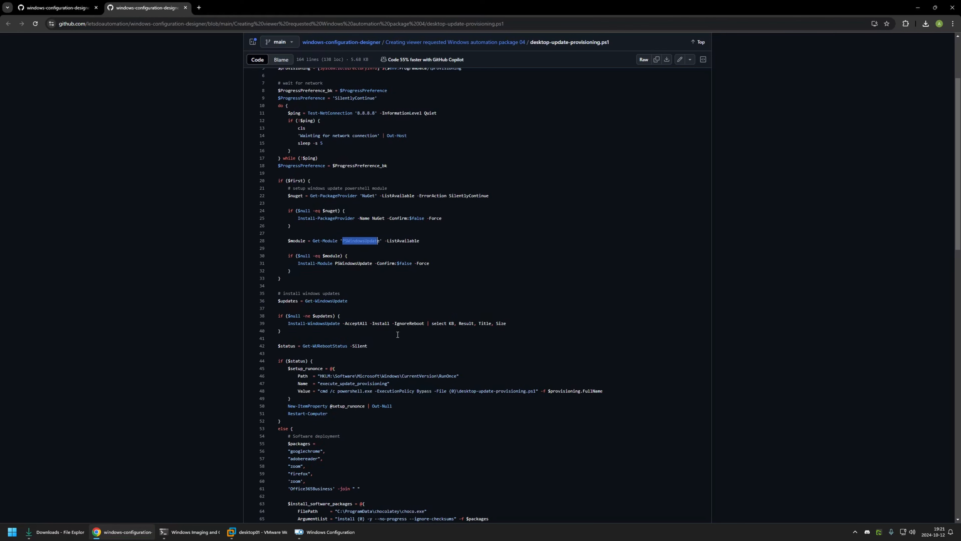
{"action": "scroll", "coordinate": [319, 259], "scroll_direction": "down", "scroll_amount": 1}
{"action": "left_click_drag", "start_coordinate": [383, 305], "coordinate": [277, 262]}
{"action": "left_click", "coordinate": [383, 308]}
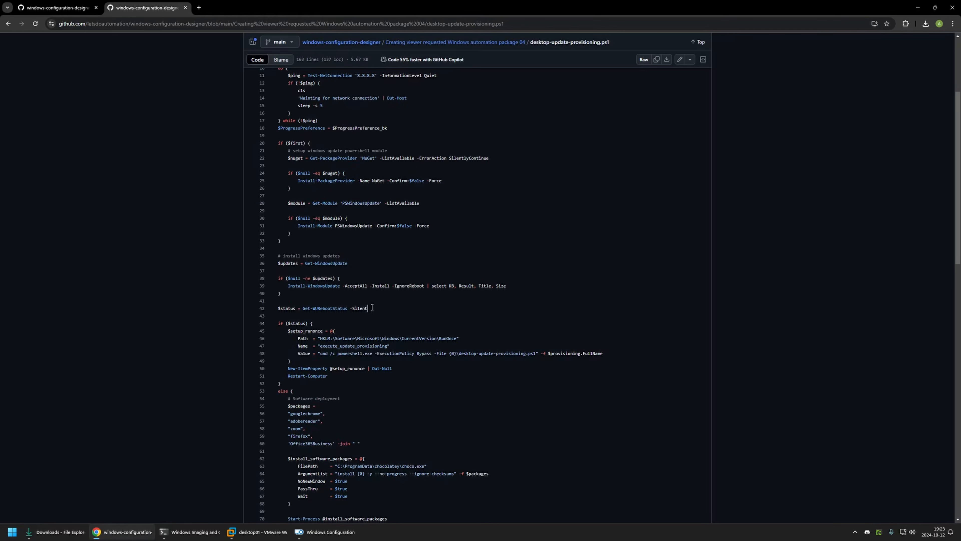
Step: Examine the software deployment section of desktop-update-provisioning.ps1, including the package list and the Chocolatey install arguments
{"action": "scroll", "coordinate": [372, 307], "scroll_direction": "down", "scroll_amount": 4}
{"action": "left_click_drag", "start_coordinate": [278, 256], "coordinate": [416, 350]}
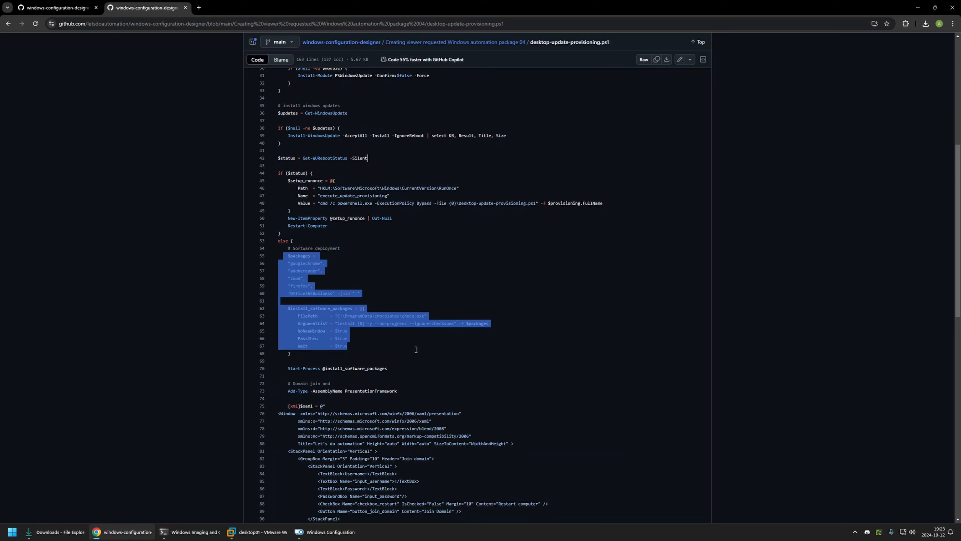
{"action": "left_click", "coordinate": [357, 349]}
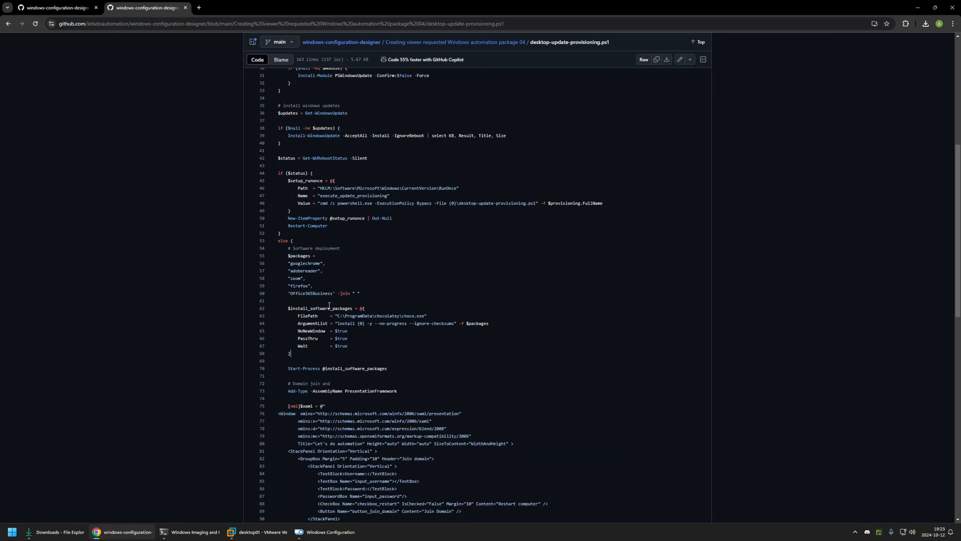
{"action": "left_click_drag", "start_coordinate": [287, 256], "coordinate": [378, 294]}
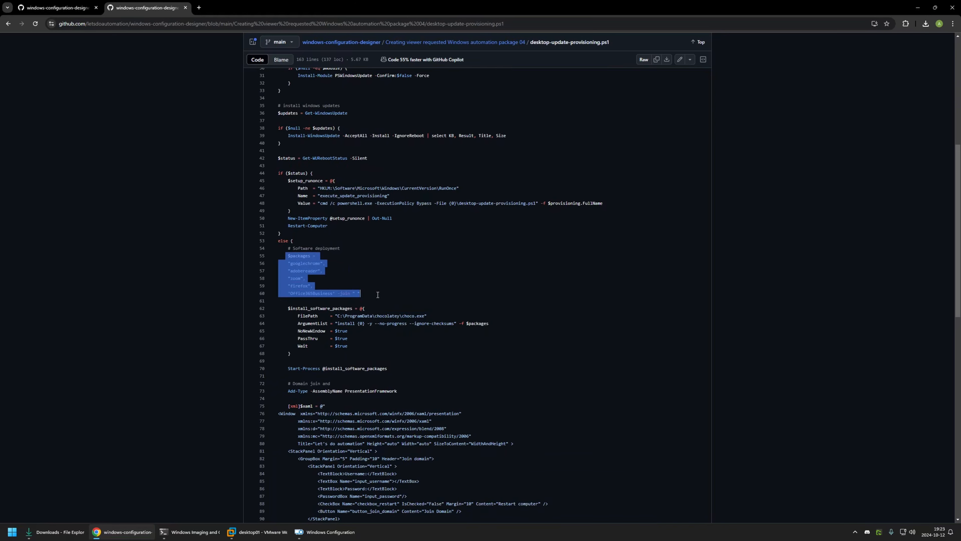
{"action": "left_click_drag", "start_coordinate": [290, 263], "coordinate": [328, 292]}
{"action": "left_click", "coordinate": [292, 271]}
{"action": "left_click", "coordinate": [293, 286]}
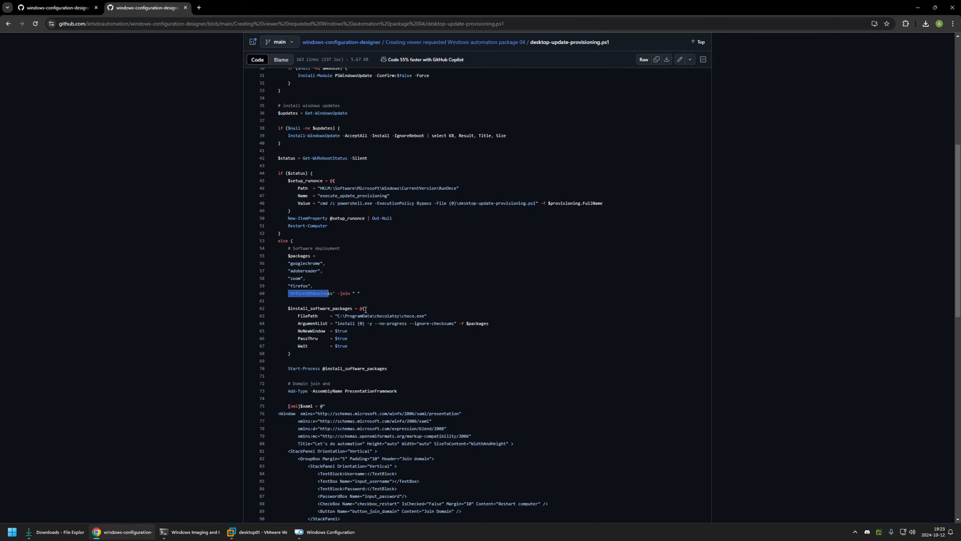
Step: Examine the domain join and local password change code in desktop-update-provisioning.ps1, comparing it with the dialog pictured in the repository folder's package description
{"action": "scroll", "coordinate": [365, 309], "scroll_direction": "down", "scroll_amount": 1}
{"action": "scroll", "coordinate": [314, 243], "scroll_direction": "down", "scroll_amount": 5}
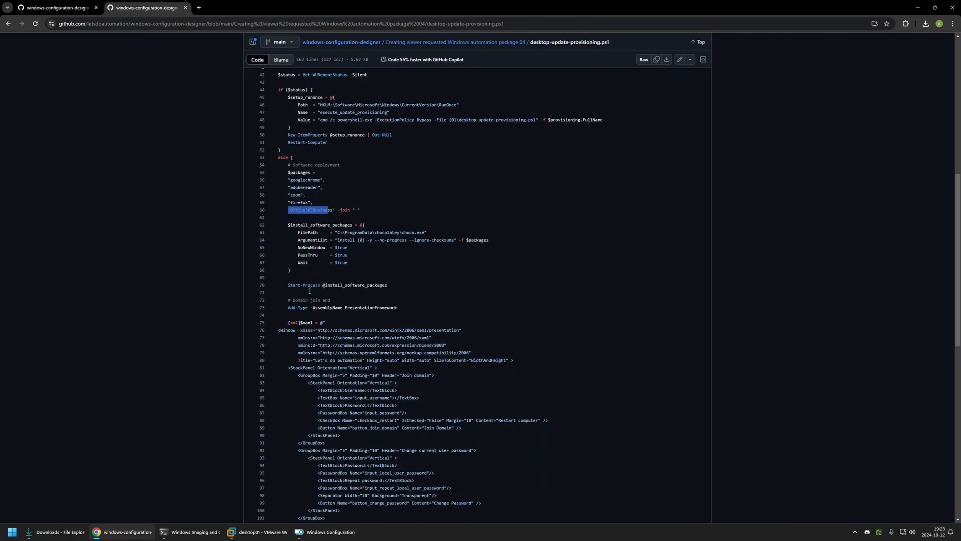
{"action": "left_click_drag", "start_coordinate": [290, 168], "coordinate": [360, 492]}
{"action": "left_click", "coordinate": [309, 501]}
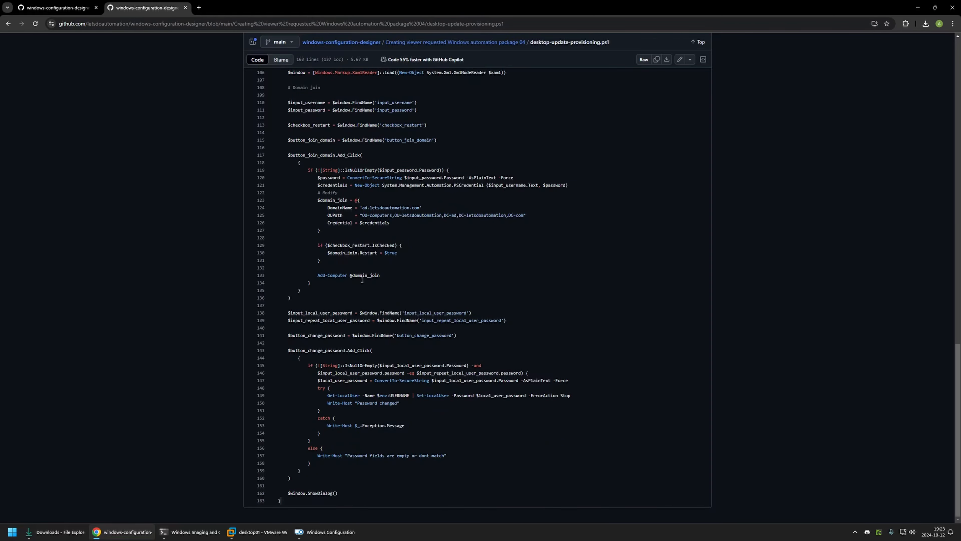
{"action": "left_click", "coordinate": [67, 8]}
{"action": "scroll", "coordinate": [376, 231], "scroll_direction": "down", "scroll_amount": 16}
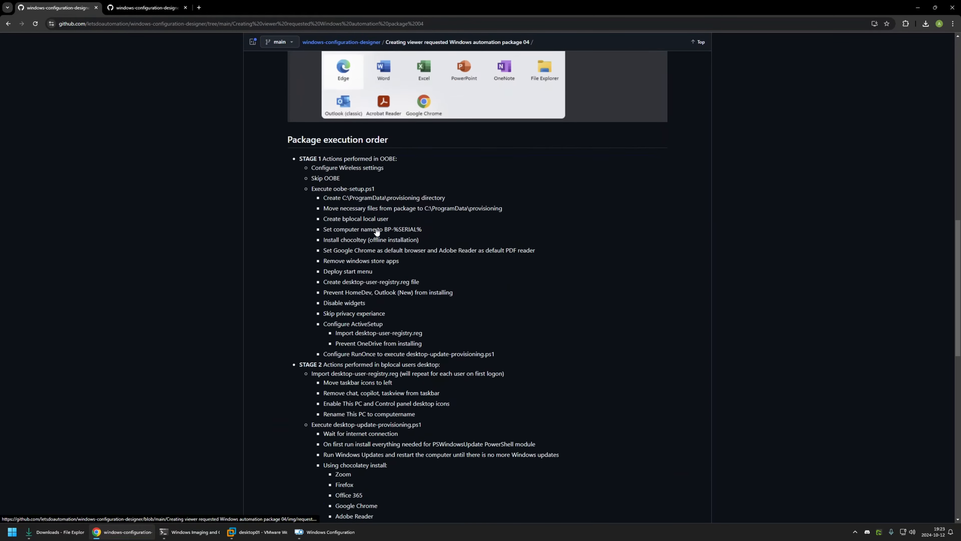
{"action": "scroll", "coordinate": [376, 232], "scroll_direction": "down", "scroll_amount": 10}
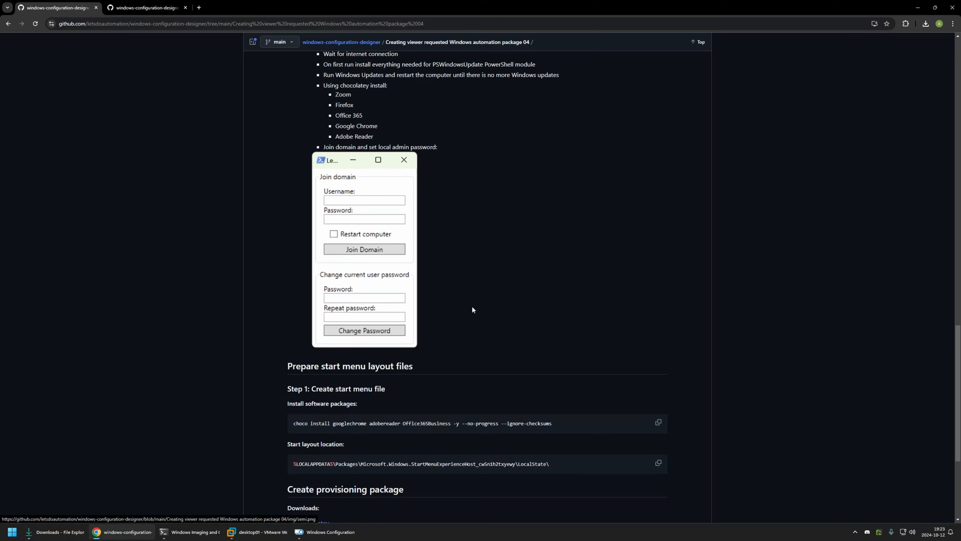
{"action": "key", "text": "ctrl+Tab"}
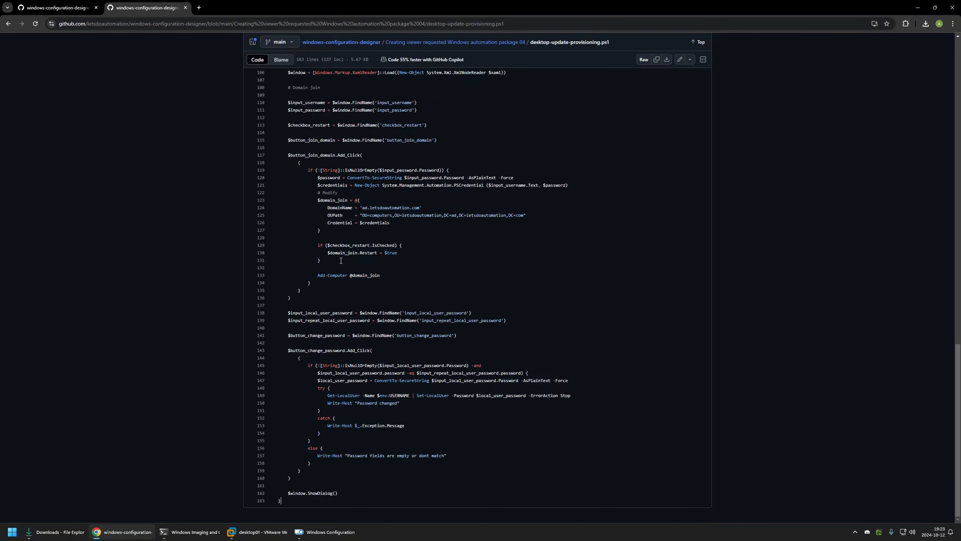
{"action": "scroll", "coordinate": [316, 214], "scroll_direction": "up", "scroll_amount": 2}
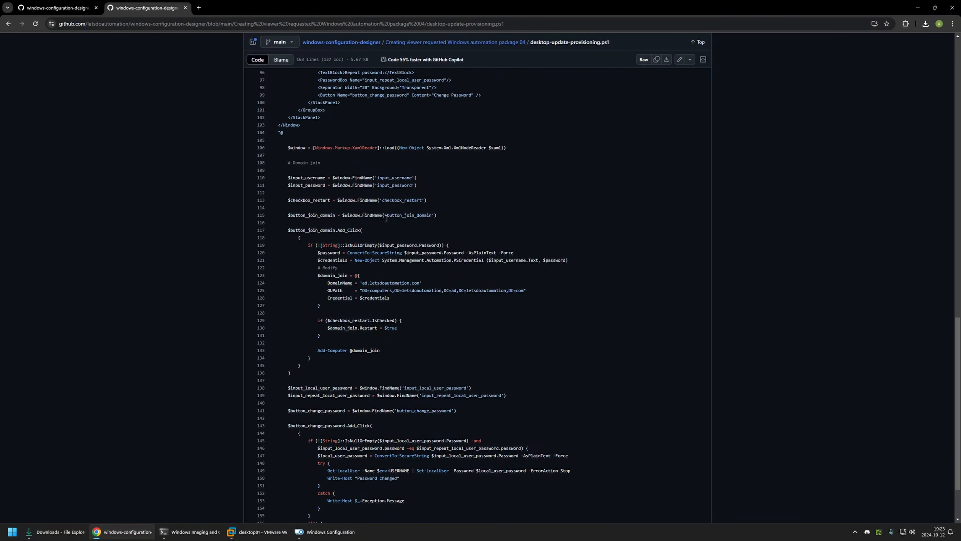
{"action": "scroll", "coordinate": [386, 218], "scroll_direction": "up", "scroll_amount": 2}
{"action": "scroll", "coordinate": [388, 215], "scroll_direction": "down", "scroll_amount": 4}
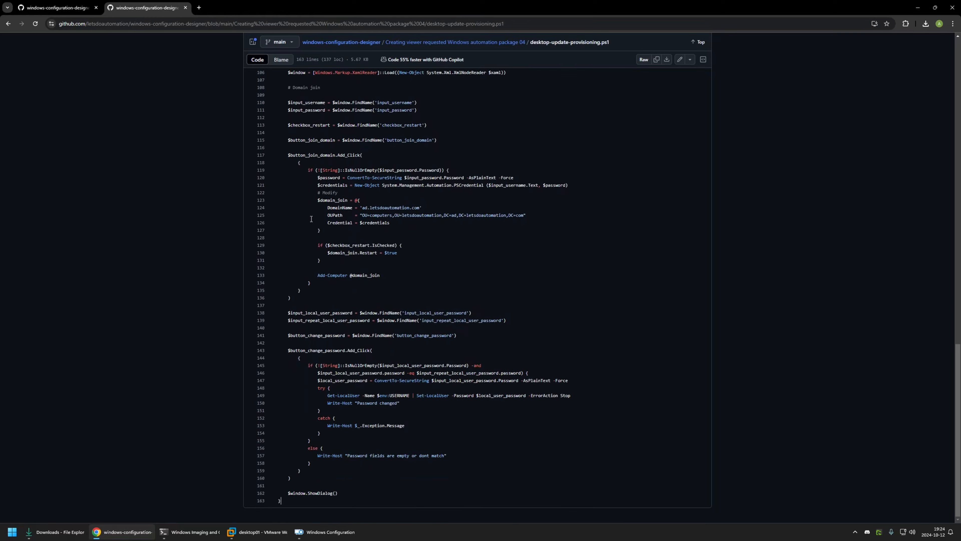
Step: Download the raw desktop-update-provisioning.ps1 file and return to the browser tab with the repository folder
{"action": "scroll", "coordinate": [419, 262], "scroll_direction": "up", "scroll_amount": 10}
{"action": "scroll", "coordinate": [419, 262], "scroll_direction": "up", "scroll_amount": 10}
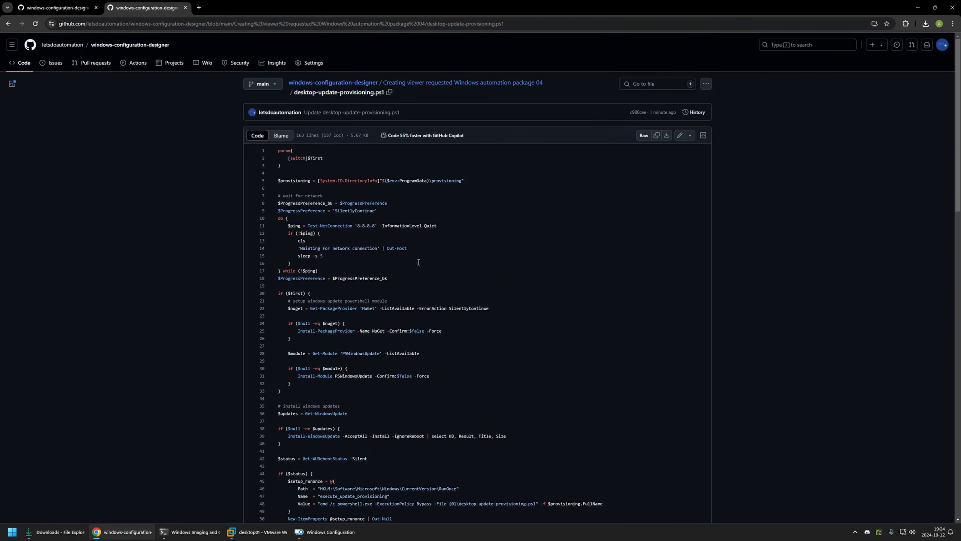
{"action": "left_click", "coordinate": [667, 139]}
{"action": "left_click", "coordinate": [51, 5]}
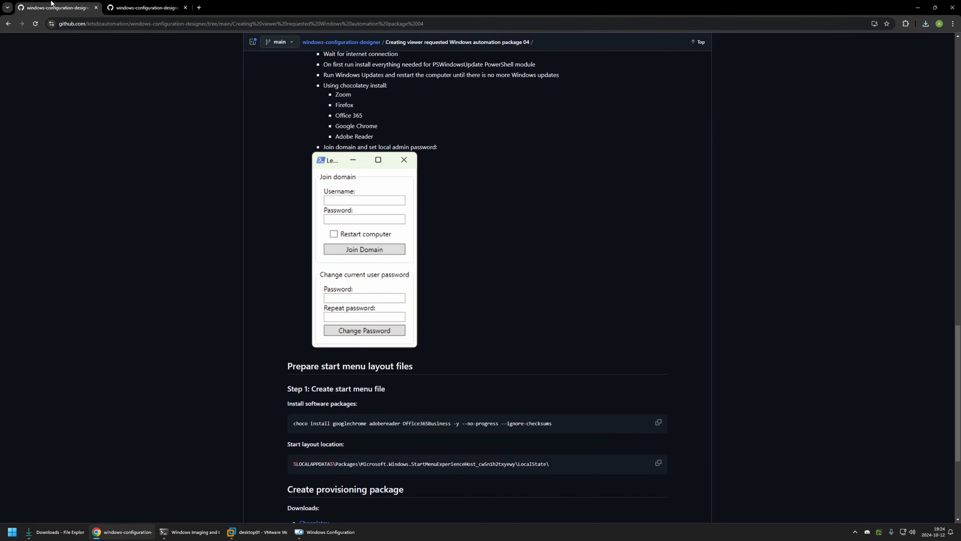
Step: Check the Downloads folder for start2.bin, chocolatey-2.3.0.0.msi, oobe-setup.ps1 and desktop-update-provisioning.ps1
{"action": "left_click", "coordinate": [59, 531]}
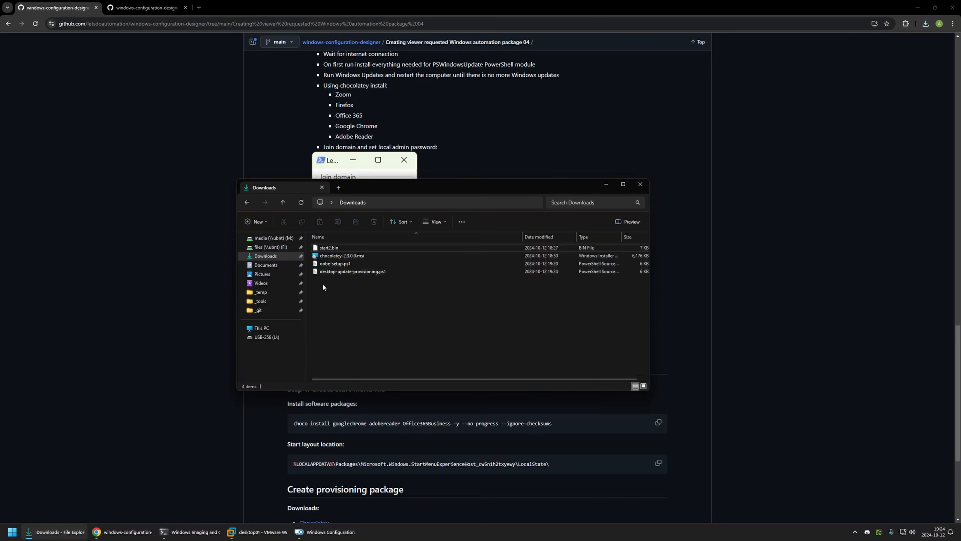
{"action": "left_click", "coordinate": [325, 248]}
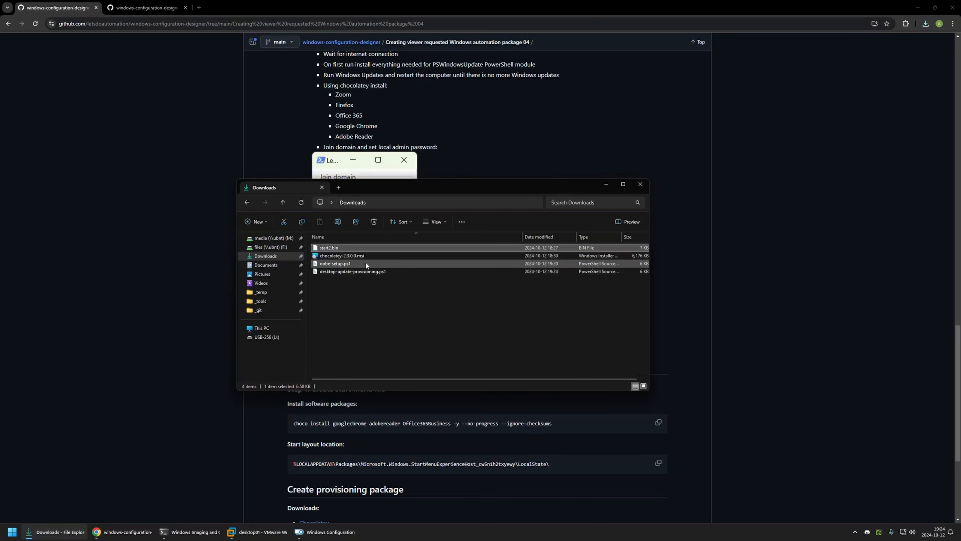
{"action": "left_click", "coordinate": [326, 259]}
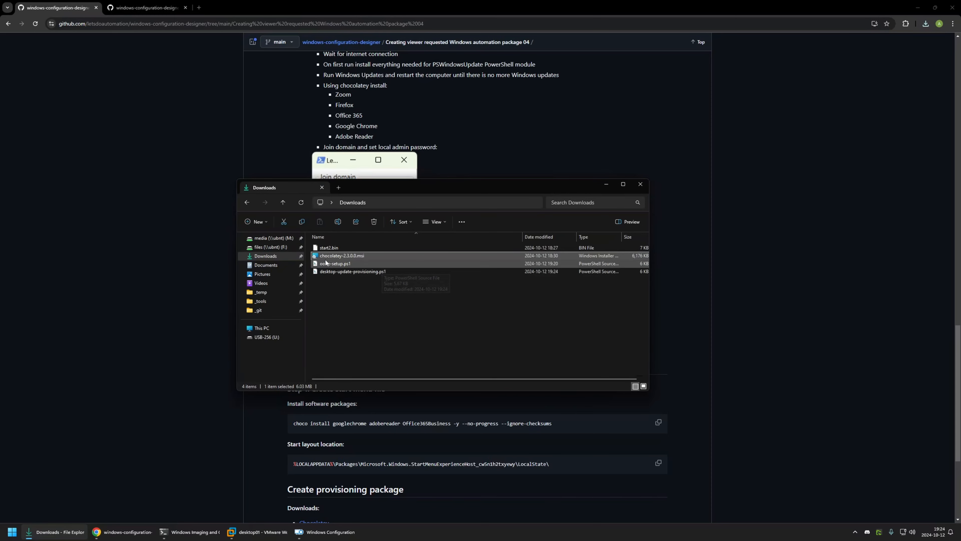
{"action": "left_click", "coordinate": [334, 263]}
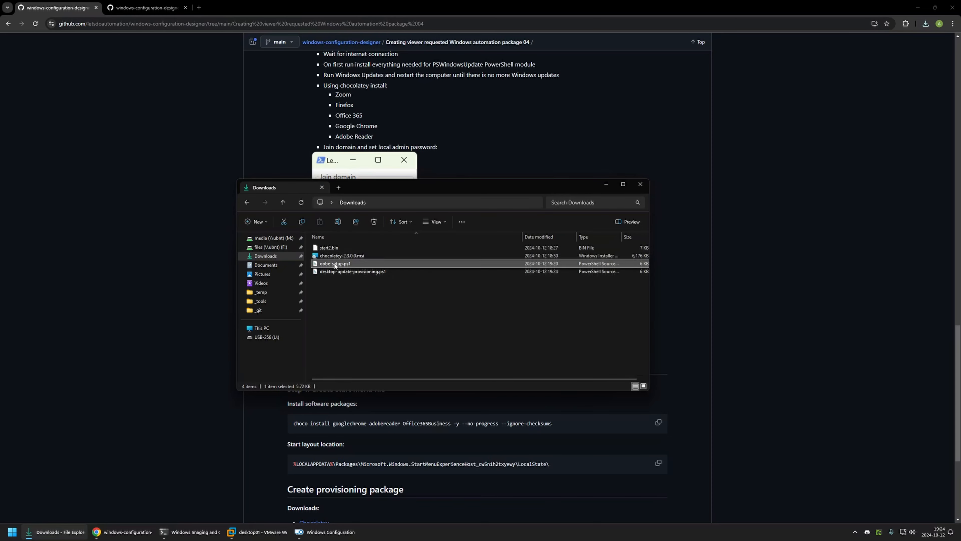
{"action": "left_click", "coordinate": [343, 273]}
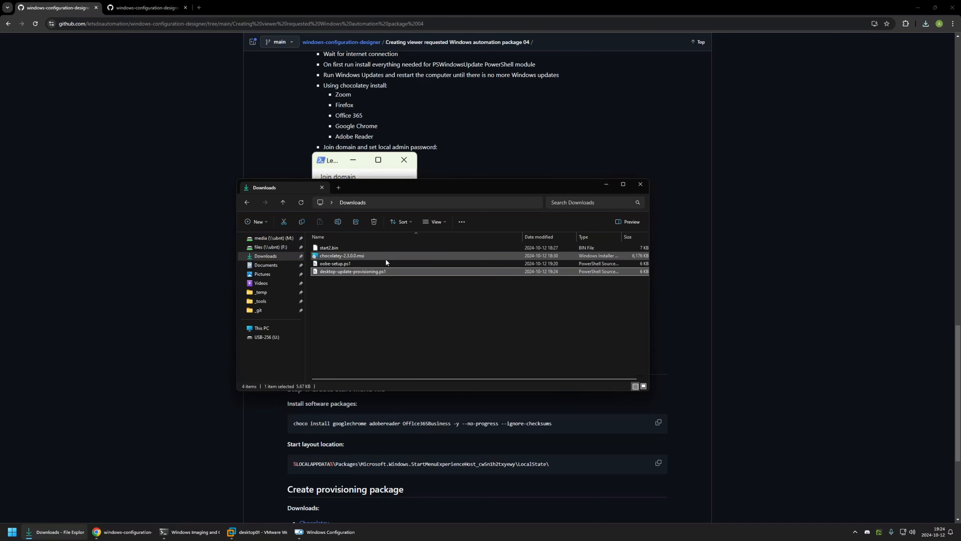
{"action": "left_click", "coordinate": [329, 277]}
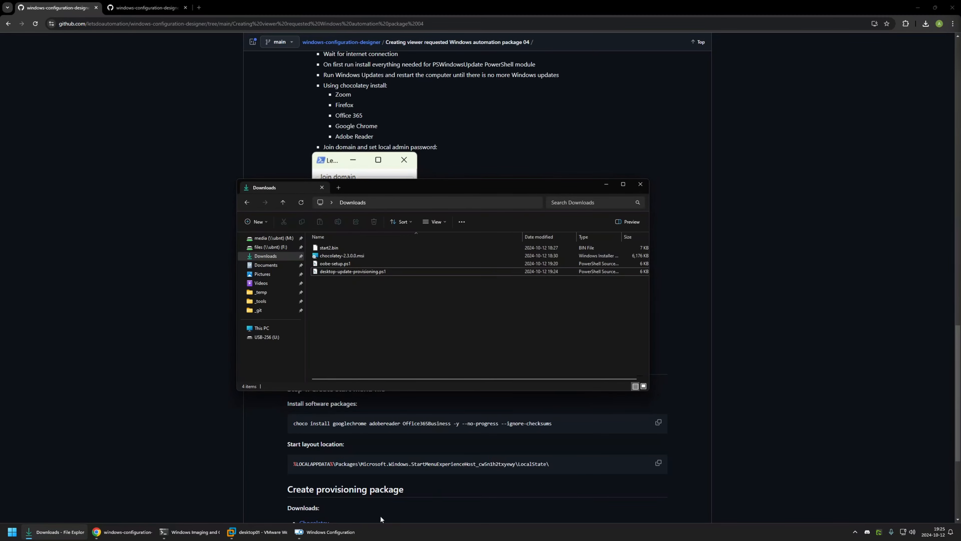
Step: Switch to Windows Configuration Designer and create a project named "package" for all Windows desktop editions, without importing a provisioning package
{"action": "left_click", "coordinate": [350, 532]}
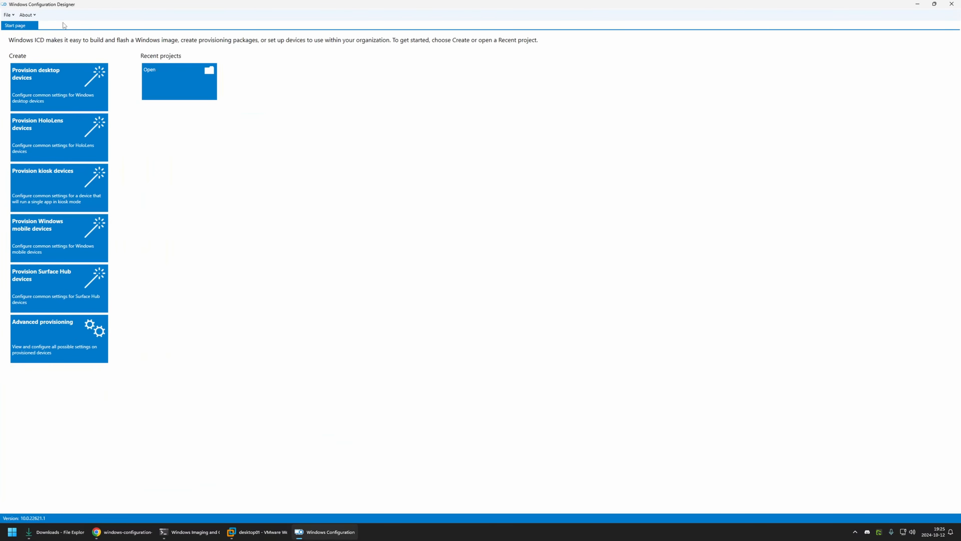
{"action": "left_click", "coordinate": [9, 15]}
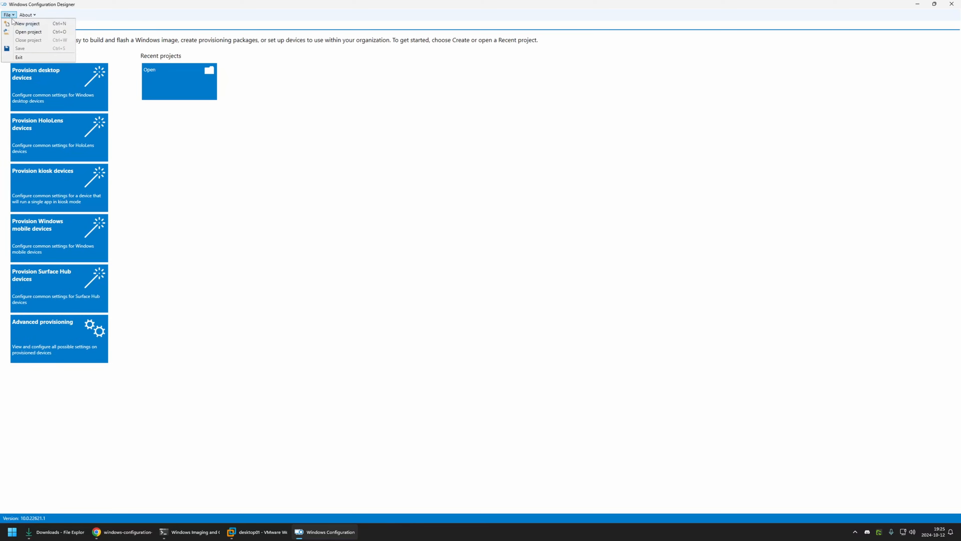
{"action": "left_click", "coordinate": [23, 23]}
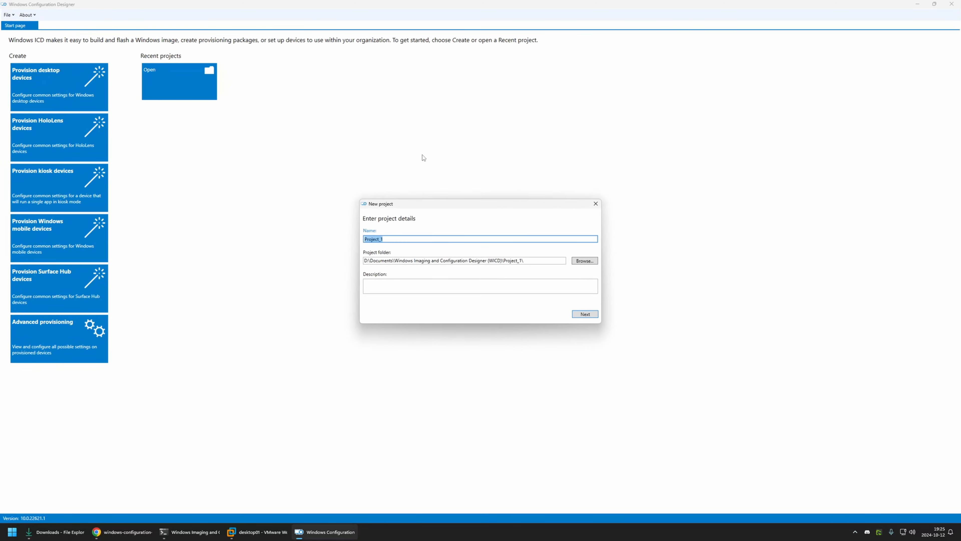
{"action": "type", "text": "package"}
{"action": "left_click", "coordinate": [582, 315]}
{"action": "left_click", "coordinate": [583, 314]}
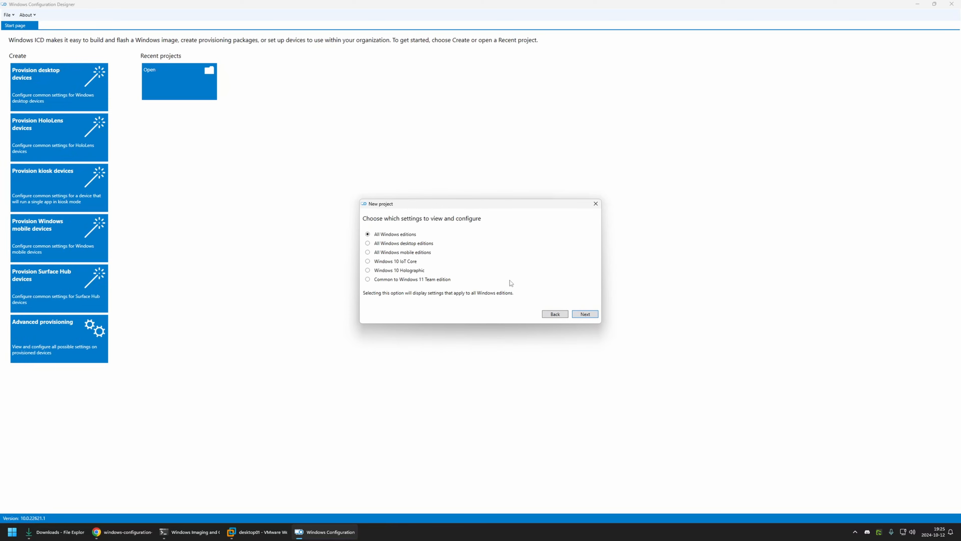
{"action": "left_click", "coordinate": [416, 246]}
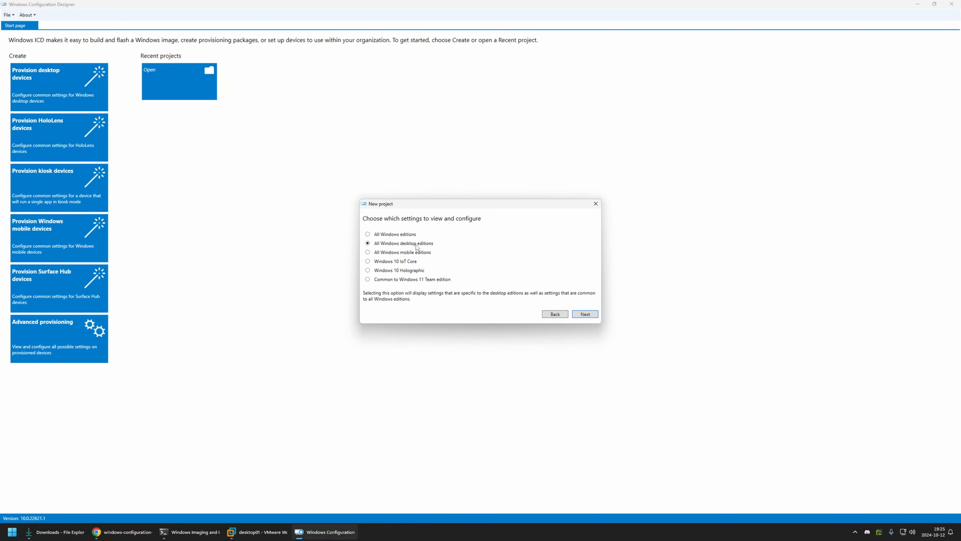
{"action": "left_click", "coordinate": [584, 314]}
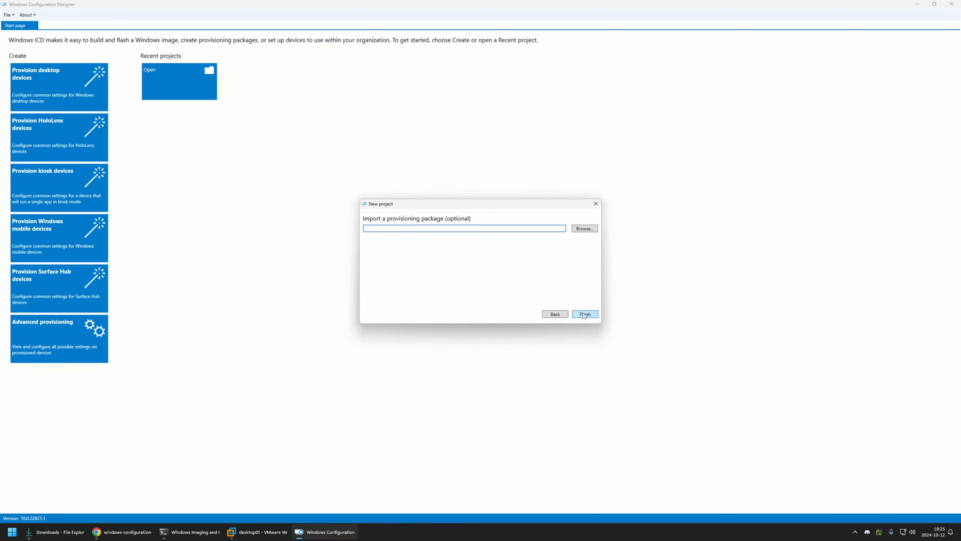
{"action": "left_click", "coordinate": [584, 315]}
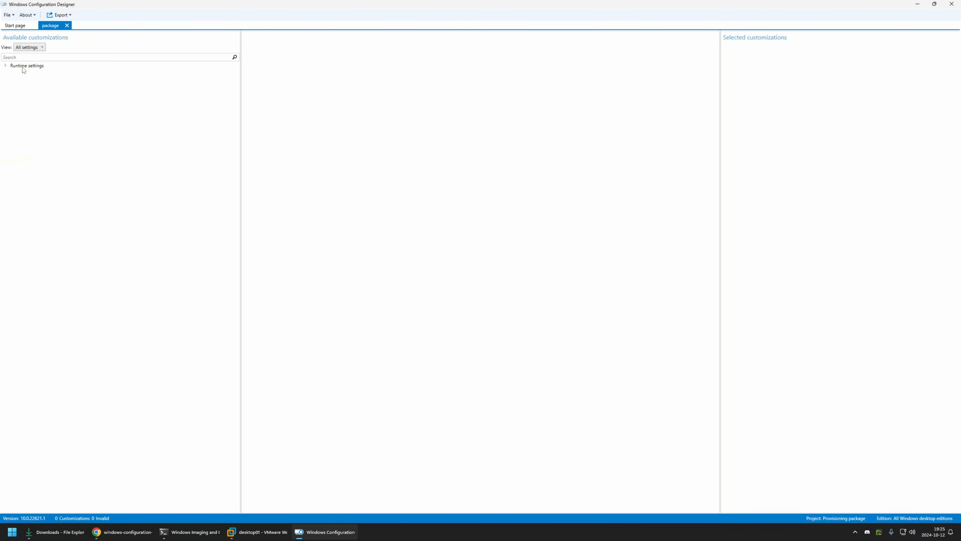
Step: Set HideOobe to TRUE in the OOBE desktop runtime settings
{"action": "left_click", "coordinate": [6, 66]}
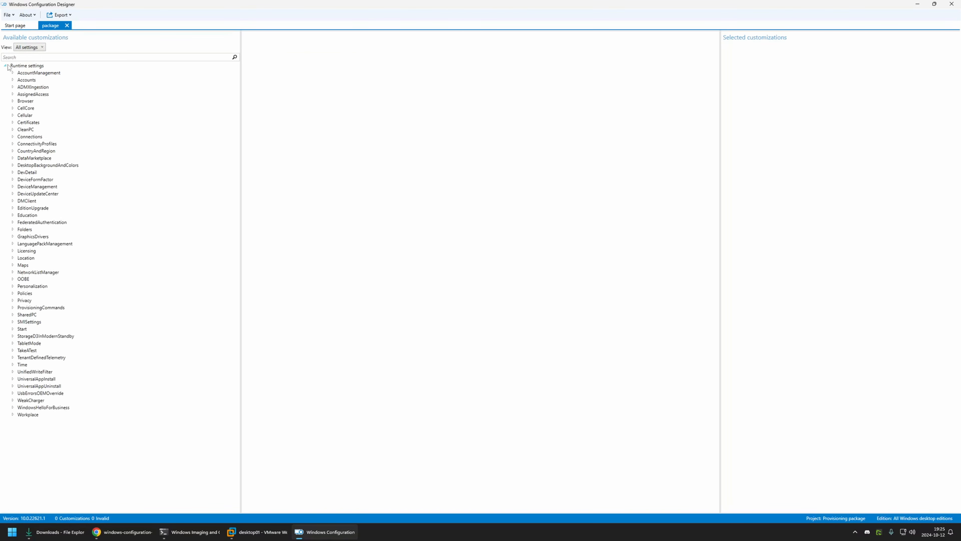
{"action": "left_click", "coordinate": [24, 280]}
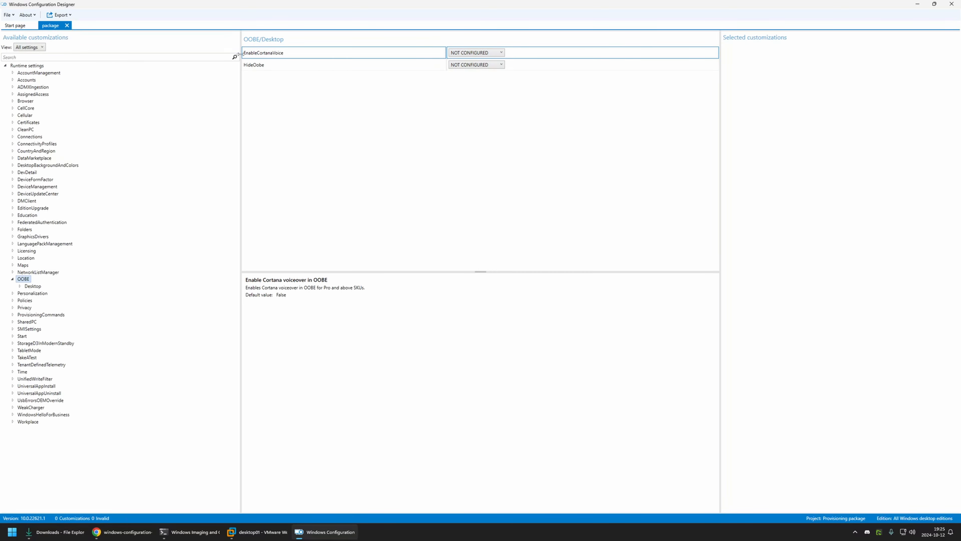
{"action": "left_click", "coordinate": [460, 65]}
{"action": "left_click", "coordinate": [459, 65]}
{"action": "left_click", "coordinate": [468, 79]}
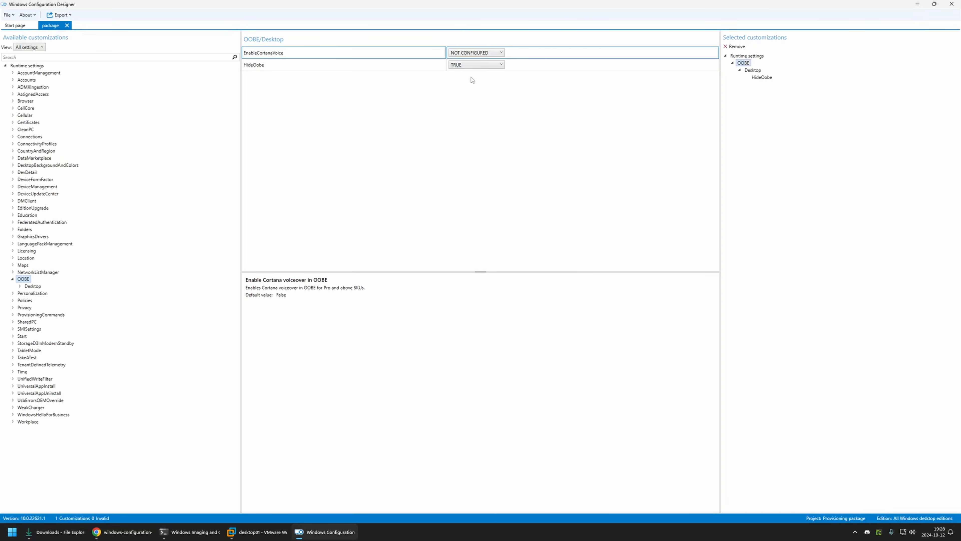
Step: Add a WLANSetting entry with the SSID "letsdoautomation" under the WLAN connectivity profiles
{"action": "left_click", "coordinate": [13, 144]}
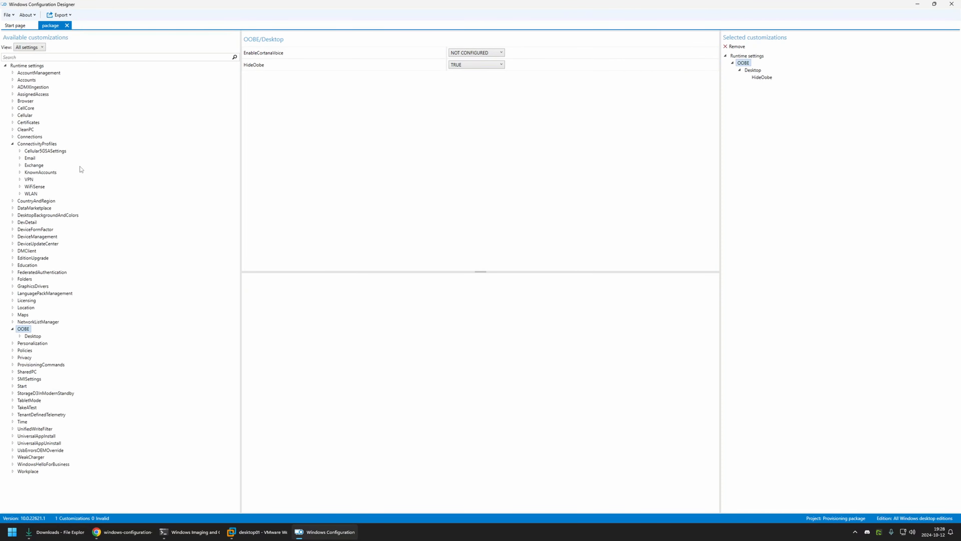
{"action": "left_click", "coordinate": [21, 193]}
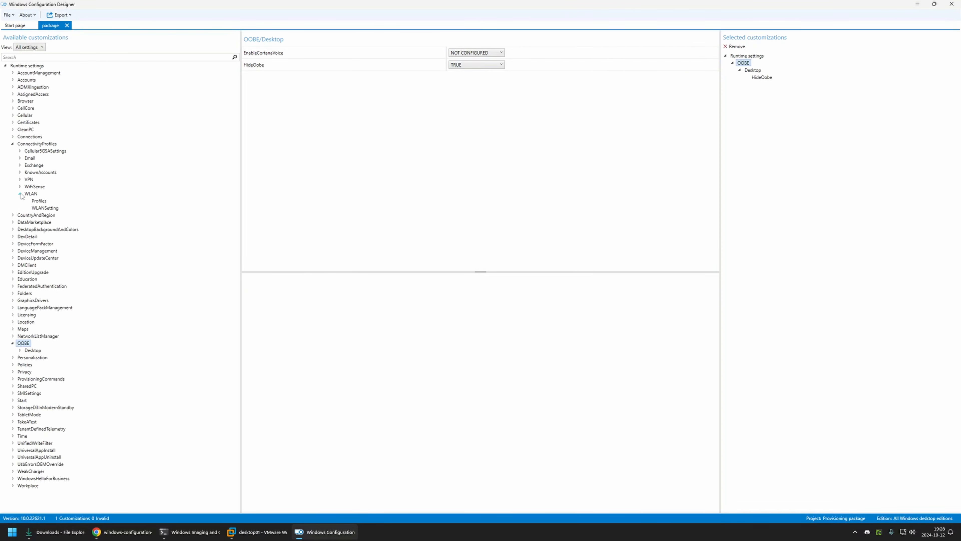
{"action": "left_click", "coordinate": [41, 208]}
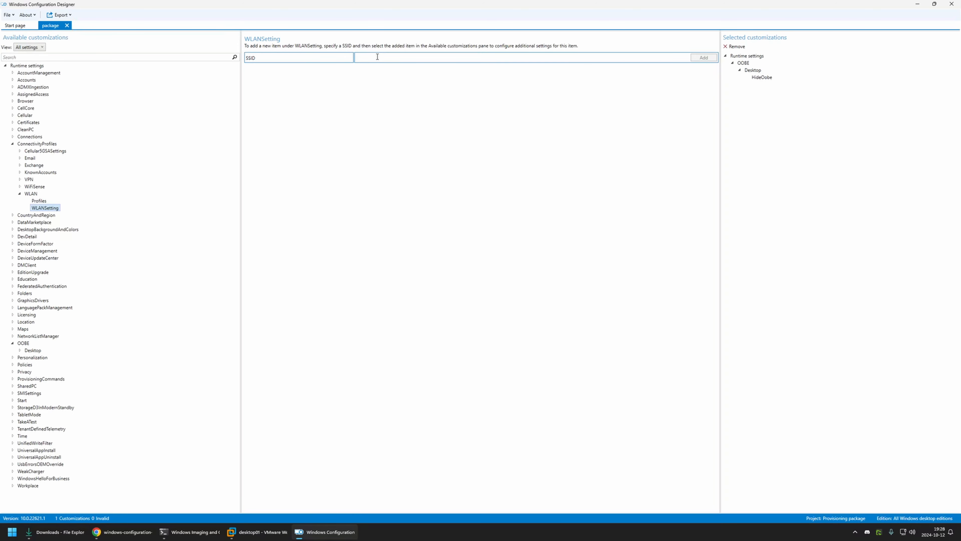
{"action": "type", "text": "letsdoautomation"}
{"action": "left_click", "coordinate": [701, 59]}
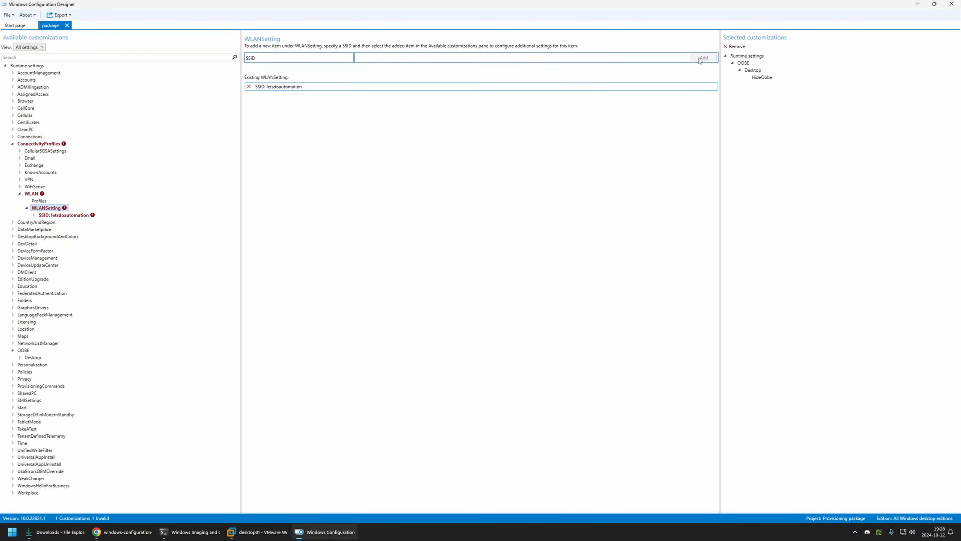
Step: Set the letsdoautomation WLAN profile's SecurityType to WPA2-Personal and enter the wireless password as its SecurityKey
{"action": "left_click", "coordinate": [66, 216]}
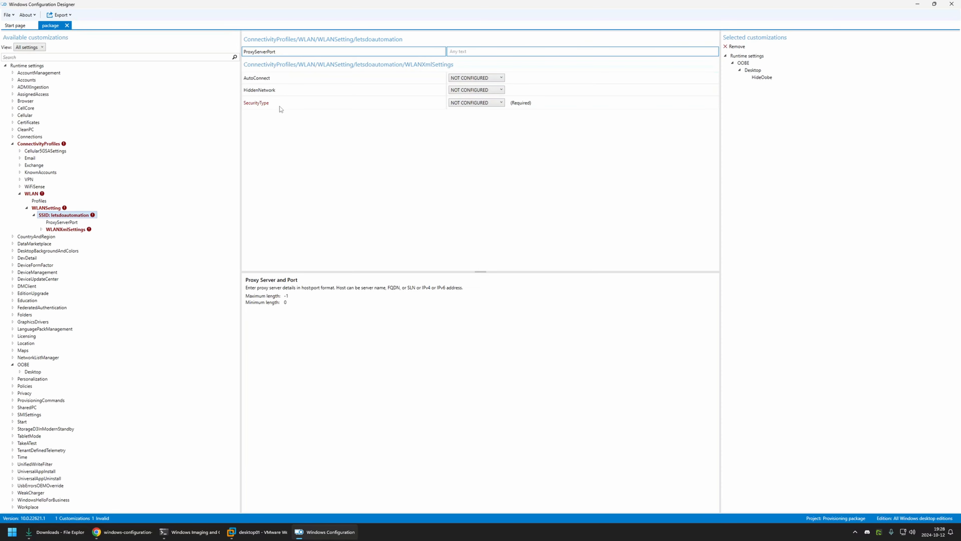
{"action": "left_click", "coordinate": [466, 103]}
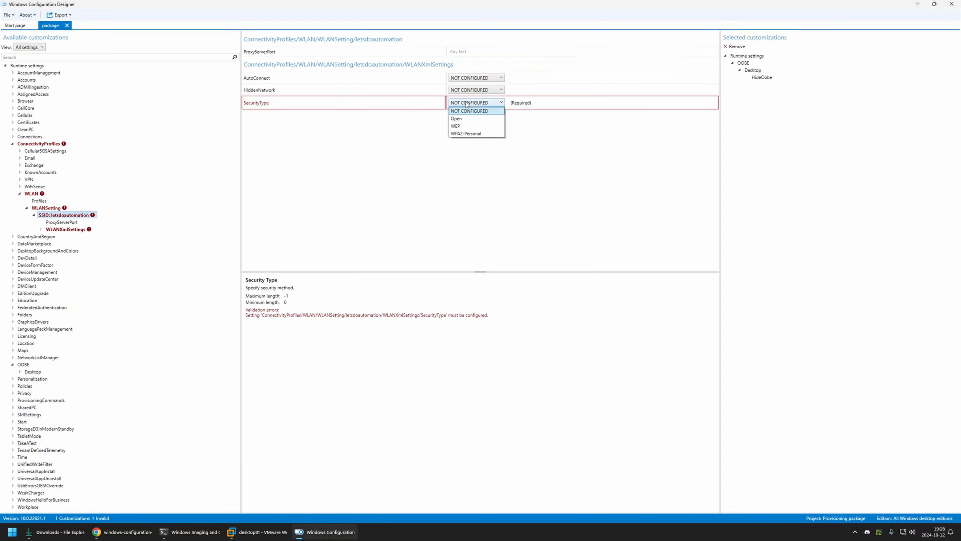
{"action": "left_click", "coordinate": [457, 133]}
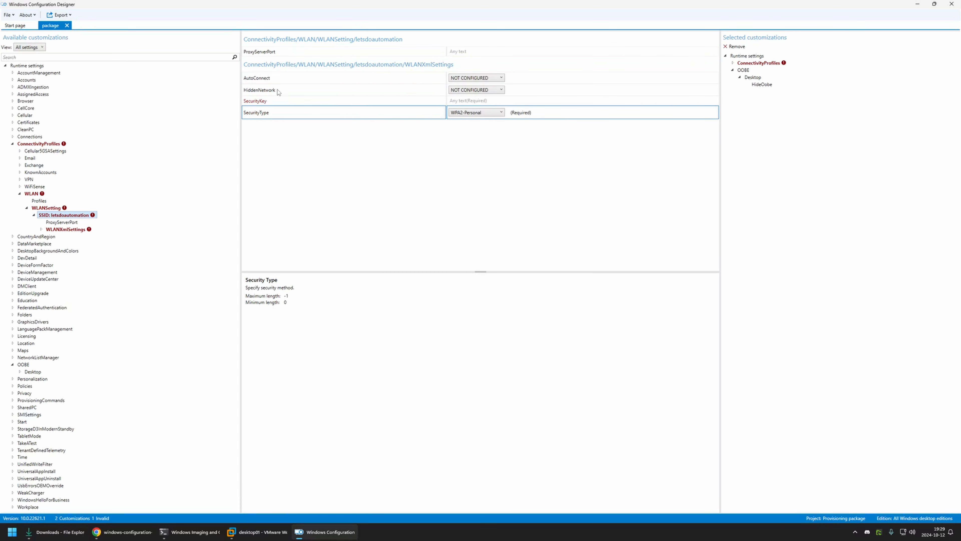
{"action": "left_click", "coordinate": [460, 101]}
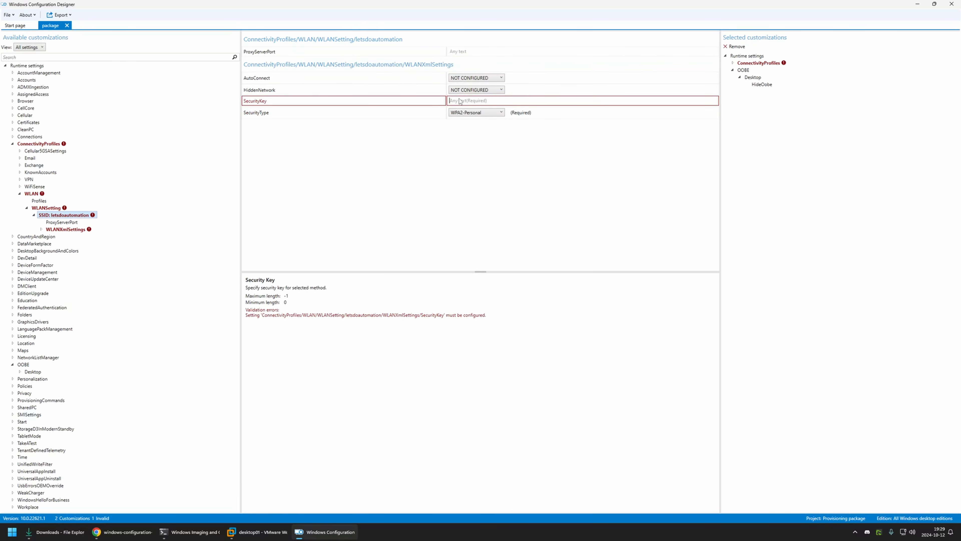
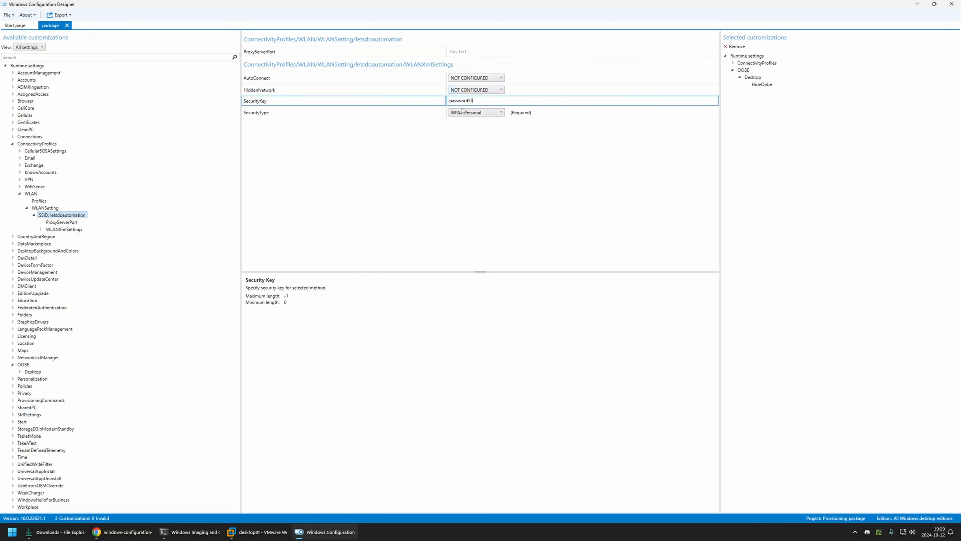
Step: Set AutoConnect to TRUE for the letsdoautomation wireless network
{"action": "left_click", "coordinate": [462, 75]}
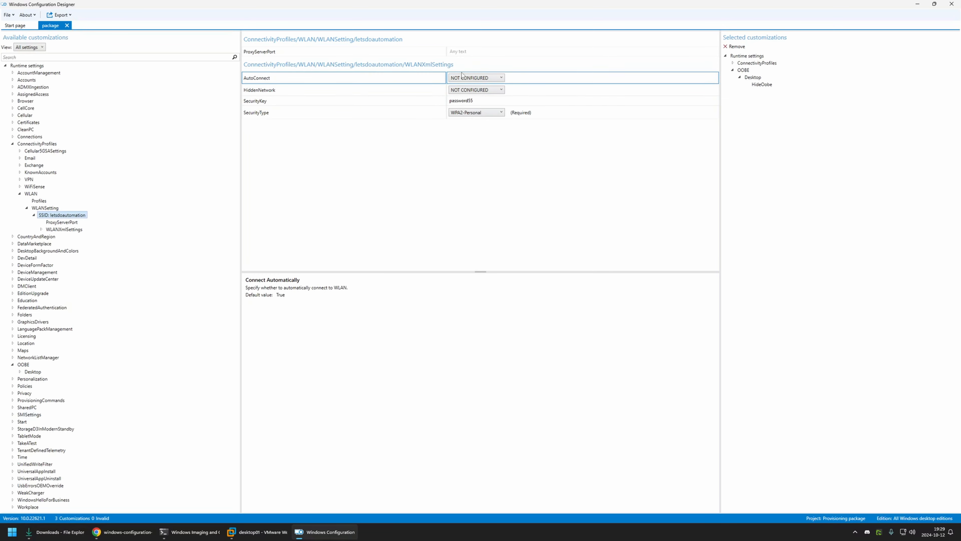
{"action": "left_click", "coordinate": [462, 76]}
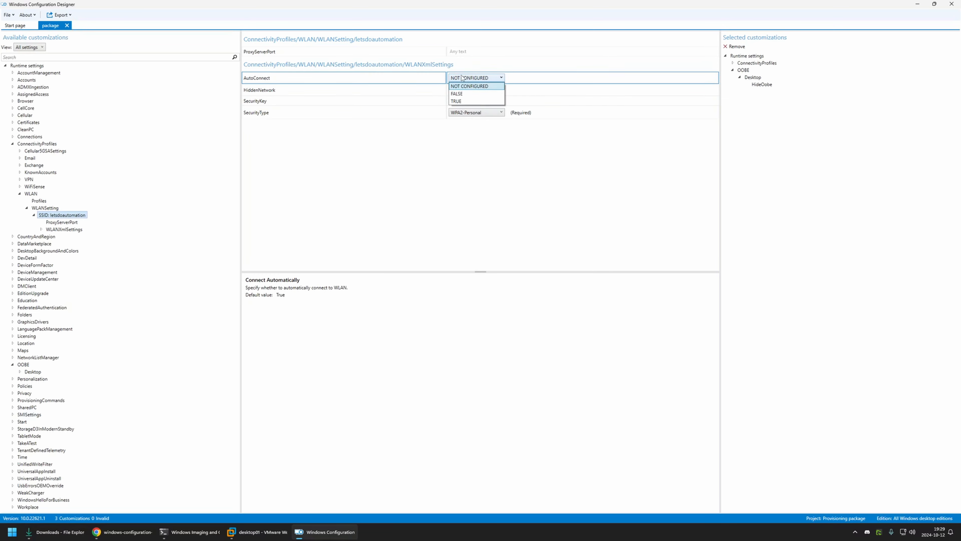
{"action": "left_click", "coordinate": [483, 101]}
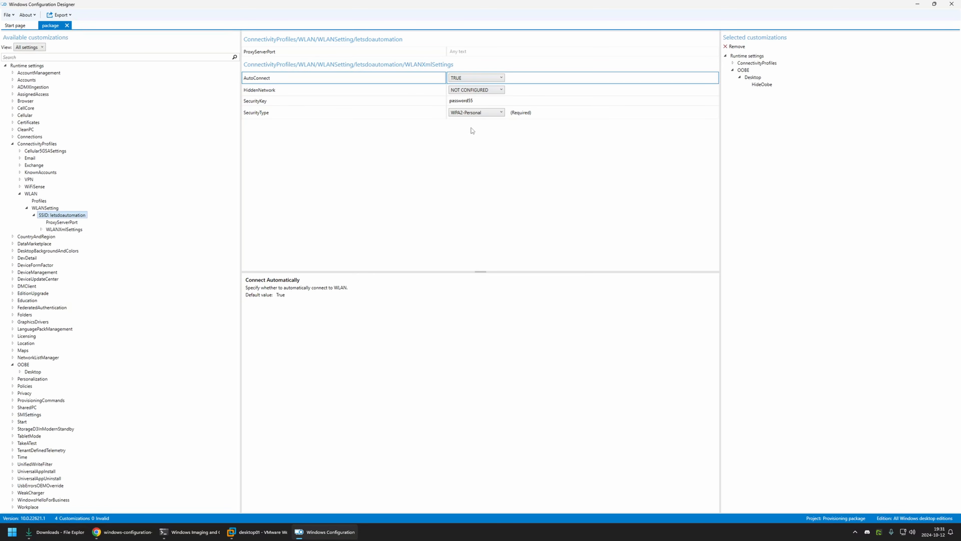
Step: Switch to the GitHub repository in Chrome and examine the domain name, OU path and credential settings in desktop-update-provisioning.ps1's domain-join code
{"action": "left_click", "coordinate": [114, 532]}
{"action": "scroll", "coordinate": [132, 96], "scroll_direction": "up", "scroll_amount": 20}
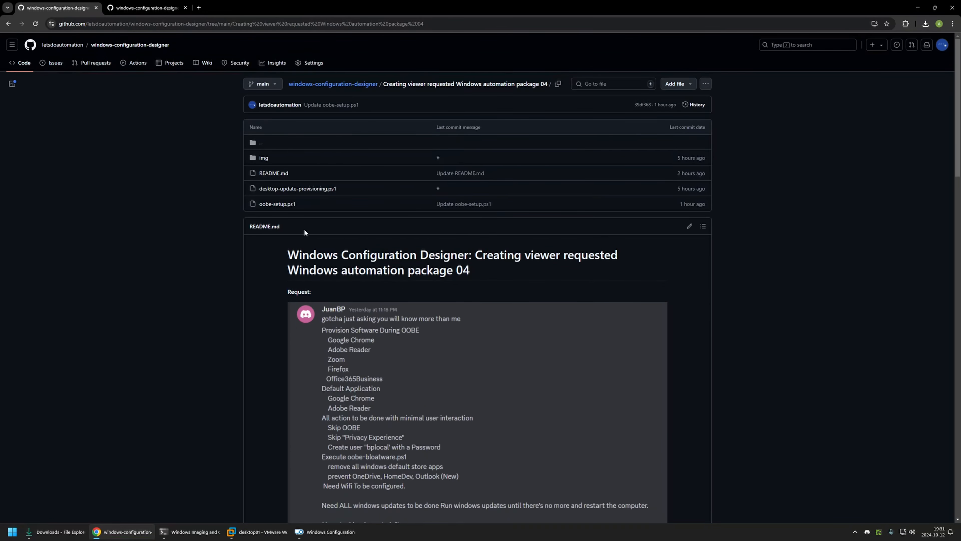
{"action": "left_click", "coordinate": [306, 189]}
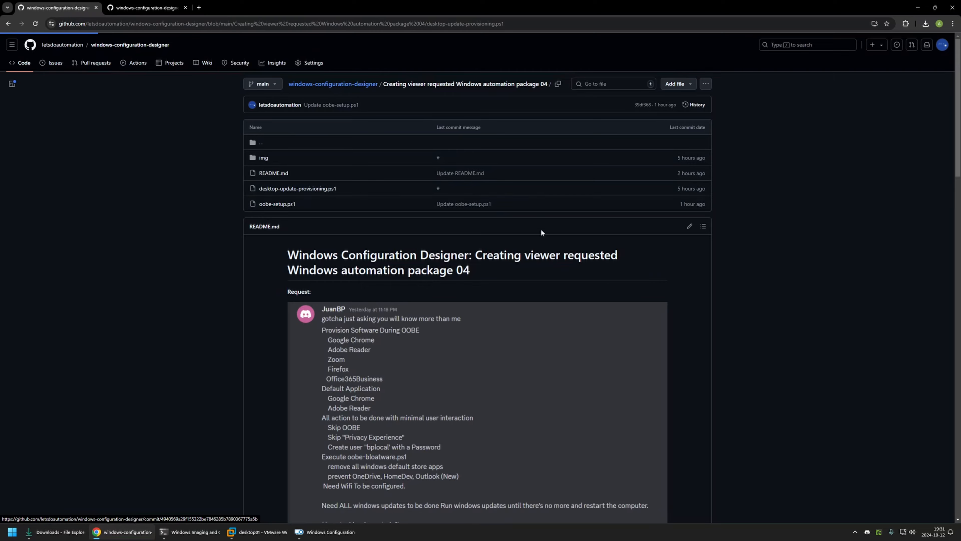
{"action": "scroll", "coordinate": [480, 229], "scroll_direction": "down", "scroll_amount": 20}
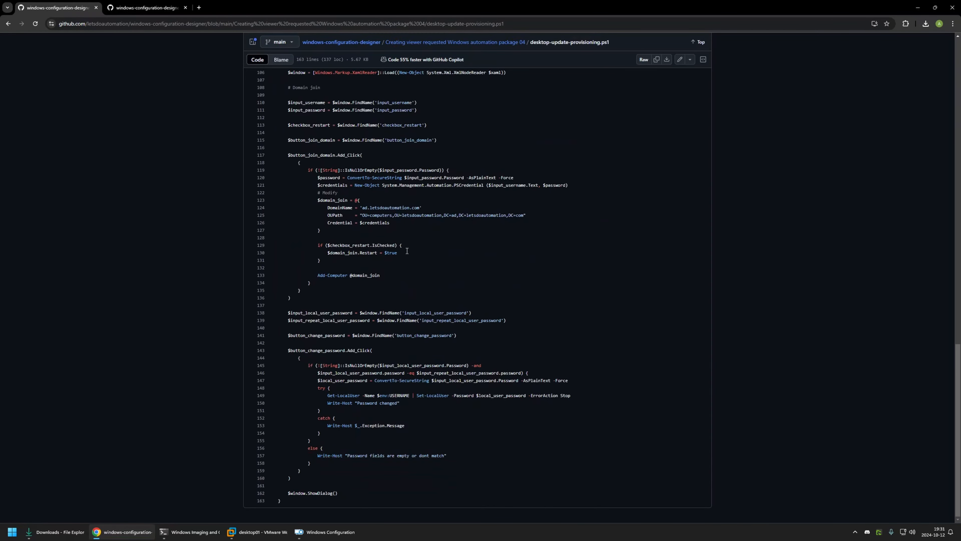
{"action": "left_click_drag", "start_coordinate": [306, 178], "coordinate": [443, 278]}
{"action": "left_click", "coordinate": [392, 247]}
{"action": "left_click", "coordinate": [402, 252]}
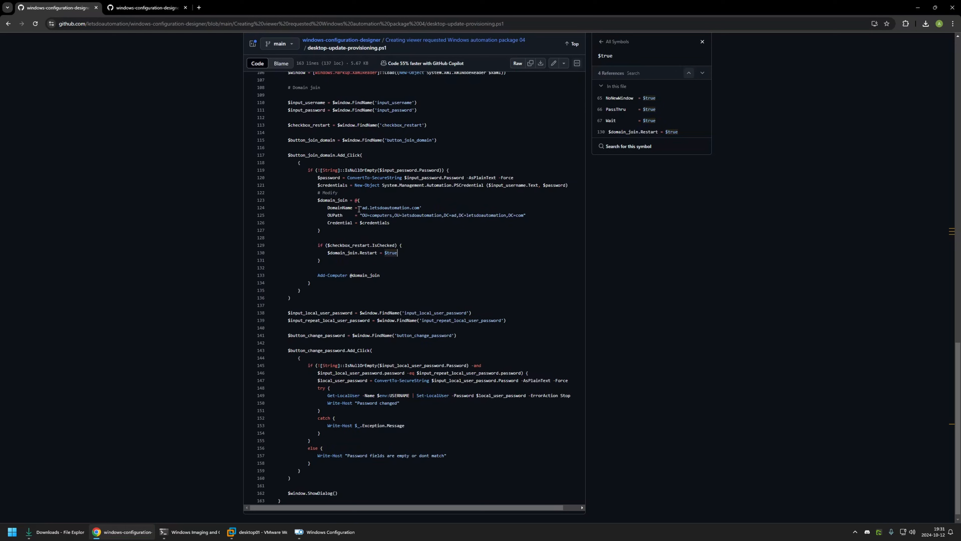
{"action": "left_click_drag", "start_coordinate": [363, 209], "coordinate": [420, 208]}
{"action": "left_click_drag", "start_coordinate": [497, 216], "coordinate": [526, 216]}
{"action": "left_click", "coordinate": [392, 223]}
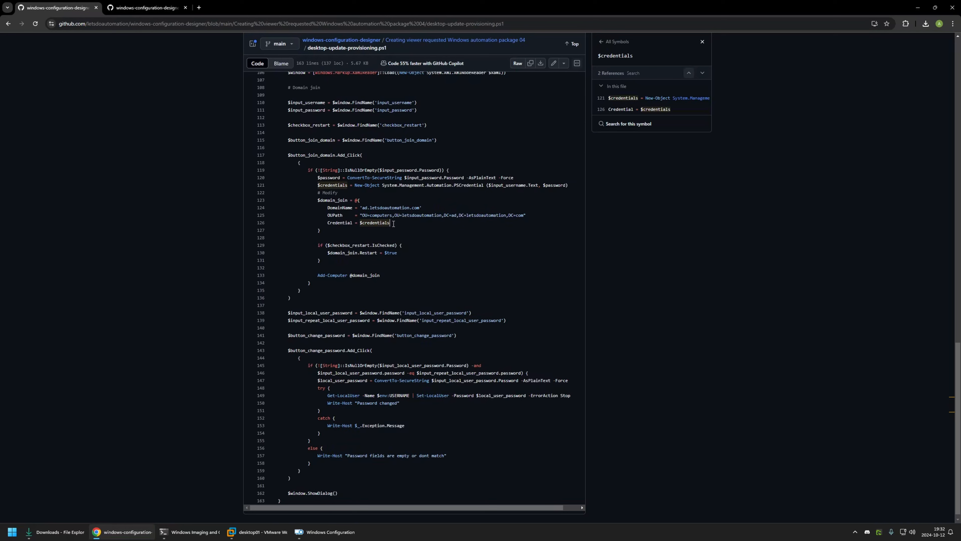
{"action": "left_click", "coordinate": [324, 494]}
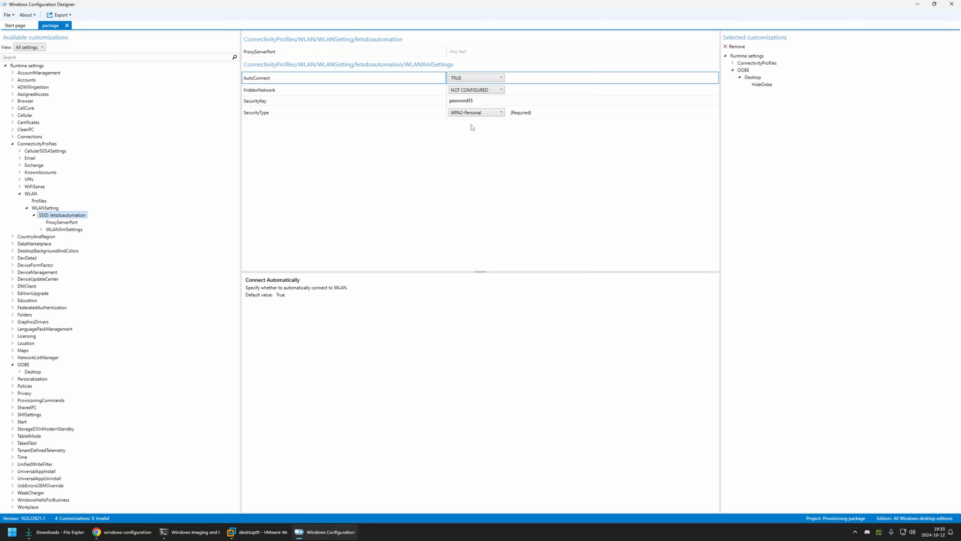
Step: Add chocolatey-2.3.0.0.msi, desktop-update-provisioning.ps1, oobe-setup.ps1 and start2.bin from Downloads to the DeviceContext CommandFiles in Windows Configuration Designer's ProvisioningCommands
{"action": "left_click", "coordinate": [12, 400]}
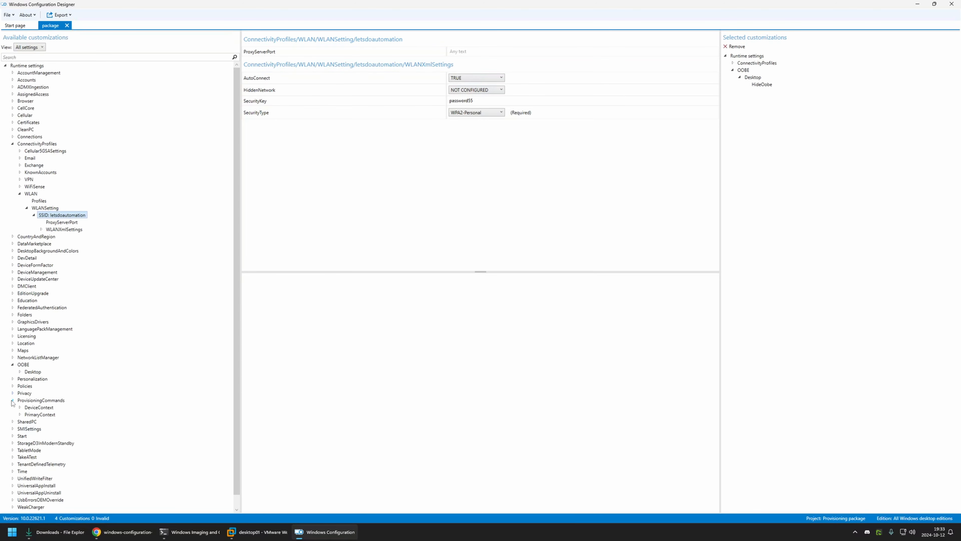
{"action": "left_click", "coordinate": [20, 407]}
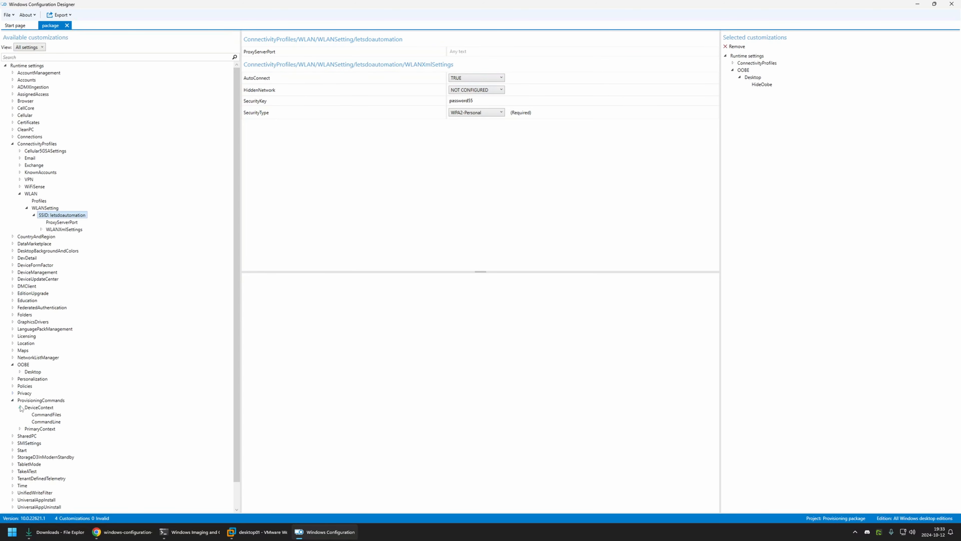
{"action": "left_click", "coordinate": [45, 415]}
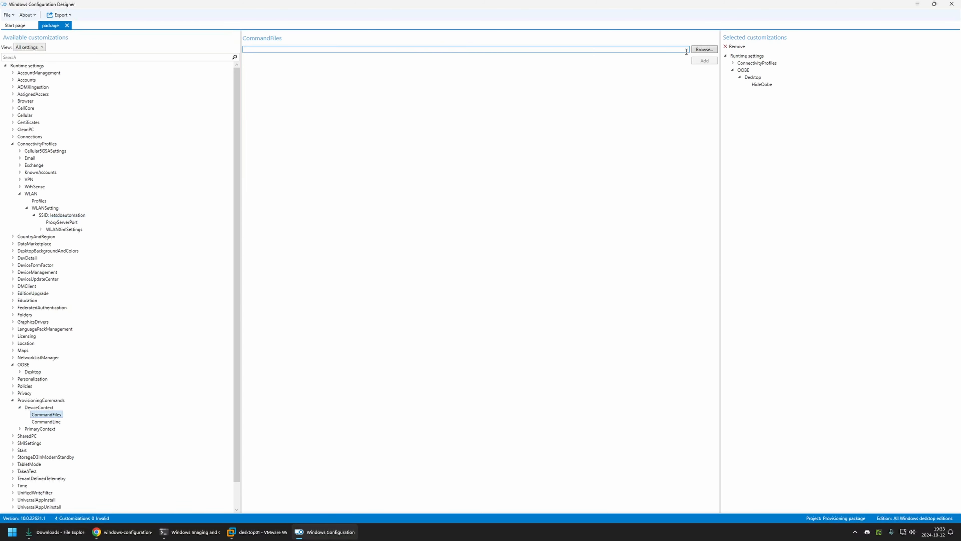
{"action": "left_click", "coordinate": [698, 50]}
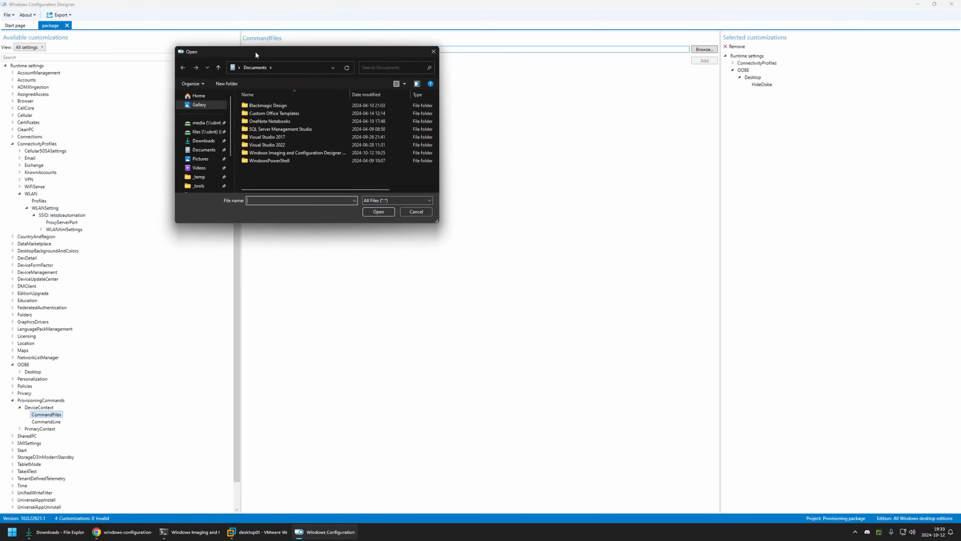
{"action": "left_click", "coordinate": [399, 187]}
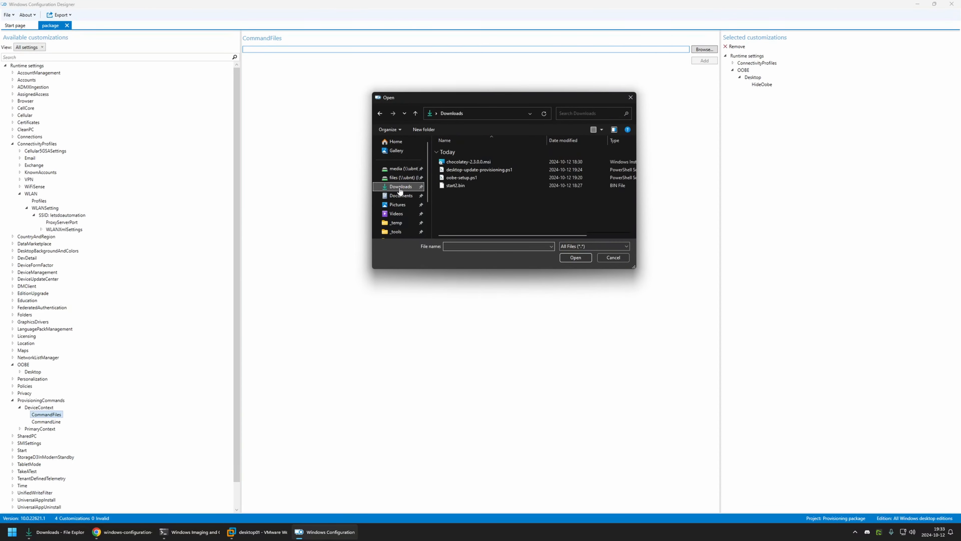
{"action": "left_click_drag", "start_coordinate": [499, 205], "coordinate": [434, 149]}
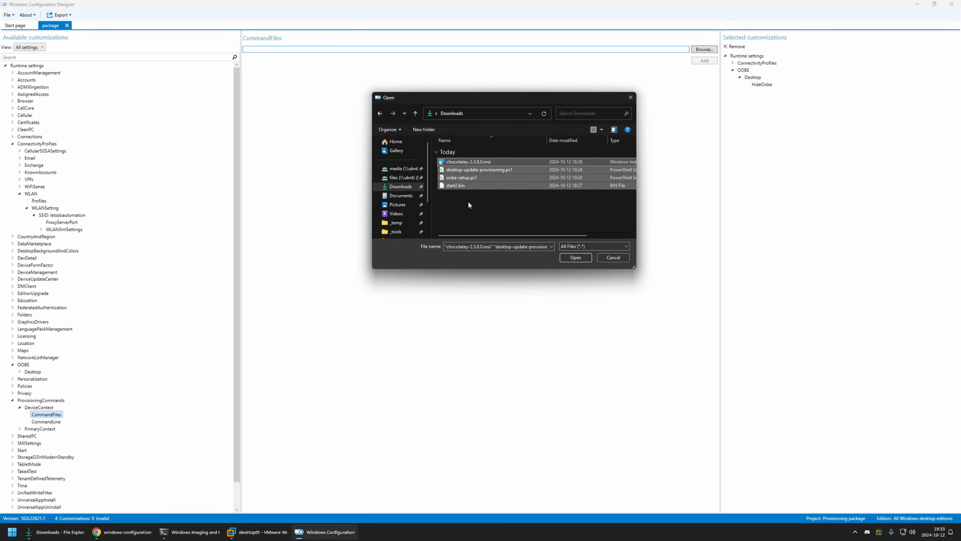
{"action": "left_click", "coordinate": [566, 259]}
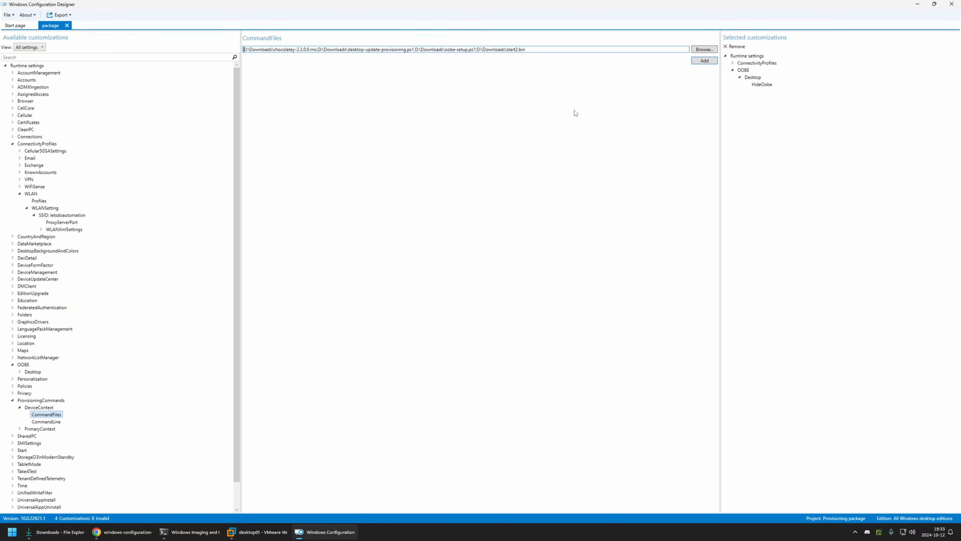
{"action": "left_click", "coordinate": [704, 61]}
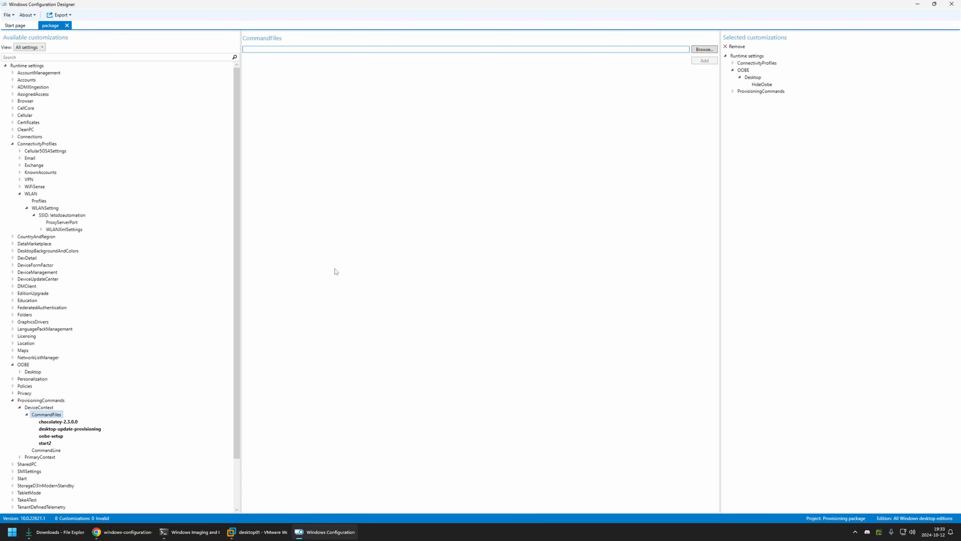
Step: Open the DeviceContext CommandLine setting and copy the command that executes oobe-setup.ps1 from the GitHub README in Chrome
{"action": "scroll", "coordinate": [143, 392], "scroll_direction": "down", "scroll_amount": 1}
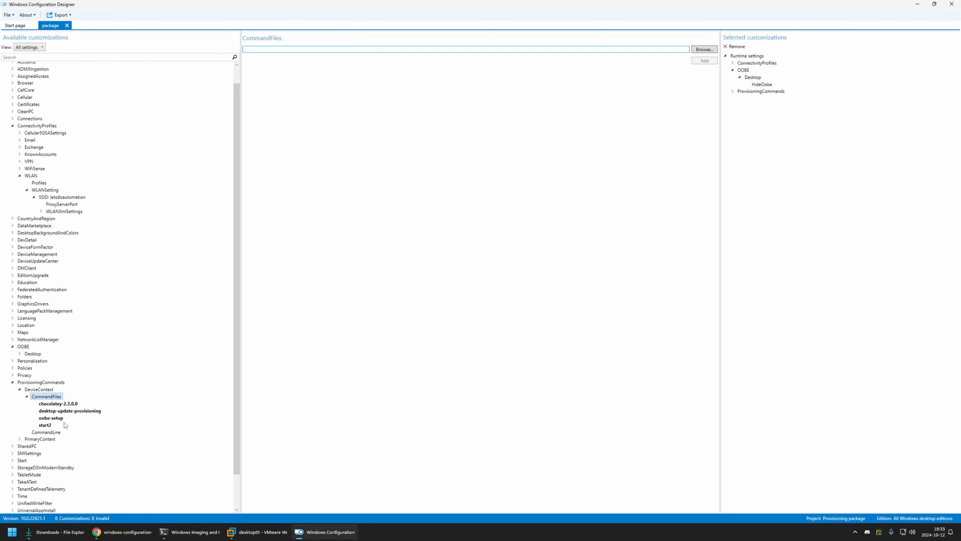
{"action": "left_click", "coordinate": [52, 433]}
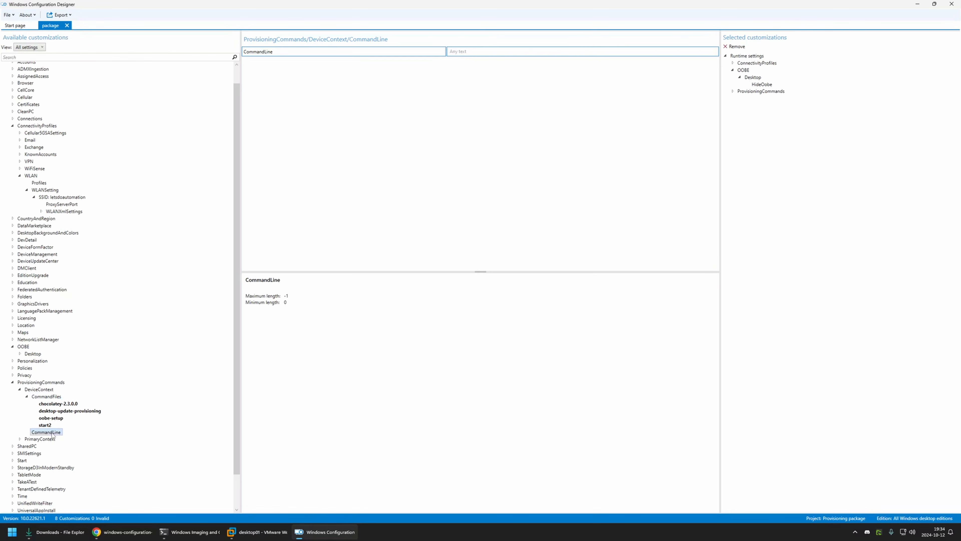
{"action": "left_click", "coordinate": [108, 534]}
{"action": "key", "text": "alt+Left"}
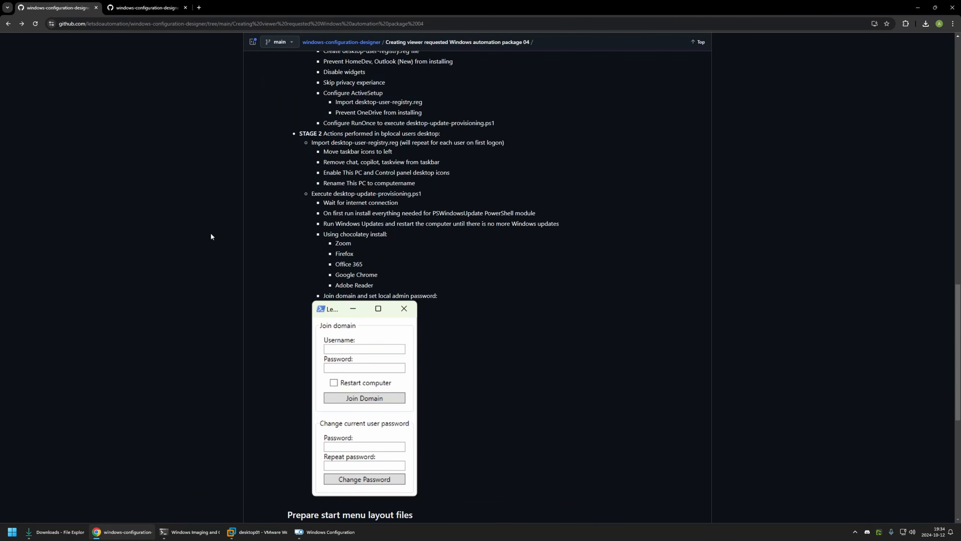
{"action": "scroll", "coordinate": [211, 233], "scroll_direction": "down", "scroll_amount": 8}
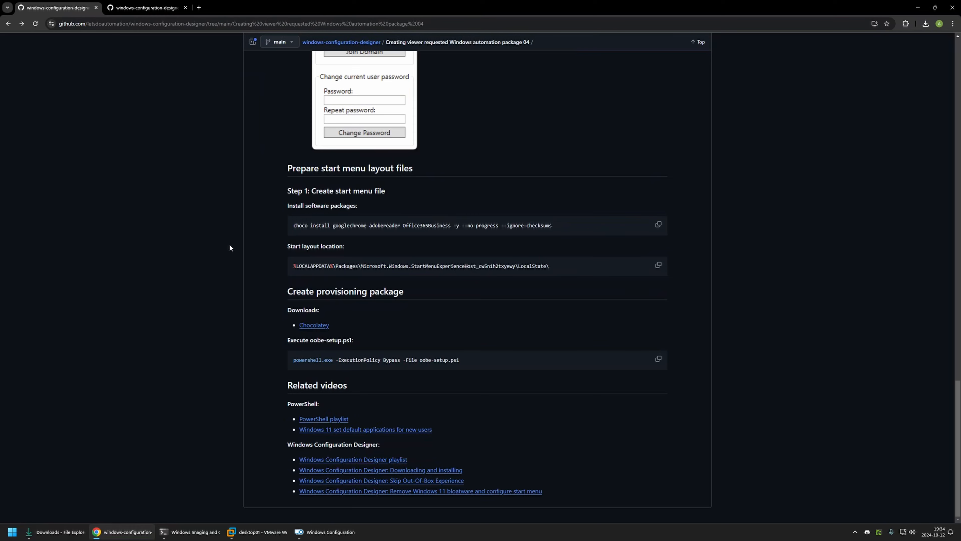
{"action": "left_click_drag", "start_coordinate": [293, 361], "coordinate": [468, 362]}
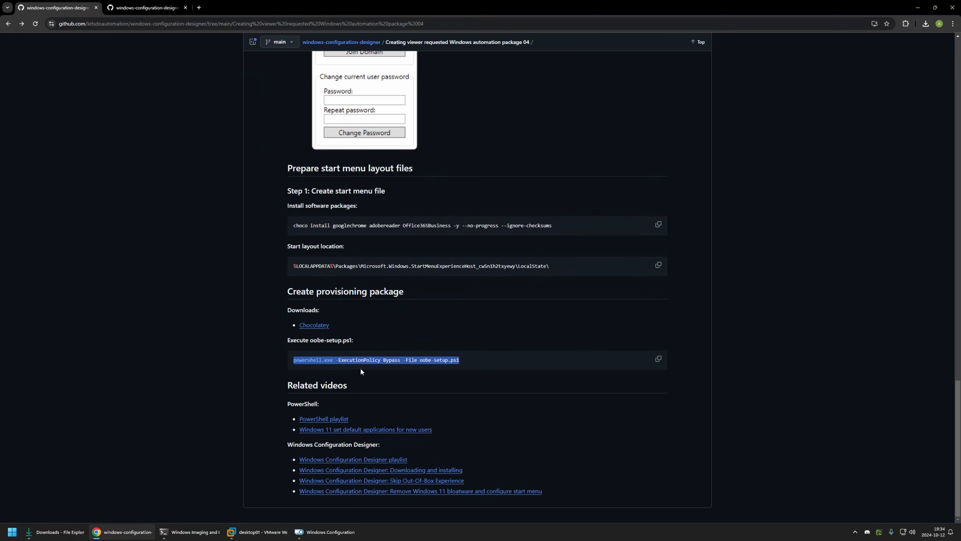
{"action": "left_click", "coordinate": [298, 363]}
{"action": "left_click_drag", "start_coordinate": [293, 362], "coordinate": [461, 359]}
{"action": "left_click", "coordinate": [340, 359]}
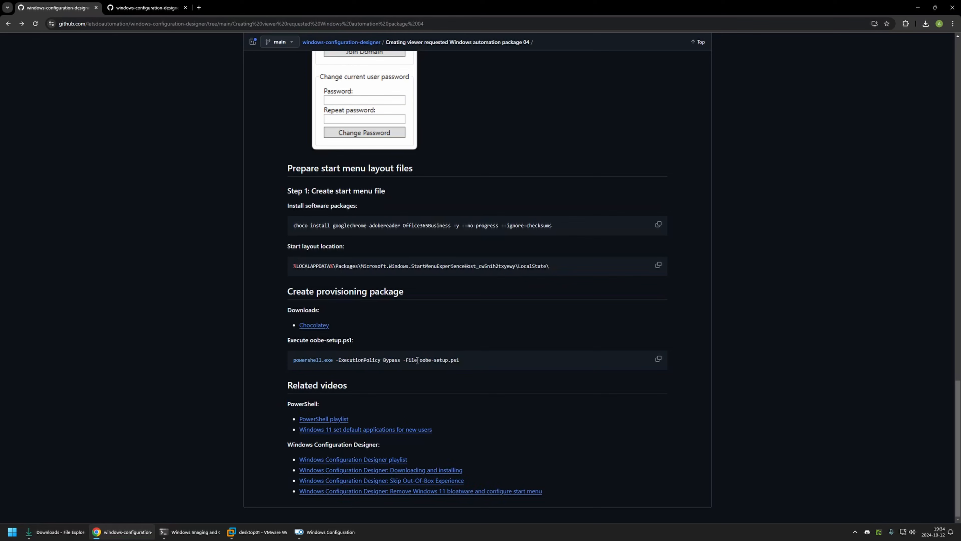
{"action": "left_click_drag", "start_coordinate": [417, 360], "coordinate": [461, 362]}
{"action": "left_click", "coordinate": [466, 360]}
{"action": "left_click", "coordinate": [659, 360]}
Step: Set the DeviceContext CommandLine in Windows Configuration Designer to "powershell.exe -ExecutionPolicy Bypass -File oobe-setup.ps1"
{"action": "left_click", "coordinate": [317, 530]}
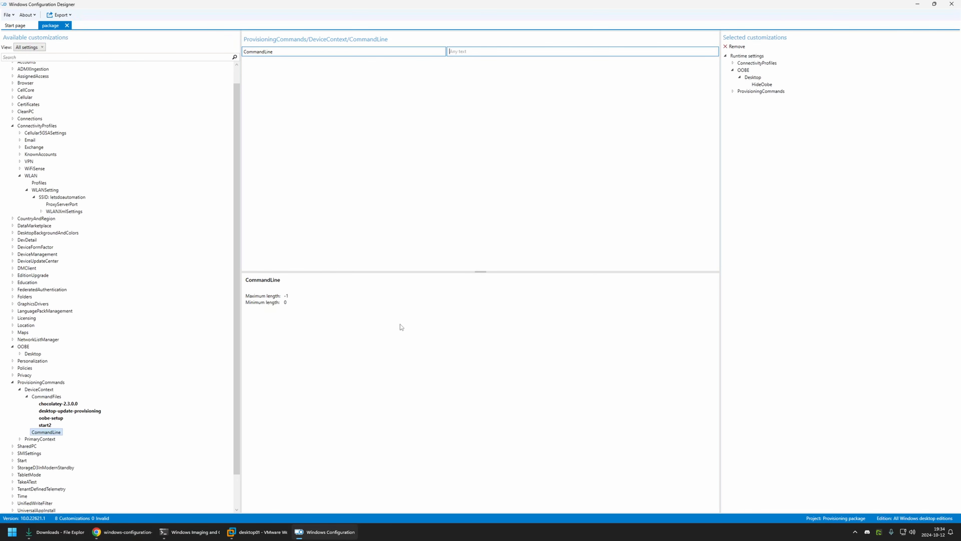
{"action": "left_click", "coordinate": [468, 52]}
{"action": "key", "text": "ctrl+v"}
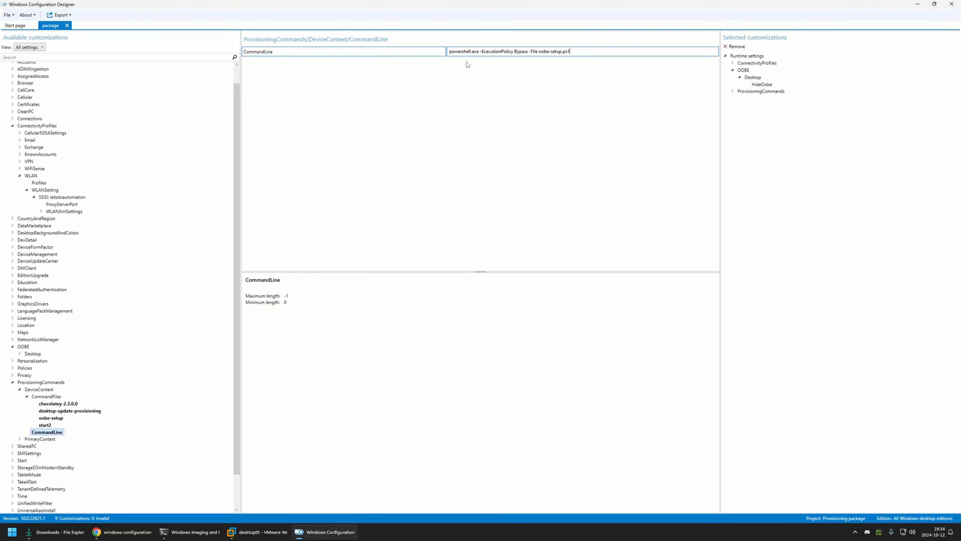
Step: Export the project as an unencrypted, unsigned provisioning package with the default name, owner and save location, and open its output folder
{"action": "left_click", "coordinate": [58, 14]}
{"action": "left_click", "coordinate": [100, 24]}
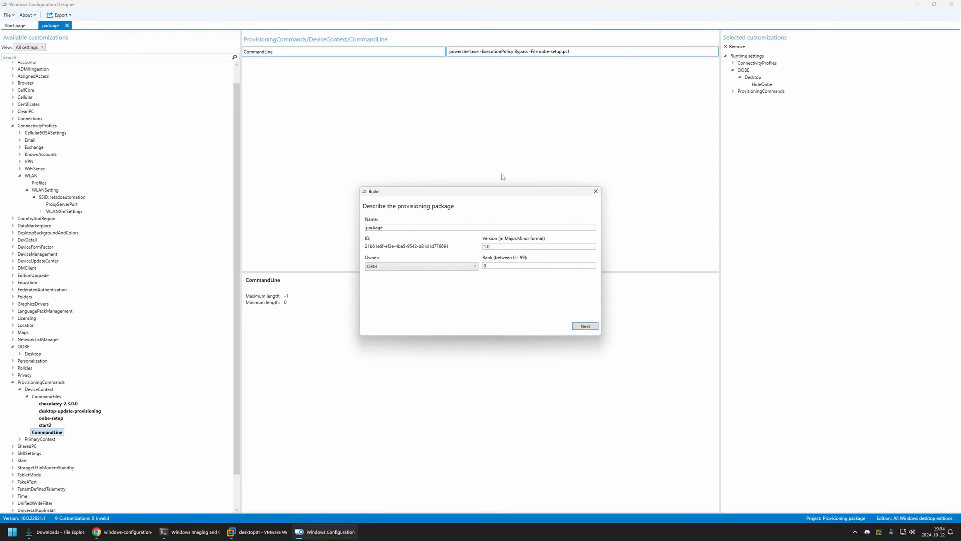
{"action": "left_click", "coordinate": [586, 326]}
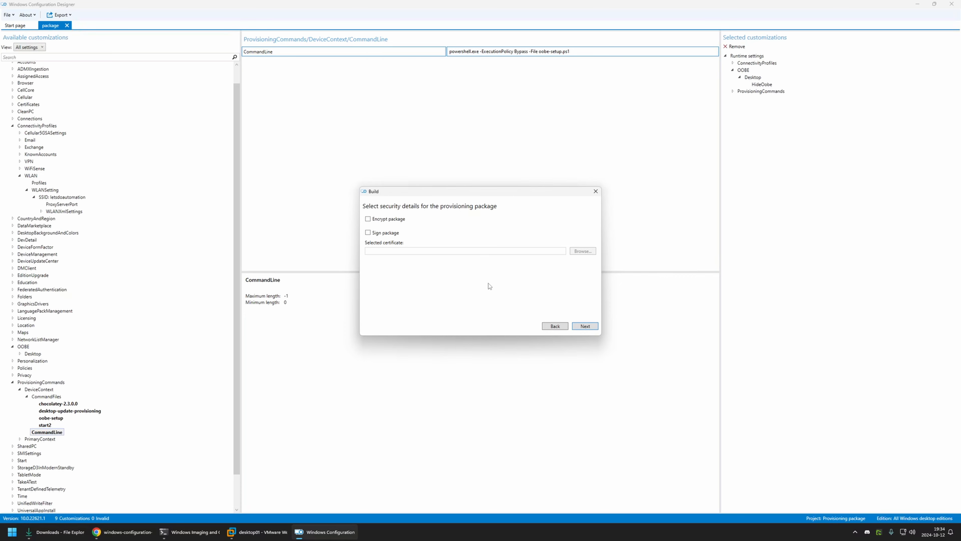
{"action": "left_click", "coordinate": [586, 326]}
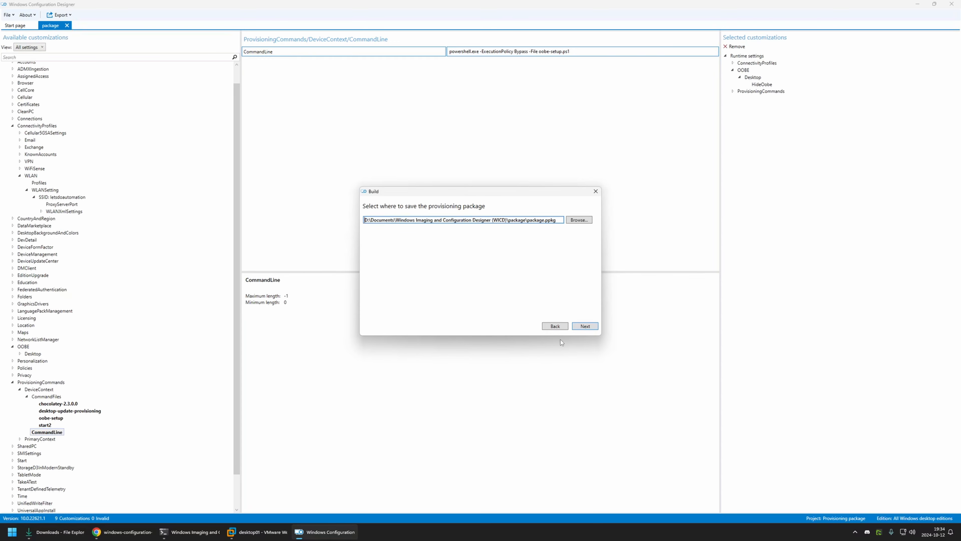
{"action": "left_click", "coordinate": [583, 326]}
{"action": "left_click", "coordinate": [529, 327]}
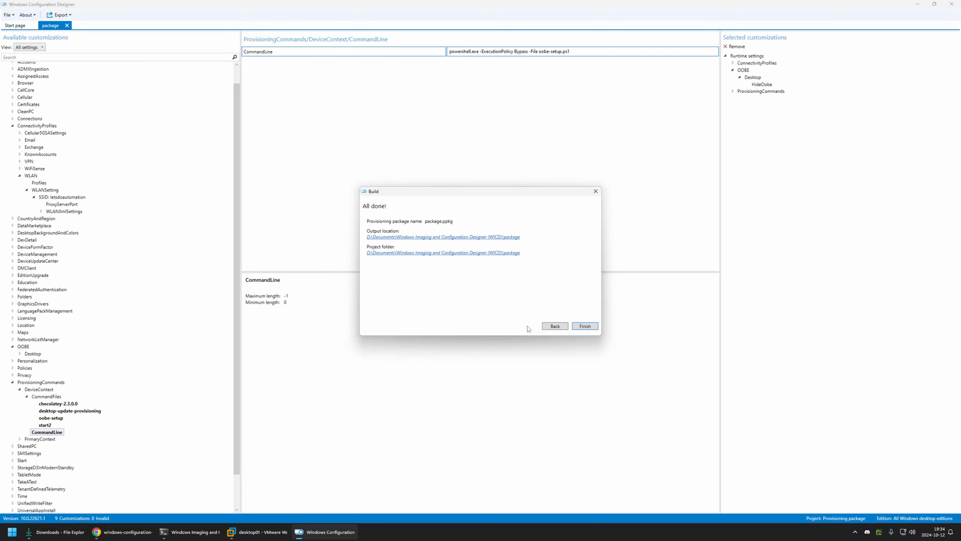
{"action": "left_click", "coordinate": [408, 237]}
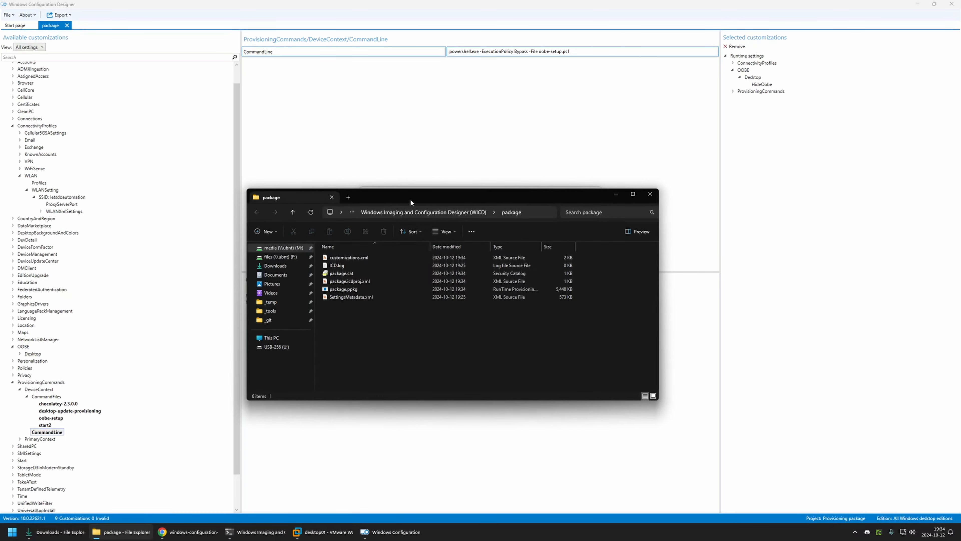
Step: Copy the exported package.ppkg from the package folder to the root of the USB-256 (U:) drive
{"action": "left_click_drag", "start_coordinate": [410, 201], "coordinate": [399, 128]}
{"action": "left_click", "coordinate": [348, 216]}
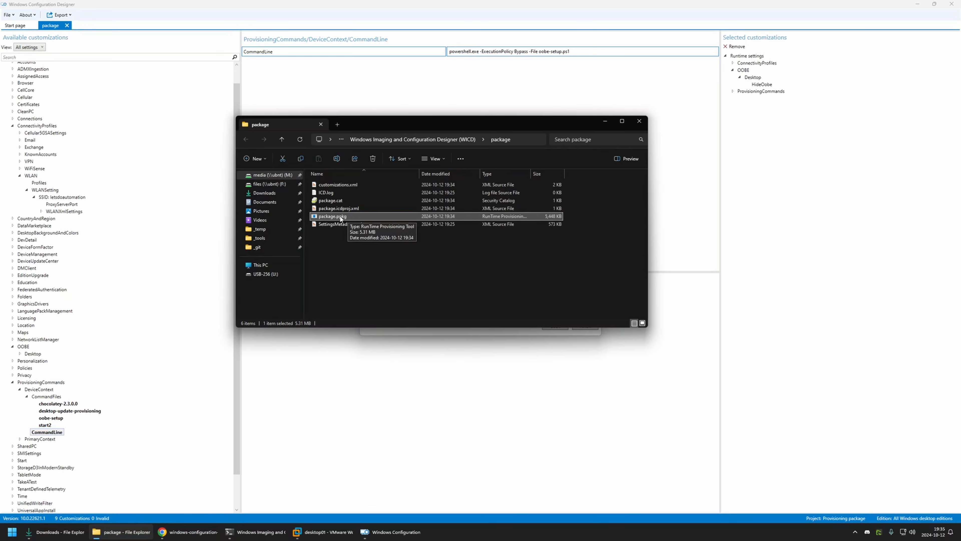
{"action": "right_click", "coordinate": [341, 217]}
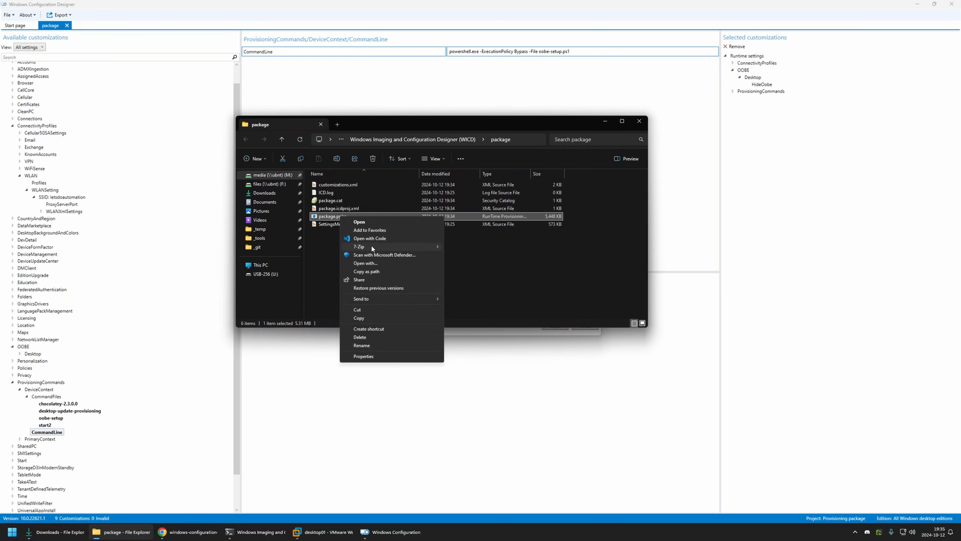
{"action": "left_click", "coordinate": [367, 318]}
{"action": "left_click", "coordinate": [273, 276]}
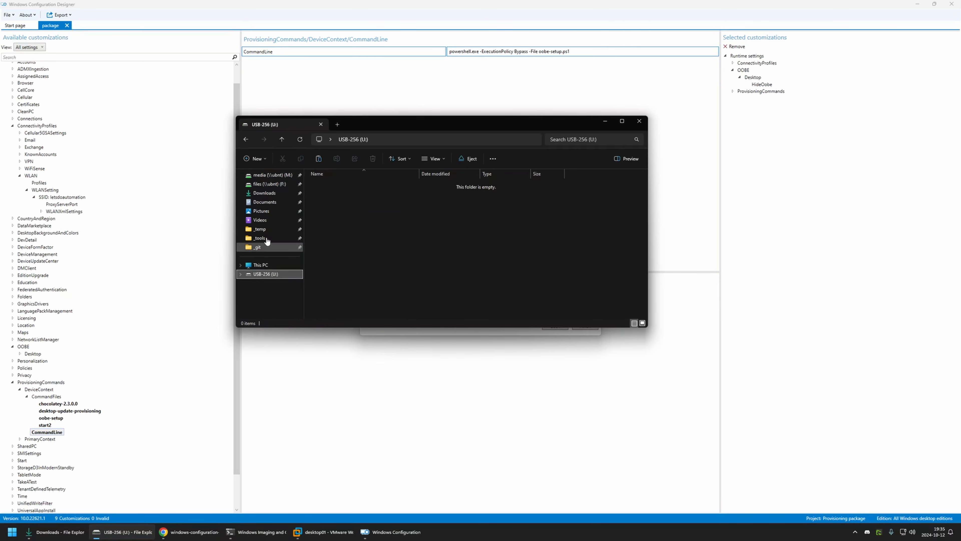
{"action": "right_click", "coordinate": [321, 187]}
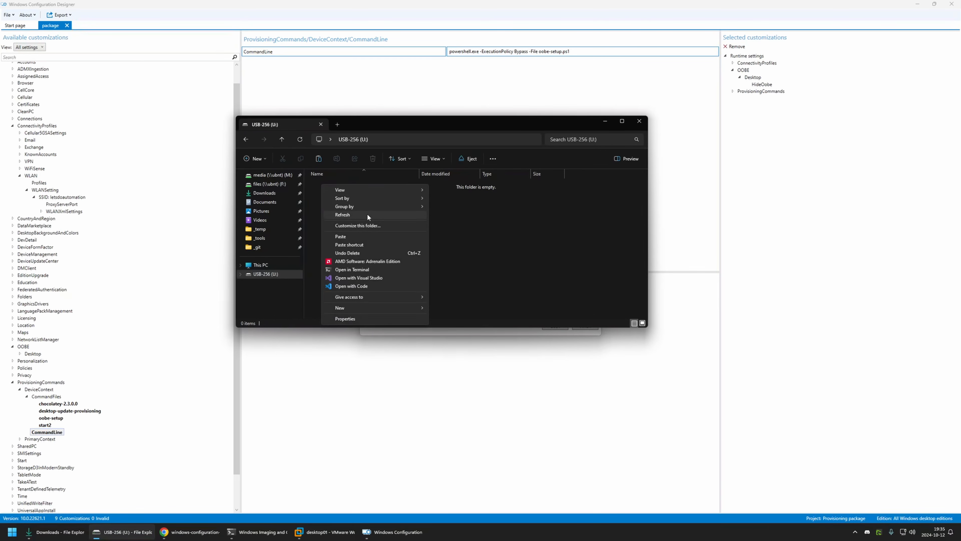
{"action": "left_click", "coordinate": [354, 235]}
{"action": "left_click", "coordinate": [324, 193]}
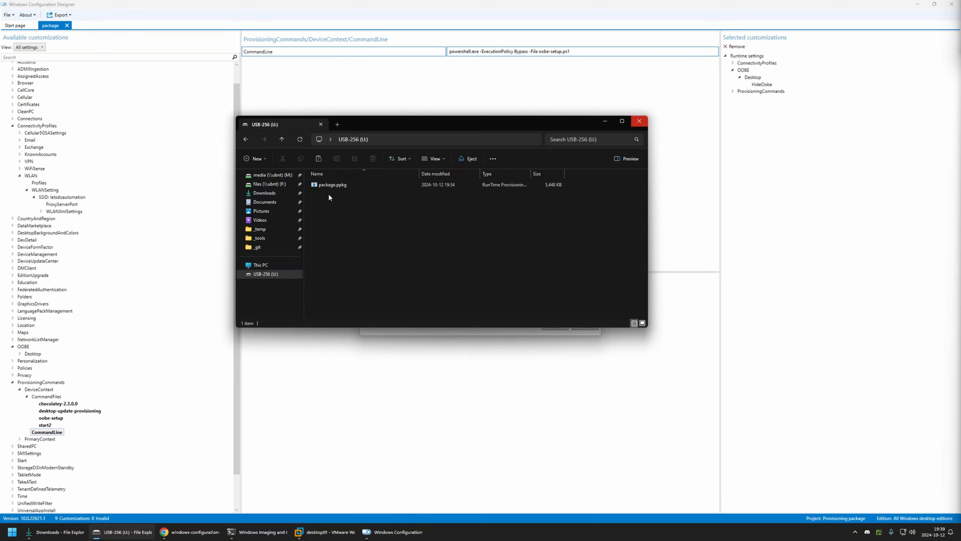
Step: Switch to VMware Workstation and connect the Silicon Motion Type-C USB device to the oobe04 virtual machine, disconnecting it from the host
{"action": "left_click", "coordinate": [326, 532]}
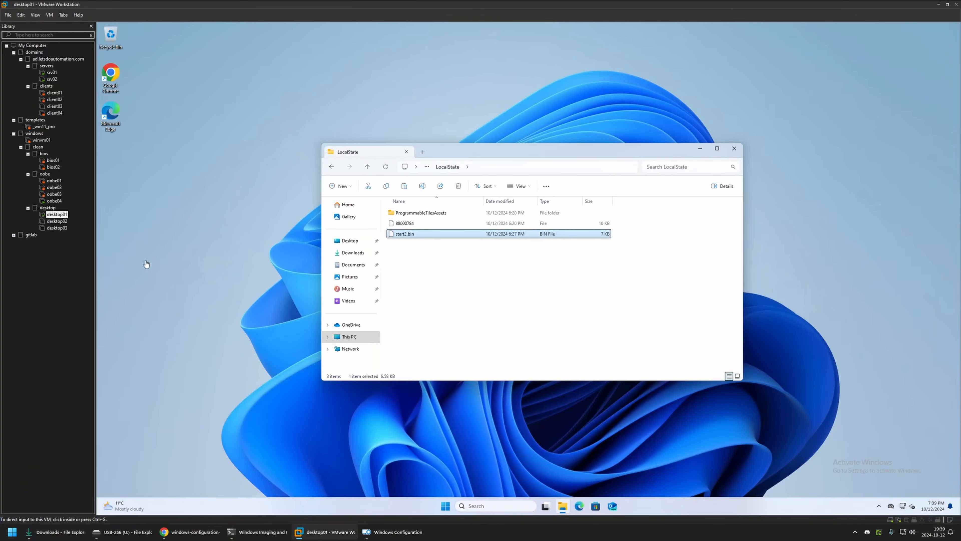
{"action": "left_click", "coordinate": [54, 200]}
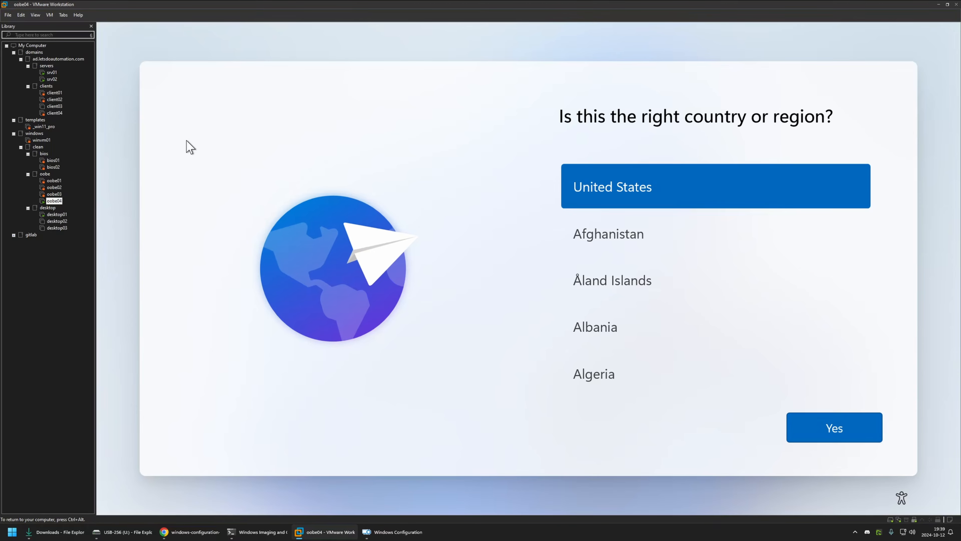
{"action": "left_click", "coordinate": [50, 15]}
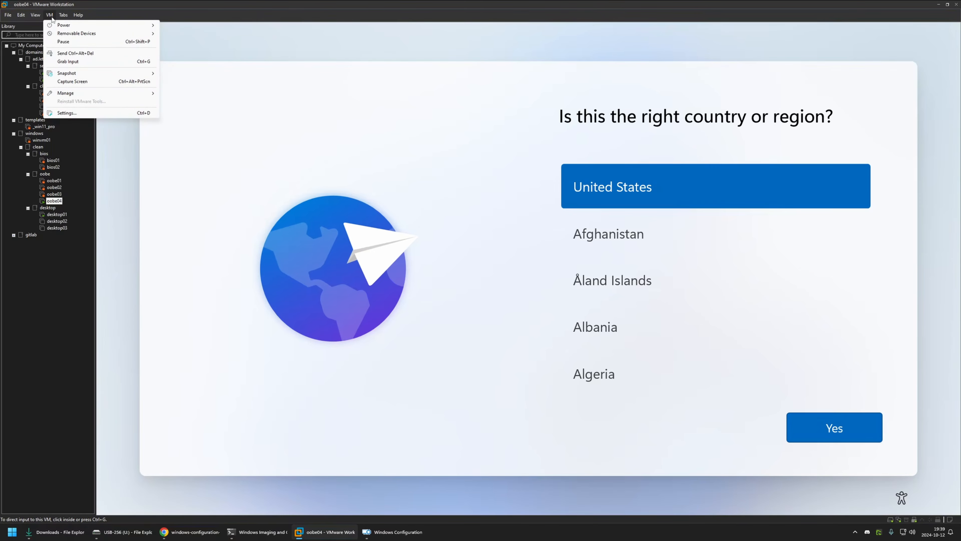
{"action": "mouse_move", "coordinate": [59, 34]}
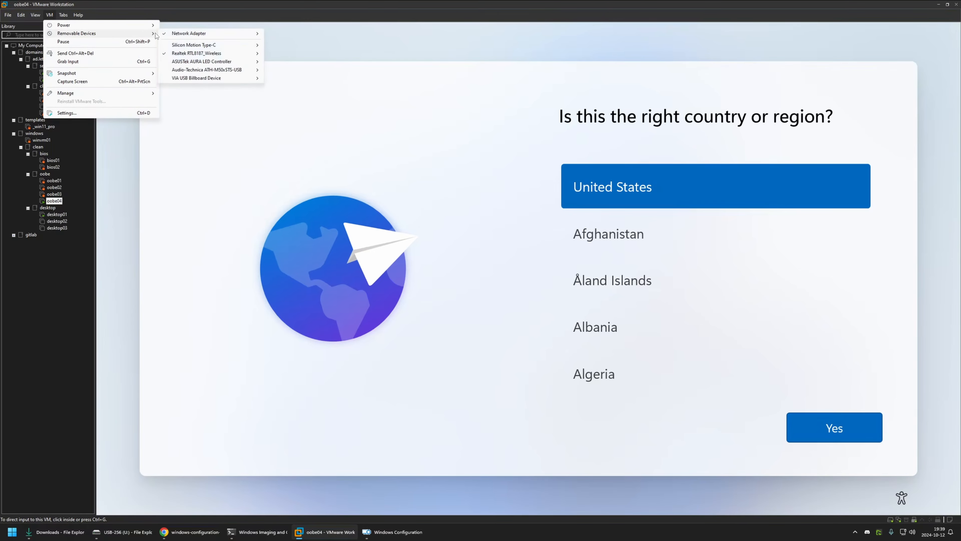
{"action": "mouse_move", "coordinate": [202, 46]}
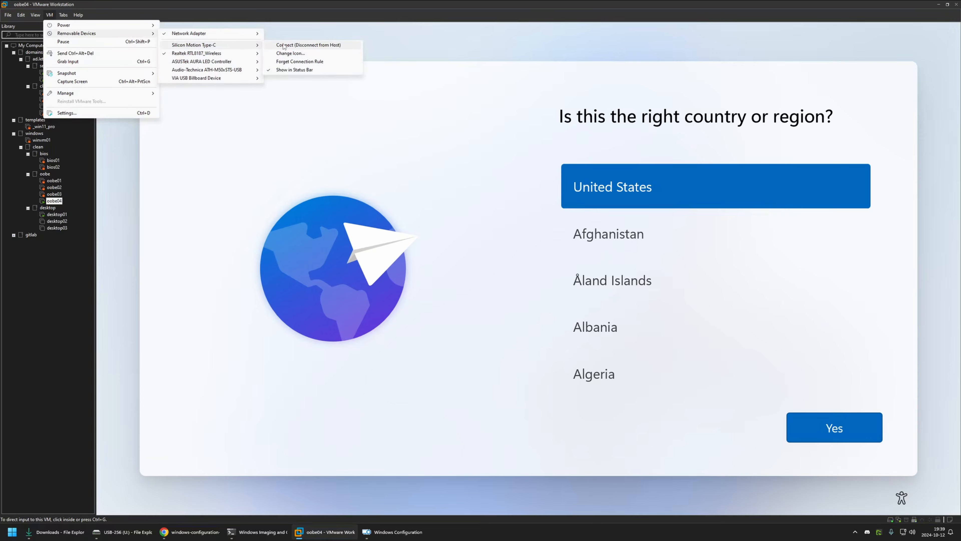
{"action": "left_click", "coordinate": [284, 45]}
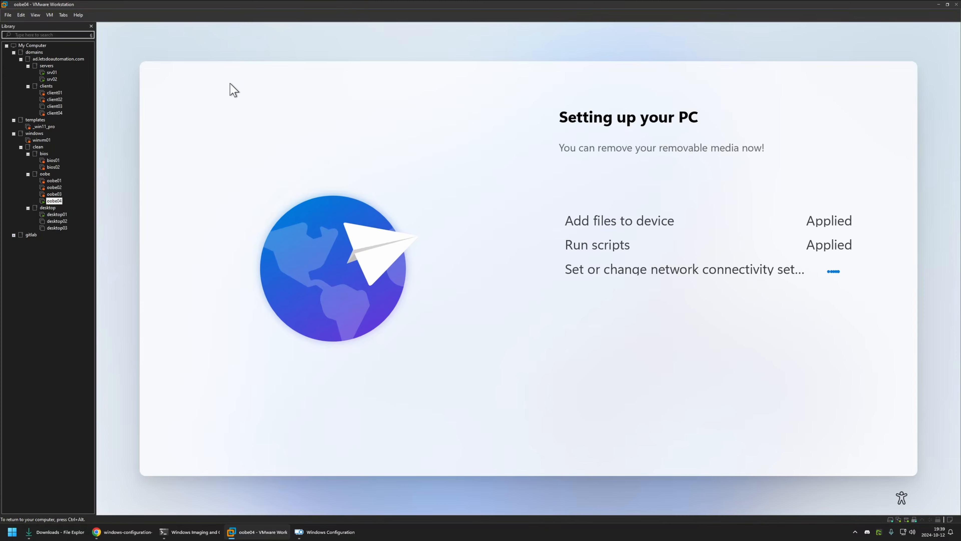
{"action": "key", "text": "ctrl+alt"}
{"action": "left_click", "coordinate": [49, 15]}
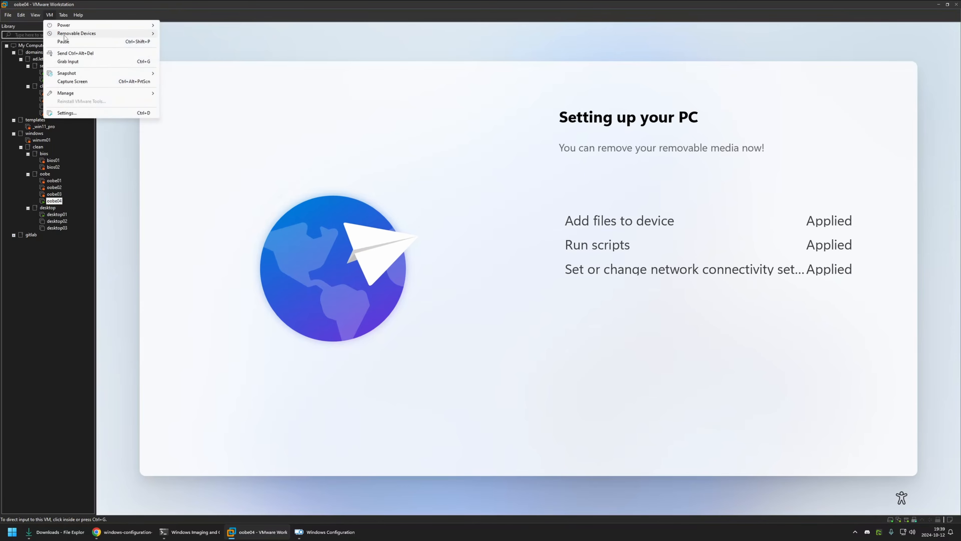
{"action": "mouse_move", "coordinate": [110, 33]}
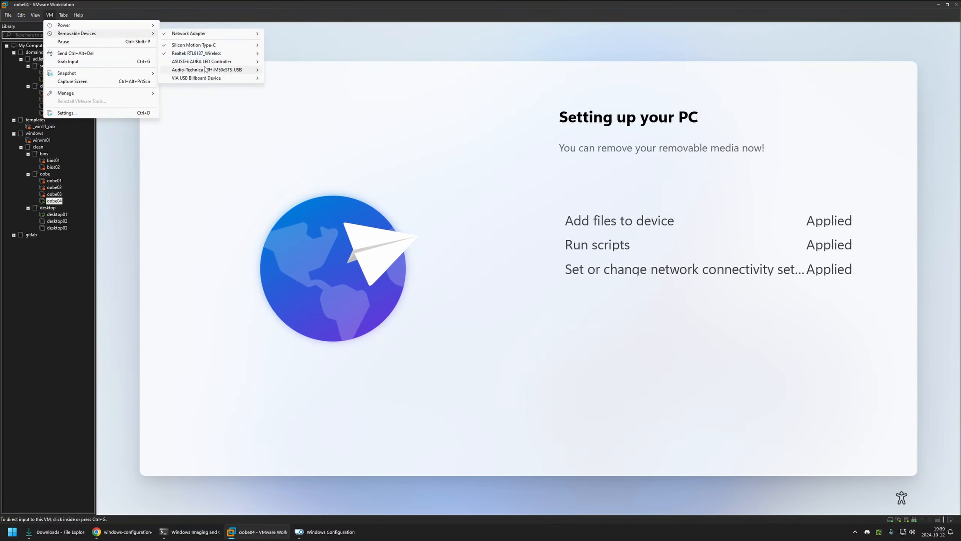
{"action": "left_click", "coordinate": [290, 3]}
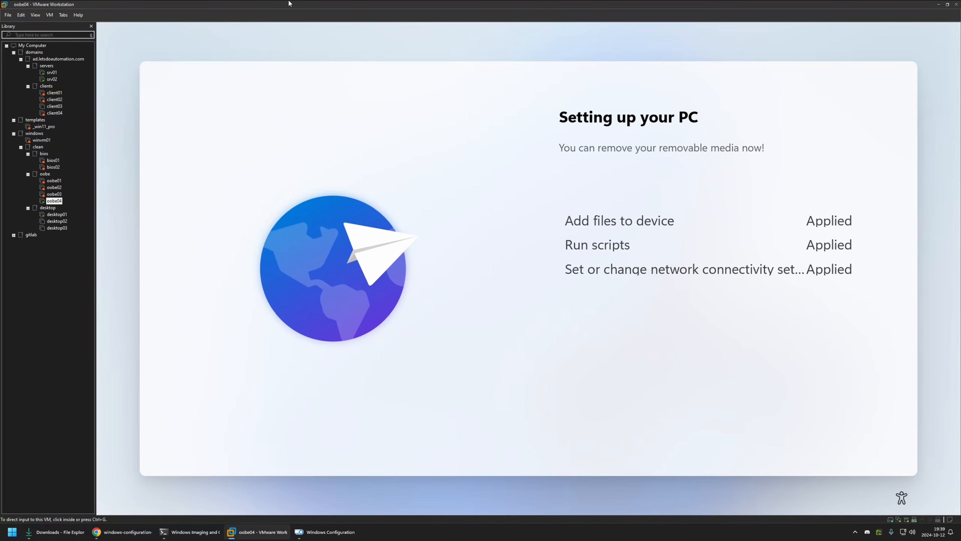
{"action": "left_click", "coordinate": [385, 130]}
{"action": "key", "text": "ctrl+alt"}
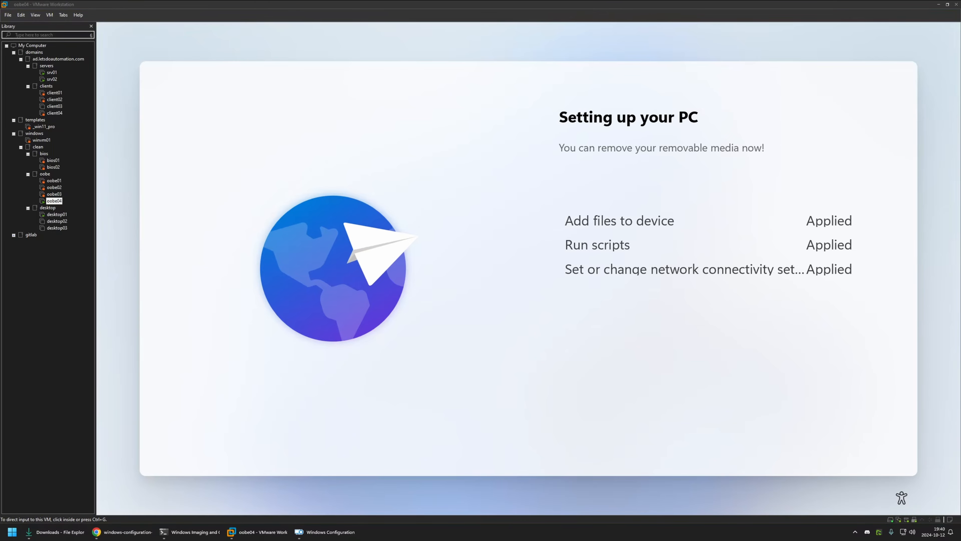
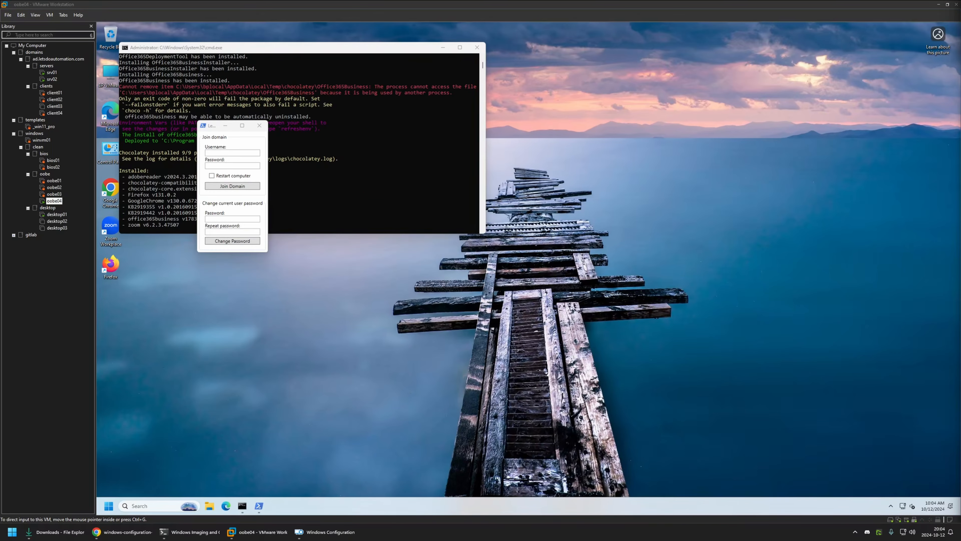
Step: Set a new password for the current local user in the oobe04 setup form, filling in the password and its repetition
{"action": "left_click", "coordinate": [483, 285]}
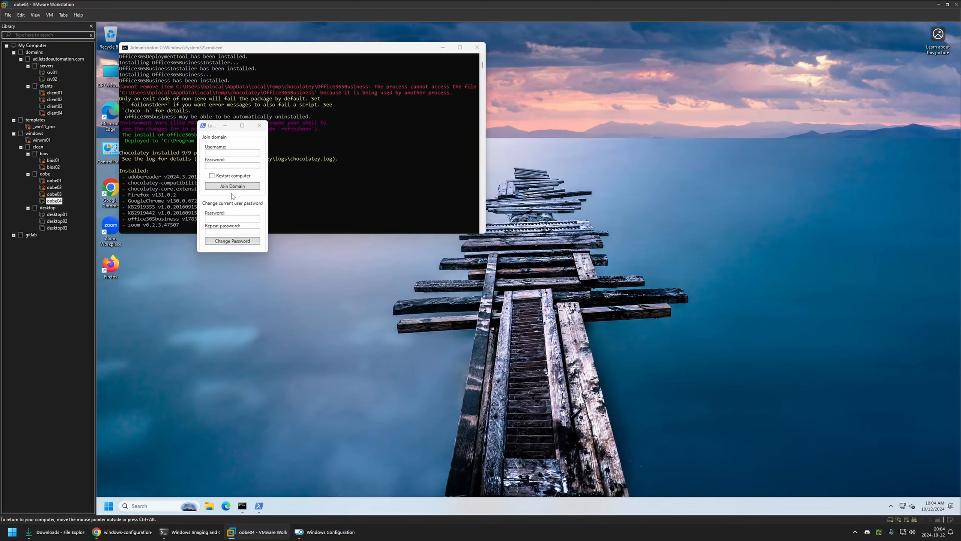
{"action": "left_click", "coordinate": [237, 219]}
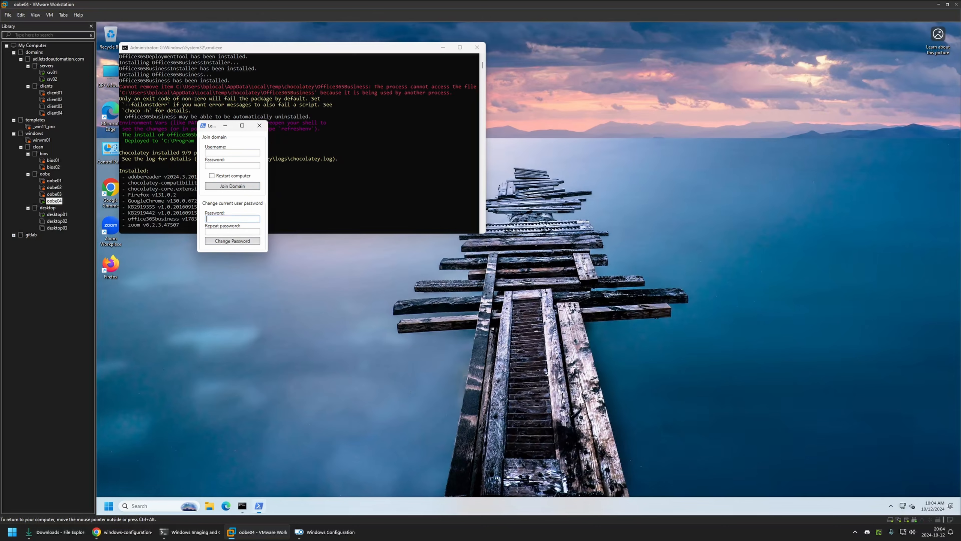
{"action": "type", "text": "**************"}
{"action": "left_click", "coordinate": [241, 243]}
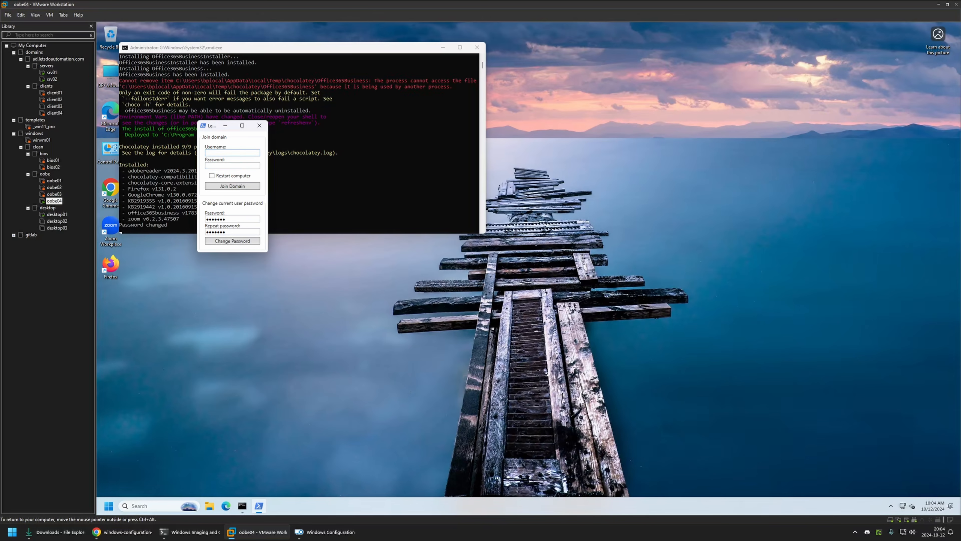
Step: Join oobe04 to the domain with the administrator's username and password, with the computer restart option enabled
{"action": "type", "text": "admin"}
{"action": "key", "text": "Tab"}
{"action": "type", "text": "•••••••"}
{"action": "left_click", "coordinate": [211, 176]}
{"action": "left_click", "coordinate": [233, 186]}
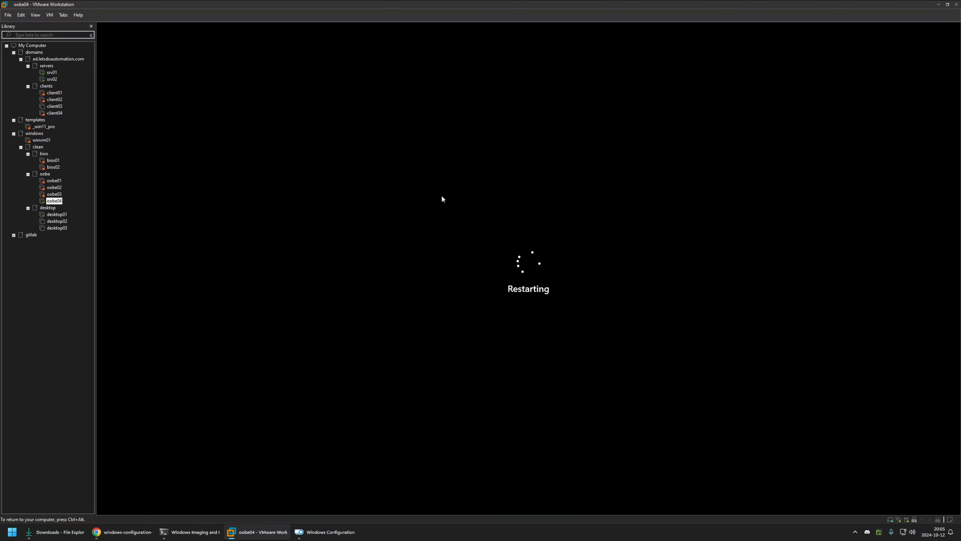
{"action": "key", "text": "ctrl+alt"}
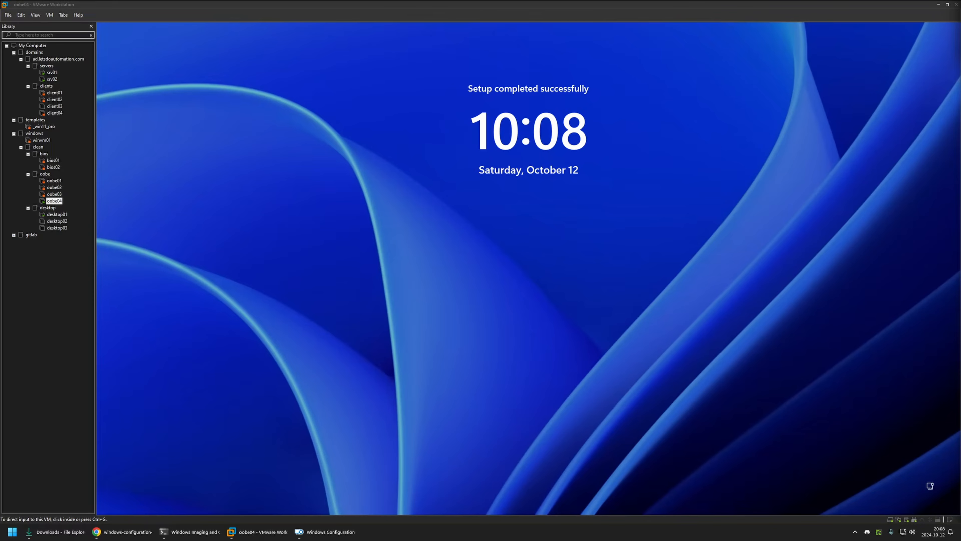
Step: Sign in to oobe04 as another user with the domain user's name and account password
{"action": "left_click", "coordinate": [616, 236]}
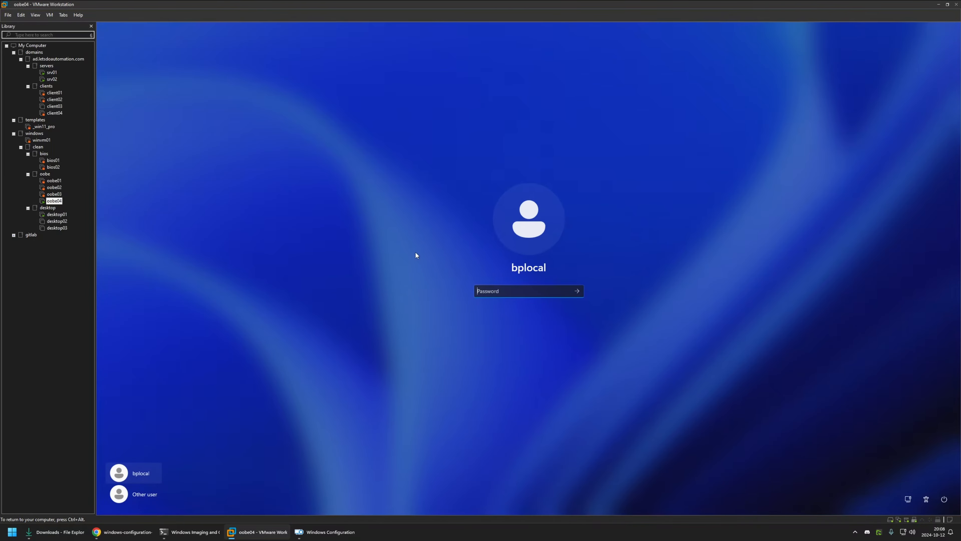
{"action": "left_click", "coordinate": [119, 488]}
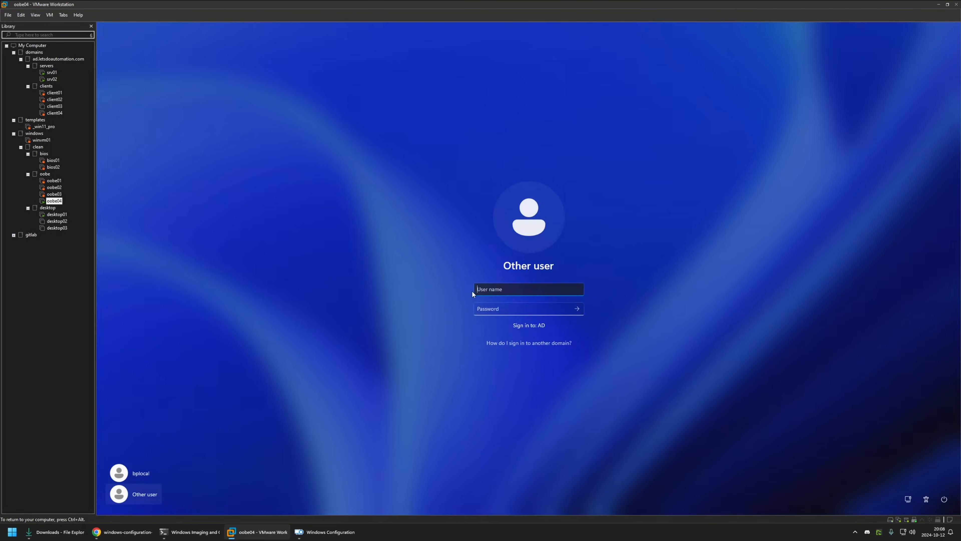
{"action": "type", "text": "john"}
{"action": "key", "text": "Tab"}
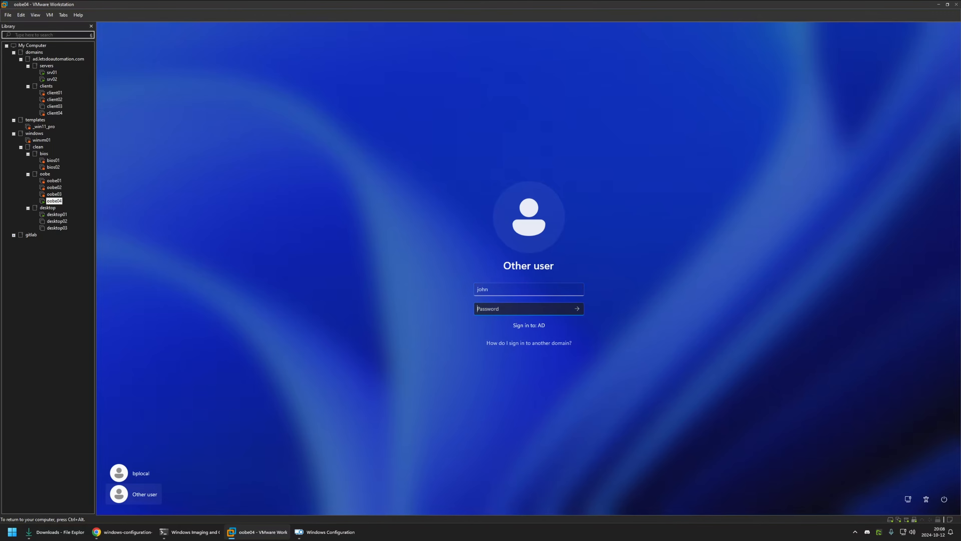
{"action": "type", "text": "••••••"}
{"action": "key", "text": "Return"}
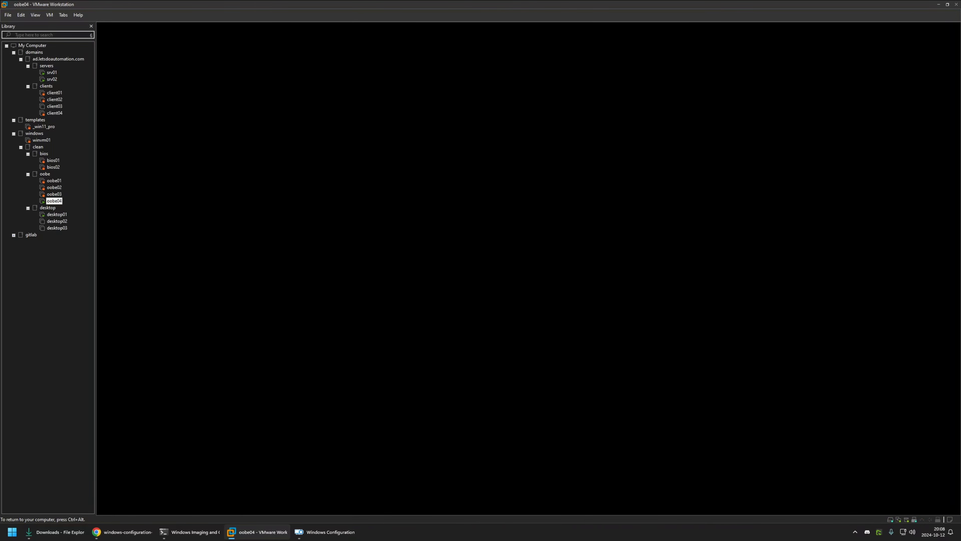
{"action": "key", "text": "ctrl+alt"}
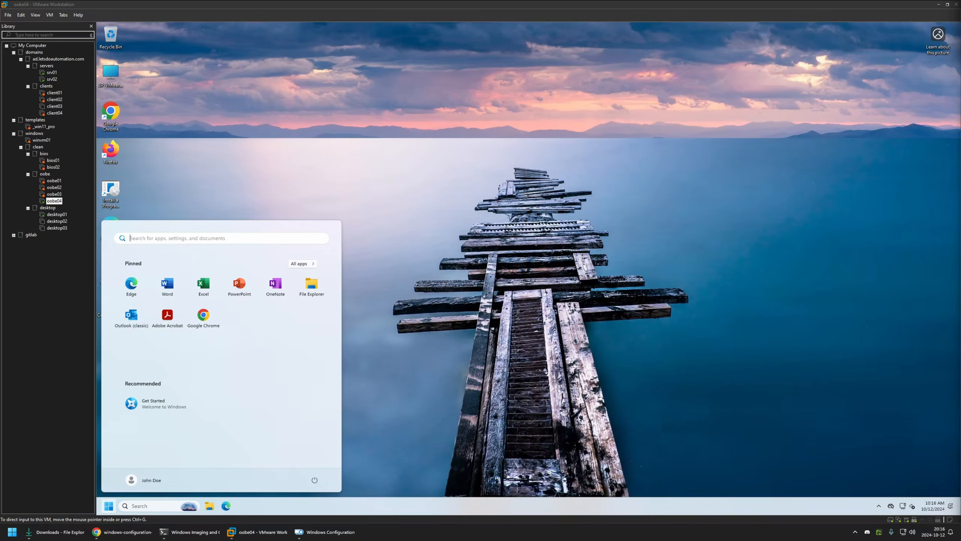
Step: Open the request image from the GitHub README in Chrome and compare its pinned apps with oobe04's Start menu in VMware
{"action": "left_click", "coordinate": [121, 532]}
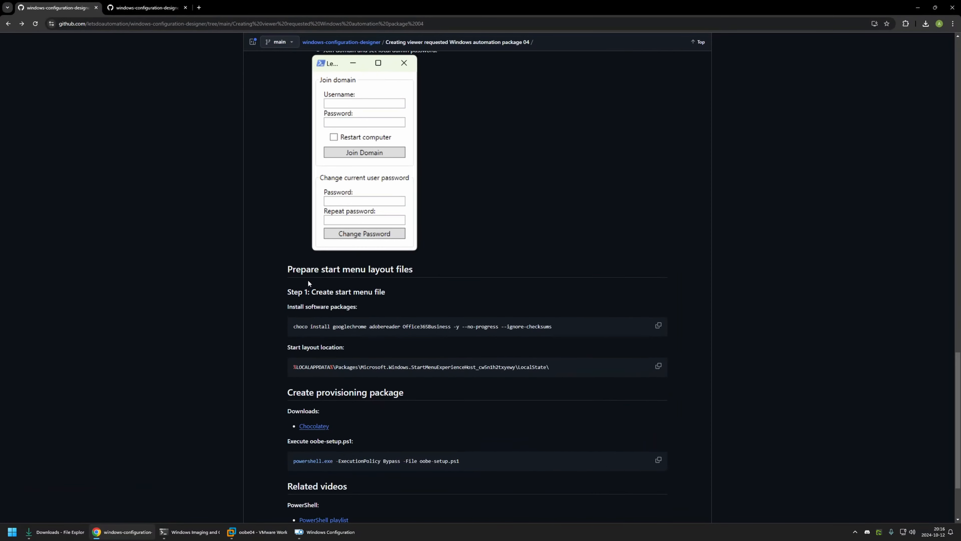
{"action": "scroll", "coordinate": [309, 280], "scroll_direction": "up", "scroll_amount": 15}
{"action": "left_click", "coordinate": [308, 284]}
{"action": "scroll", "coordinate": [367, 272], "scroll_direction": "down", "scroll_amount": 6}
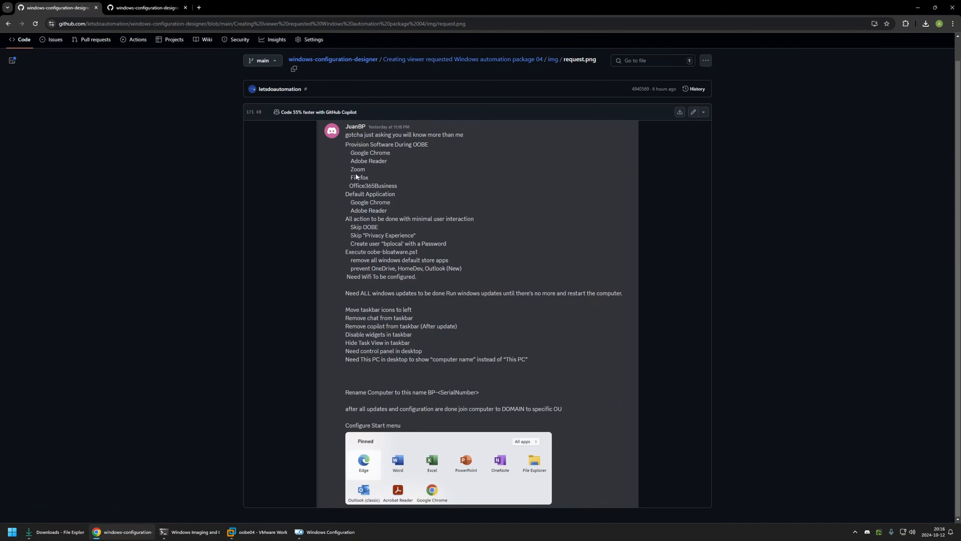
{"action": "left_click", "coordinate": [257, 531]}
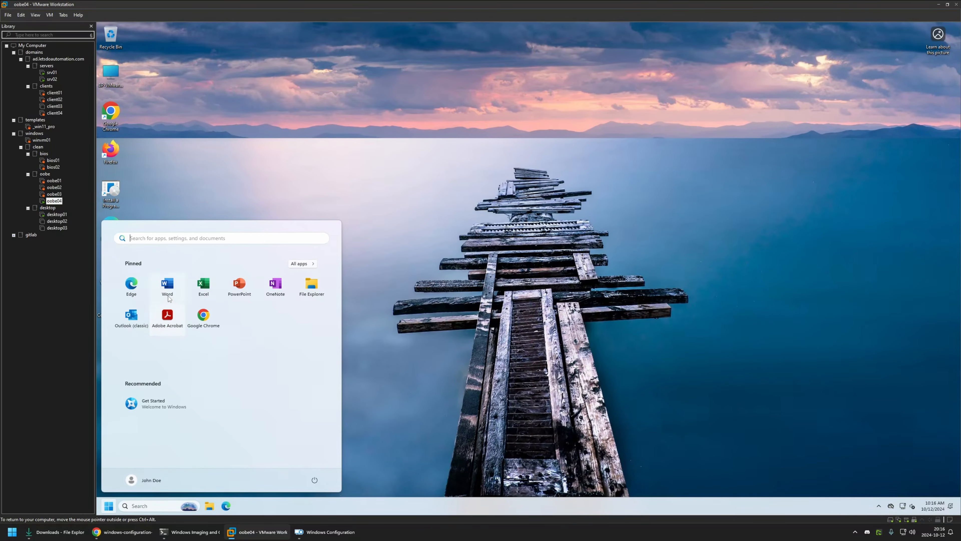
{"action": "left_click", "coordinate": [204, 178]}
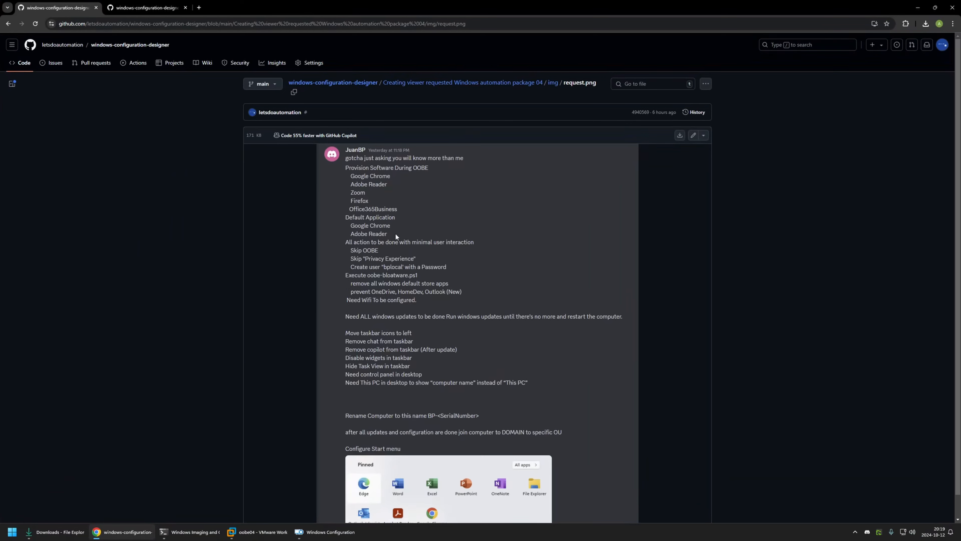
Step: Open the Default apps settings on oobe04 and examine the file associations for Adobe Acrobat and Google Chrome
{"action": "left_click", "coordinate": [258, 532]}
{"action": "left_click", "coordinate": [109, 505]}
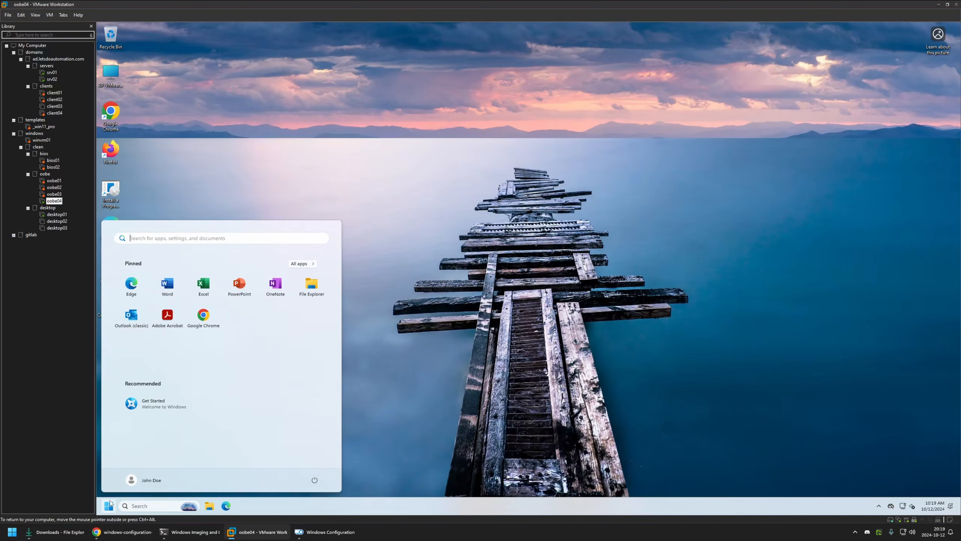
{"action": "type", "text": "default"}
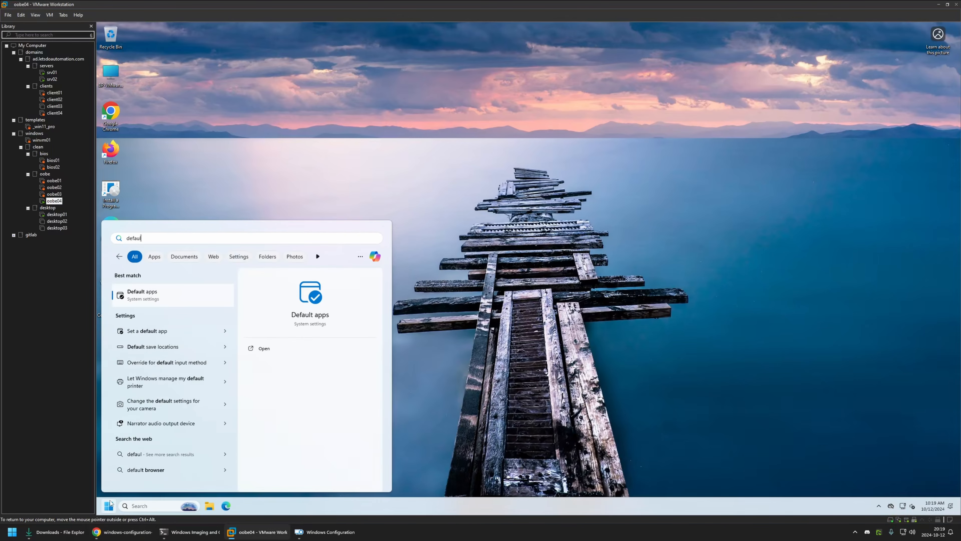
{"action": "key", "text": "Return"}
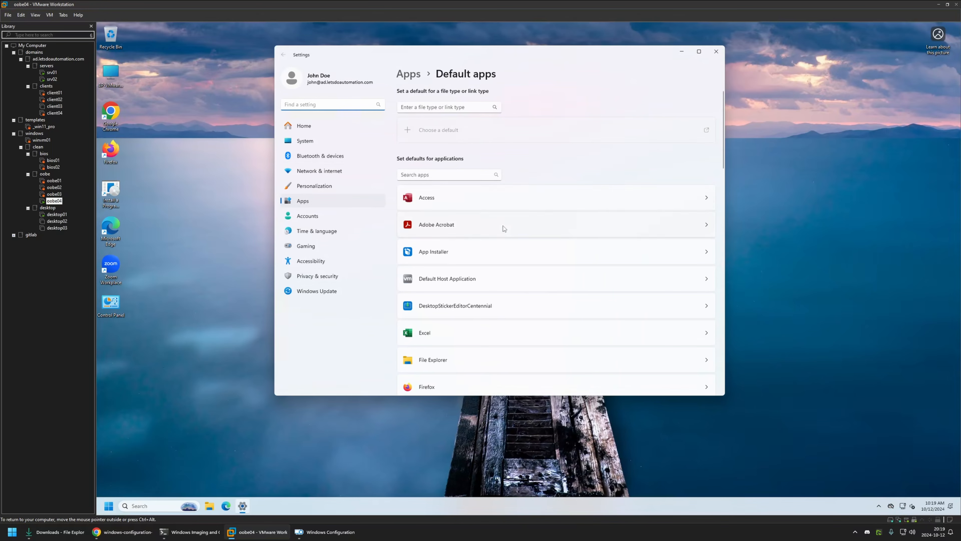
{"action": "left_click", "coordinate": [509, 224]}
{"action": "left_click", "coordinate": [457, 75]}
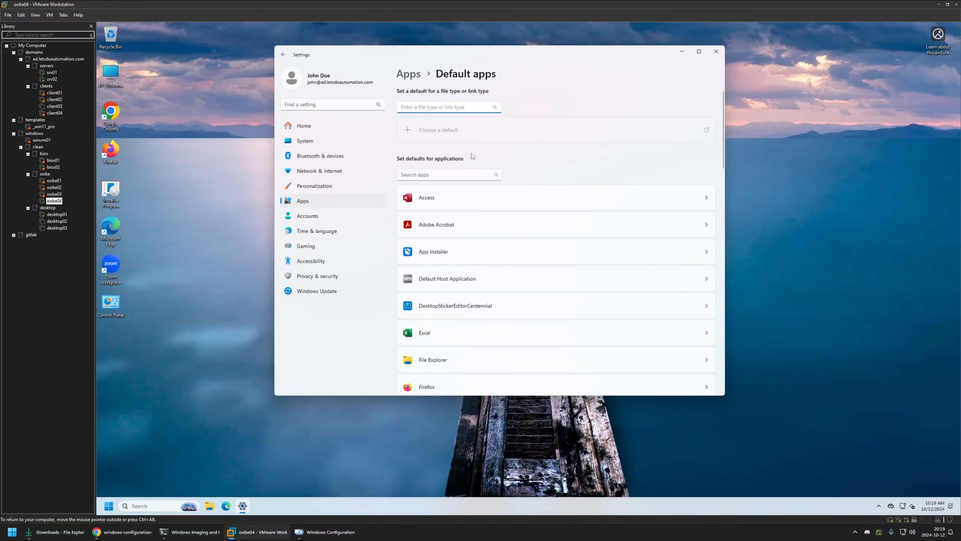
{"action": "scroll", "coordinate": [472, 153], "scroll_direction": "down", "scroll_amount": 5}
{"action": "left_click", "coordinate": [427, 300]}
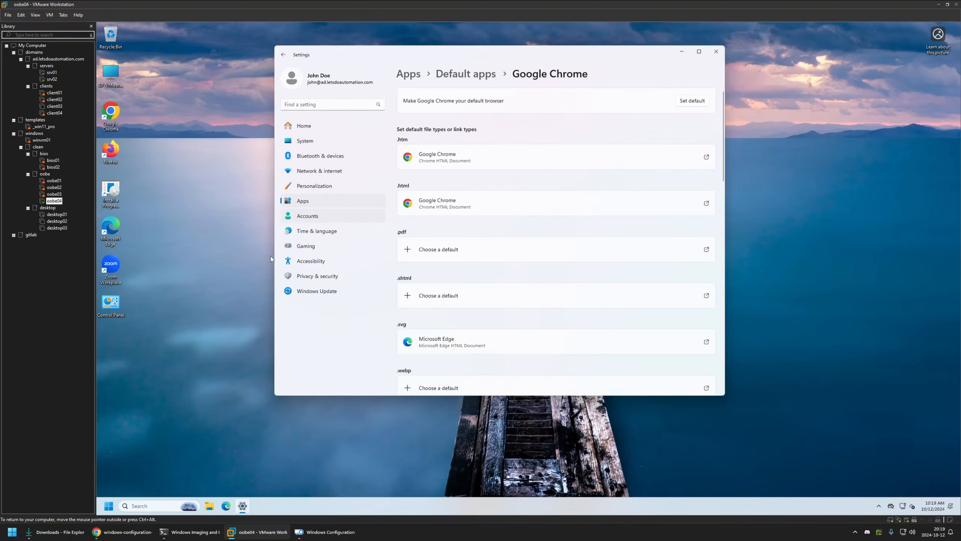
Step: Check the request's app removal items in Chrome, then review the full Installed apps list on oobe04
{"action": "left_click", "coordinate": [125, 532]}
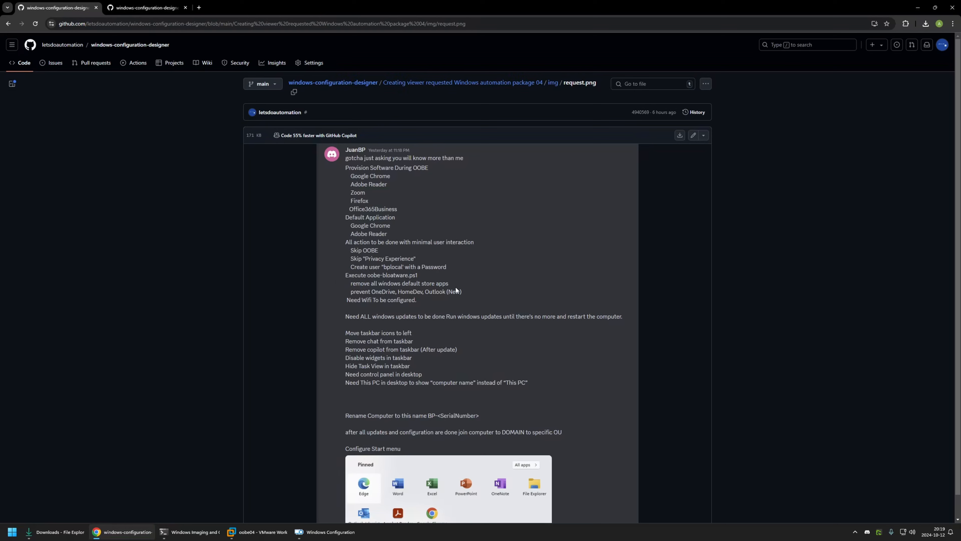
{"action": "left_click", "coordinate": [261, 532]}
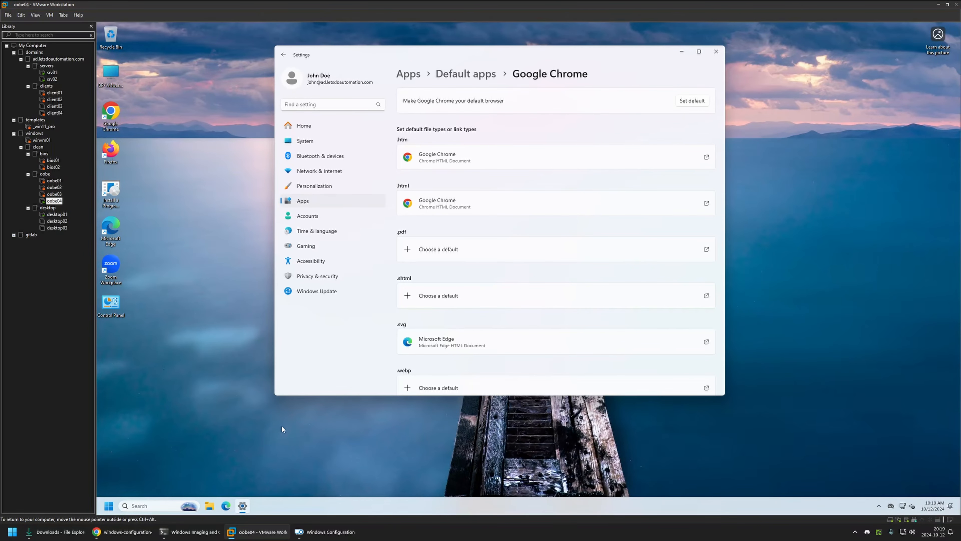
{"action": "left_click", "coordinate": [306, 200]}
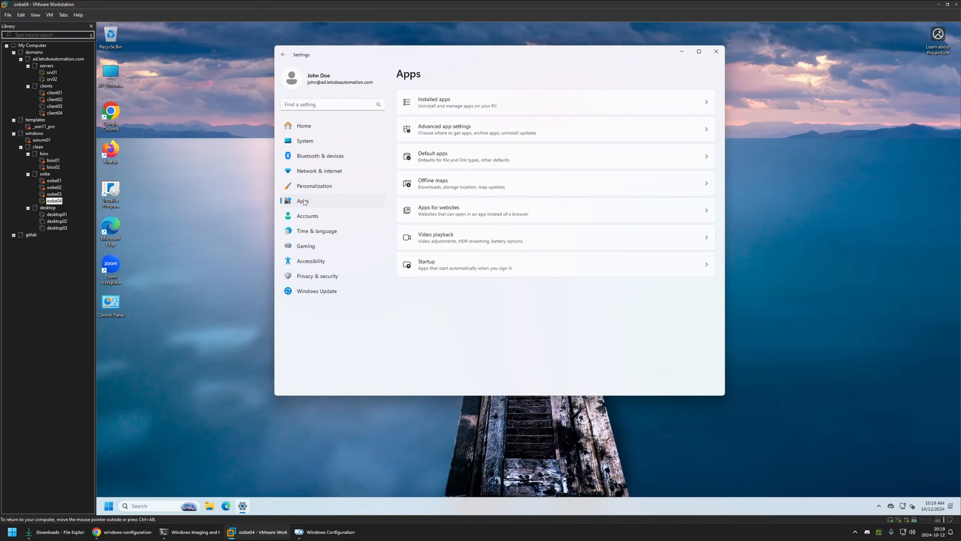
{"action": "left_click", "coordinate": [497, 103]}
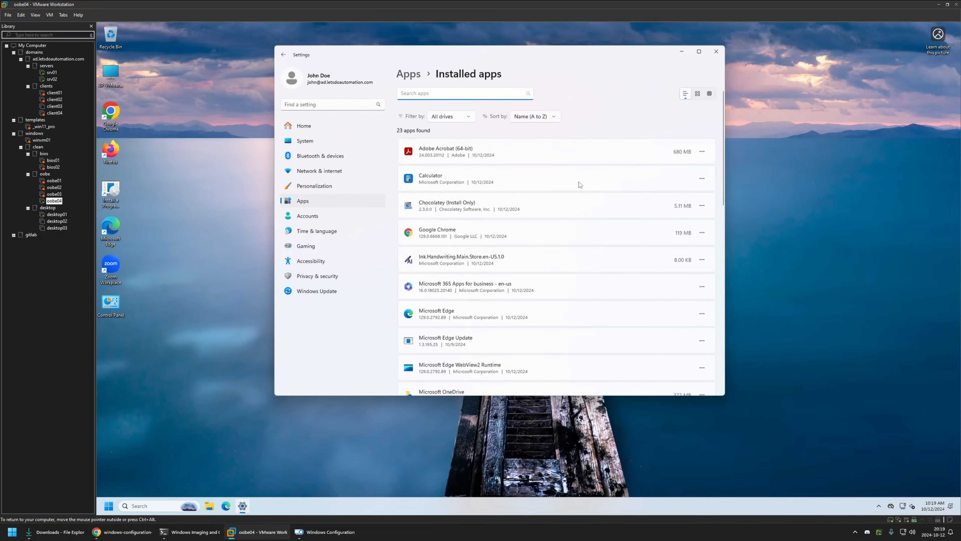
{"action": "scroll", "coordinate": [580, 185], "scroll_direction": "down", "scroll_amount": 7}
{"action": "scroll", "coordinate": [579, 185], "scroll_direction": "down", "scroll_amount": 4}
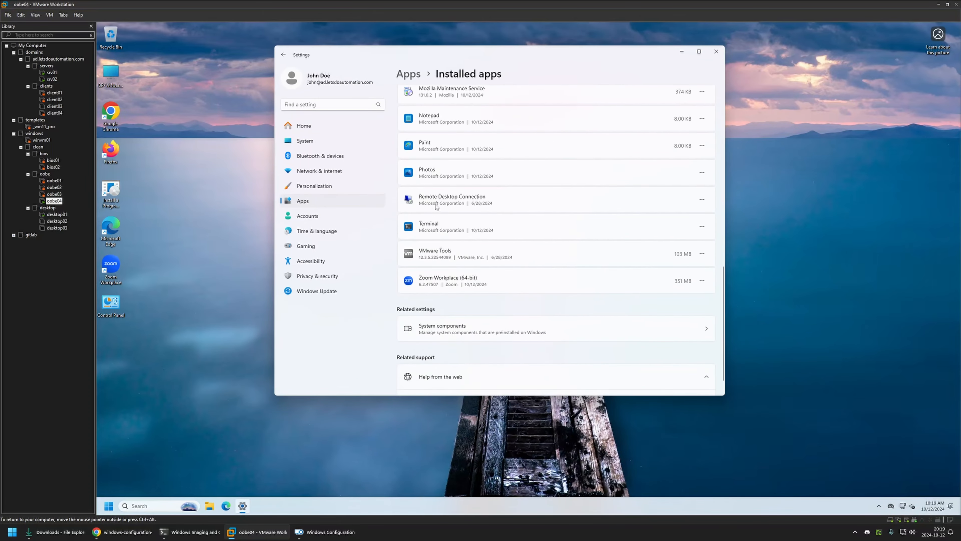
{"action": "scroll", "coordinate": [575, 218], "scroll_direction": "up", "scroll_amount": 4}
{"action": "scroll", "coordinate": [575, 219], "scroll_direction": "up", "scroll_amount": 5}
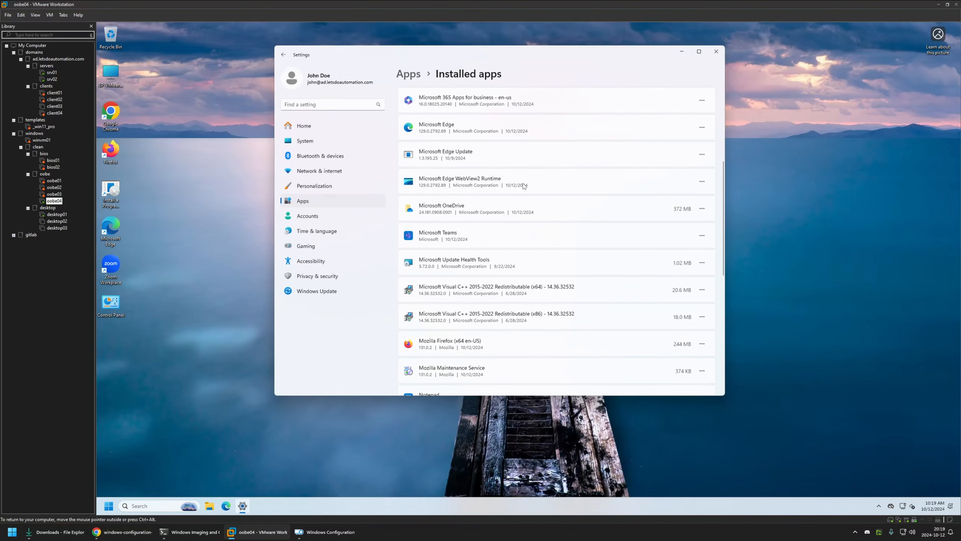
{"action": "scroll", "coordinate": [524, 166], "scroll_direction": "up", "scroll_amount": 2}
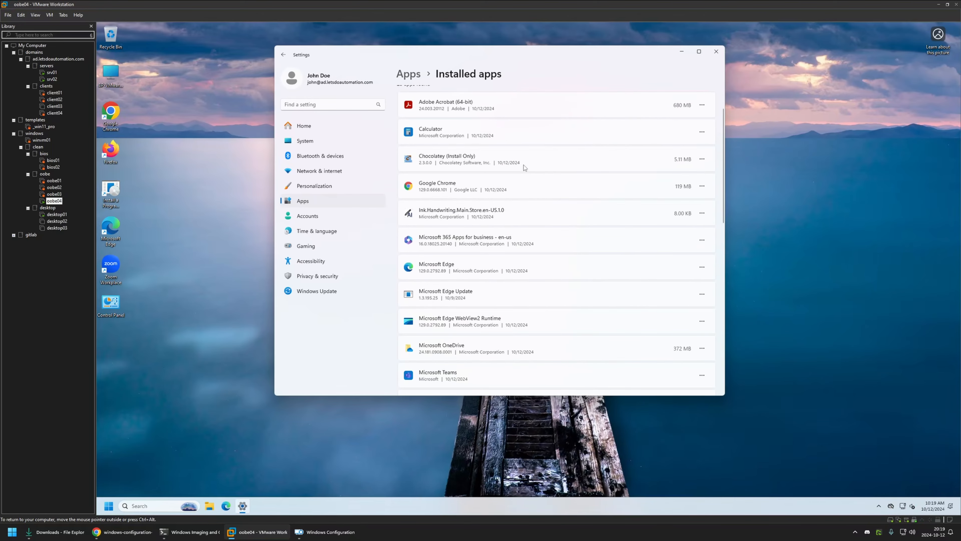
Step: Open oobe-setup.ps1 from the GitHub package 04 folder in a new tab and examine the store apps excluded from removal
{"action": "left_click", "coordinate": [122, 532]}
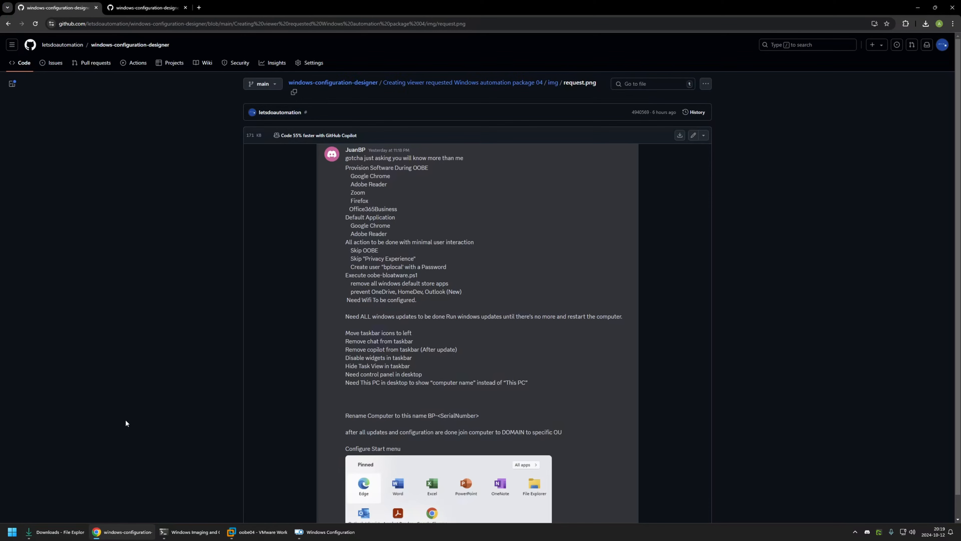
{"action": "key", "text": "alt+Left"}
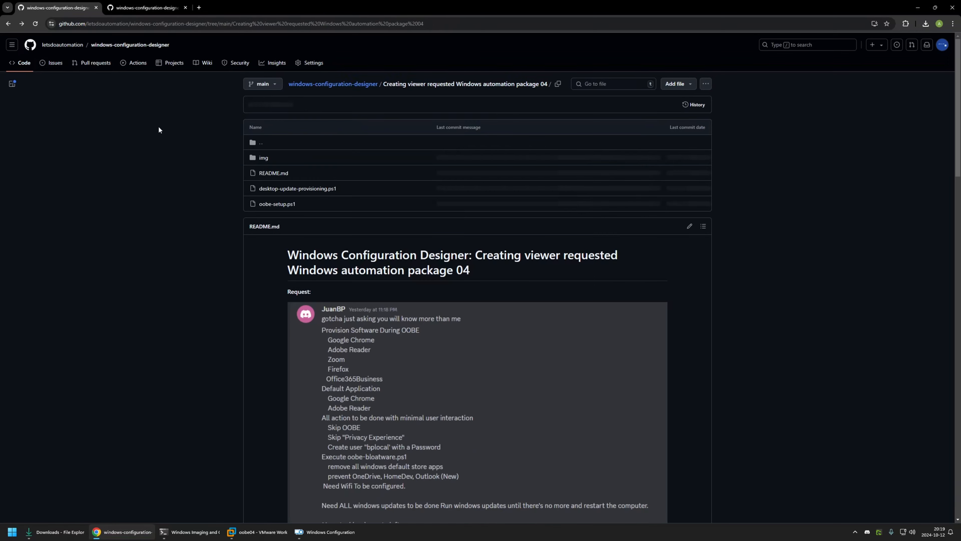
{"action": "right_click", "coordinate": [277, 207]}
{"action": "left_click", "coordinate": [276, 215]}
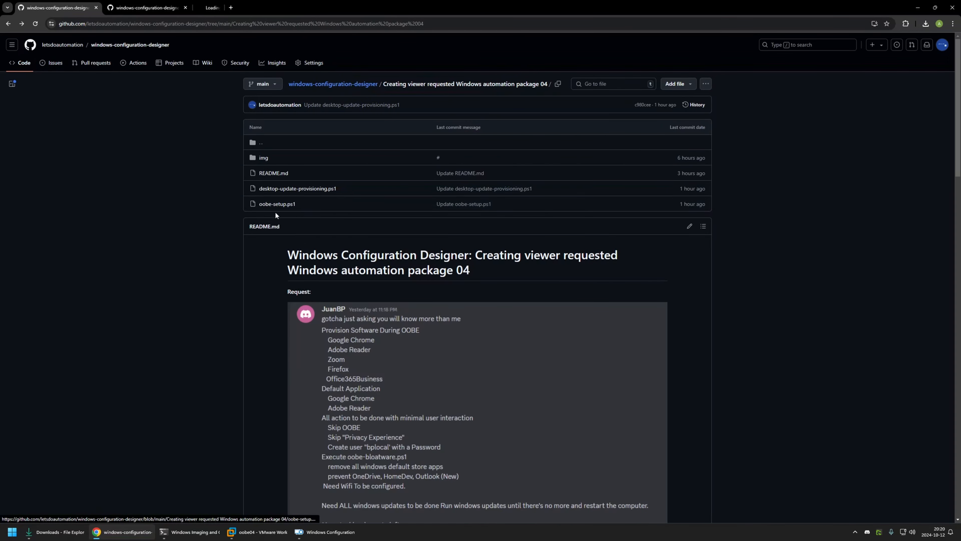
{"action": "left_click", "coordinate": [218, 7]}
{"action": "scroll", "coordinate": [321, 224], "scroll_direction": "down", "scroll_amount": 8}
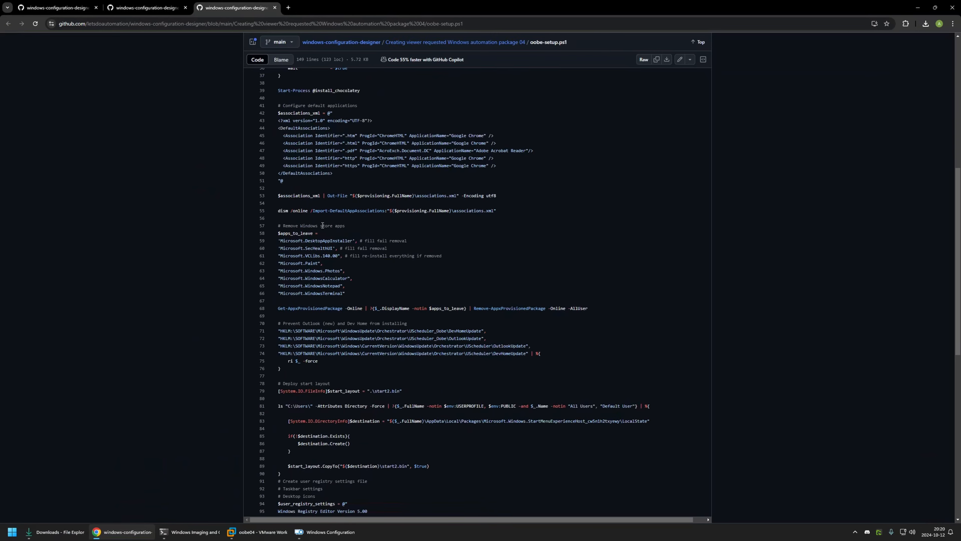
{"action": "left_click_drag", "start_coordinate": [359, 296], "coordinate": [275, 264]}
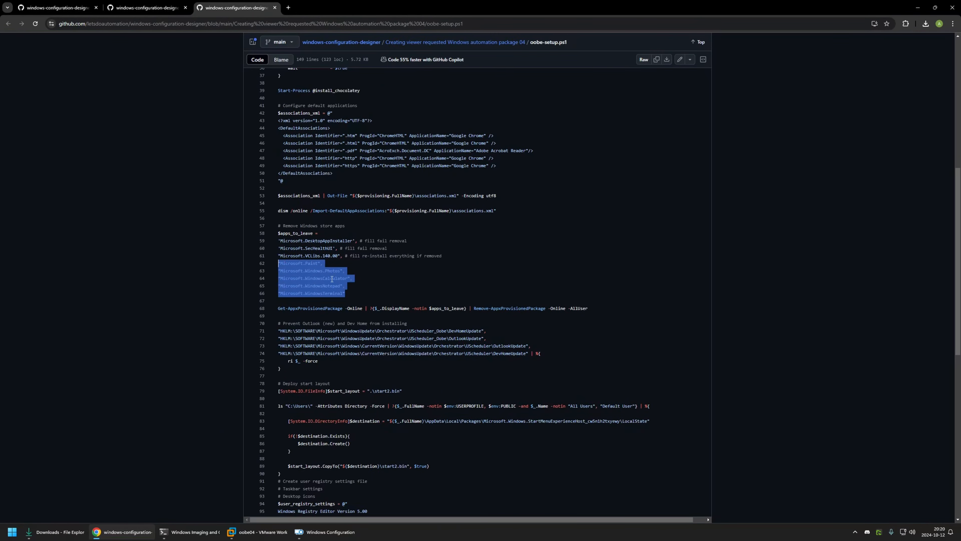
Step: Review oobe04's Installed apps list against the script's kept apps, and return to the request in the GitHub README
{"action": "left_click", "coordinate": [65, 4]}
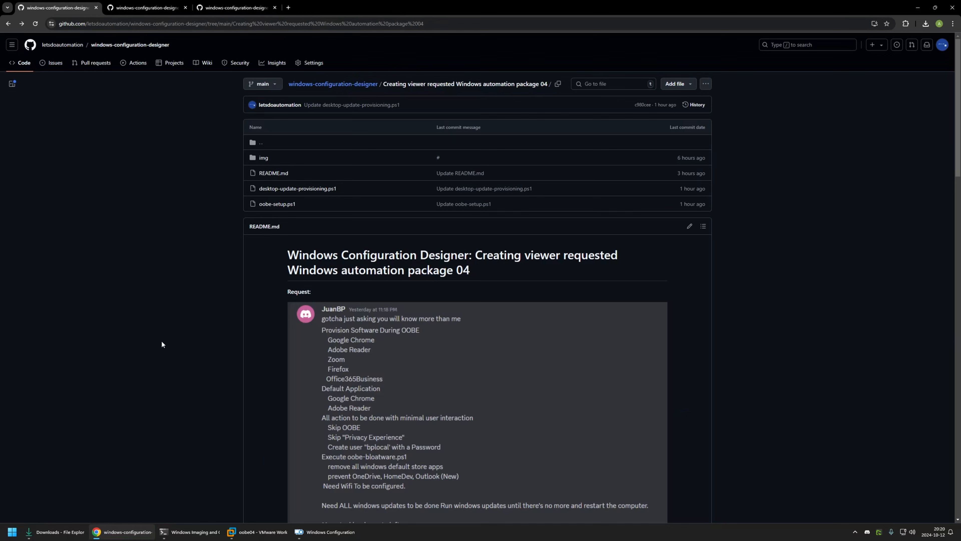
{"action": "left_click", "coordinate": [257, 532]}
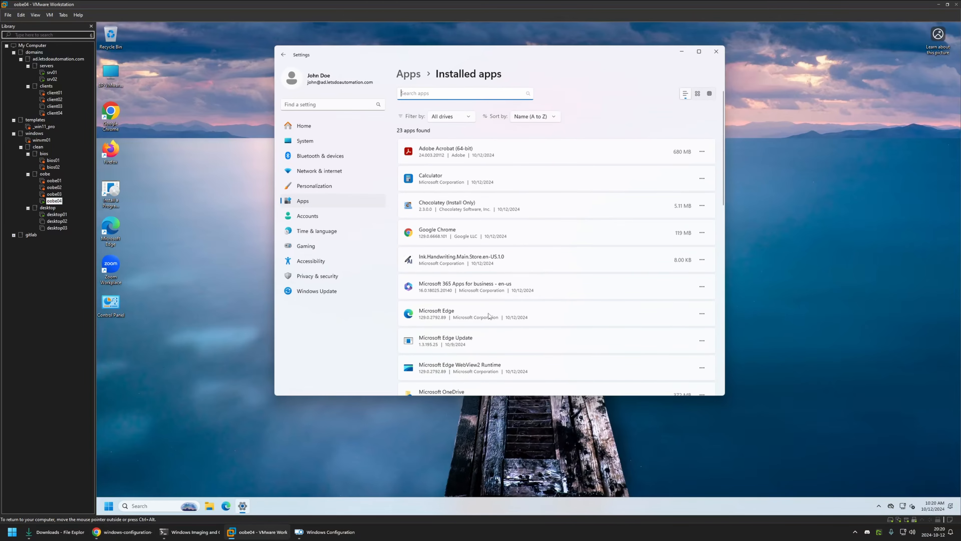
{"action": "scroll", "coordinate": [512, 197], "scroll_direction": "down", "scroll_amount": 10}
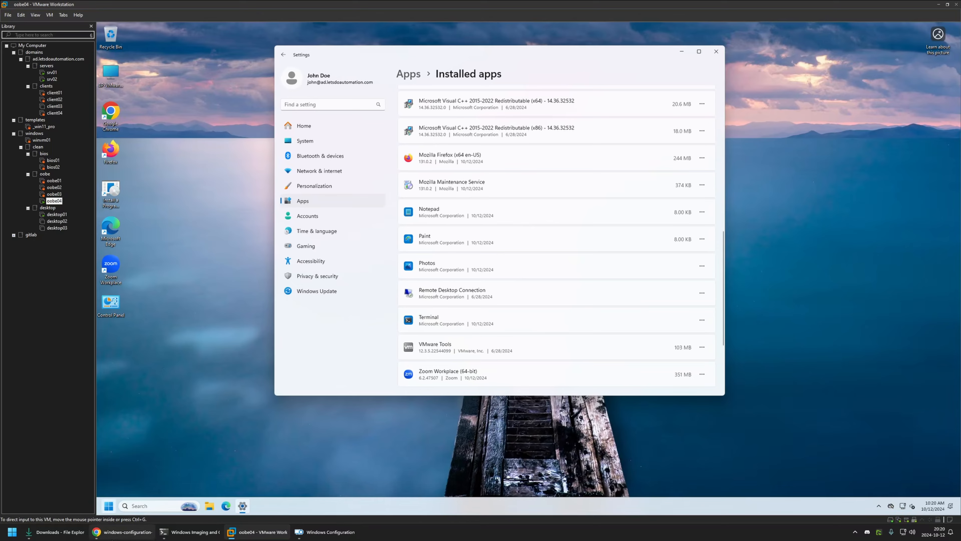
{"action": "left_click", "coordinate": [122, 532]}
{"action": "scroll", "coordinate": [249, 331], "scroll_direction": "down", "scroll_amount": 3}
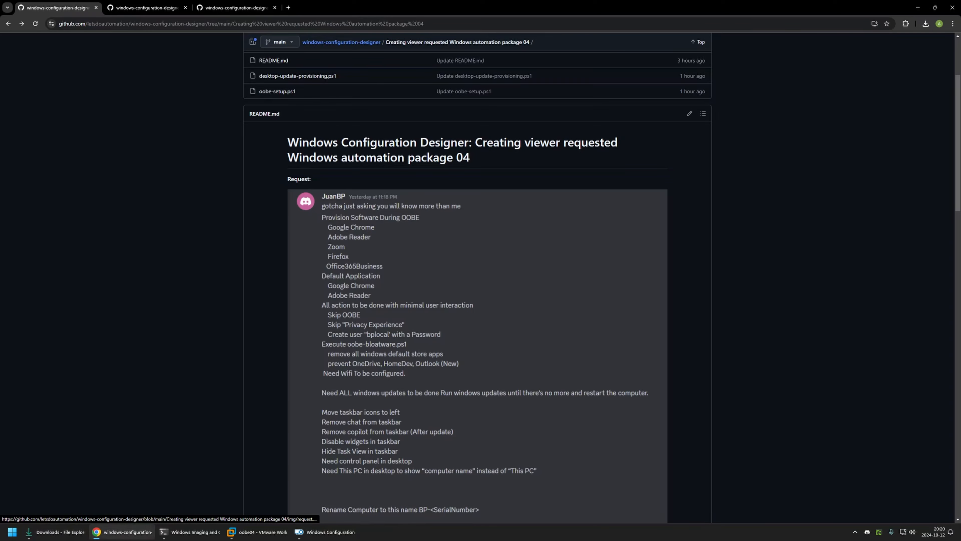
Step: Scan the rest of the Installed apps list on oobe04, then open the System components page to examine the preinstalled components
{"action": "key", "text": "alt+Tab"}
{"action": "scroll", "coordinate": [468, 260], "scroll_direction": "up", "scroll_amount": 3}
{"action": "scroll", "coordinate": [469, 261], "scroll_direction": "up", "scroll_amount": 5}
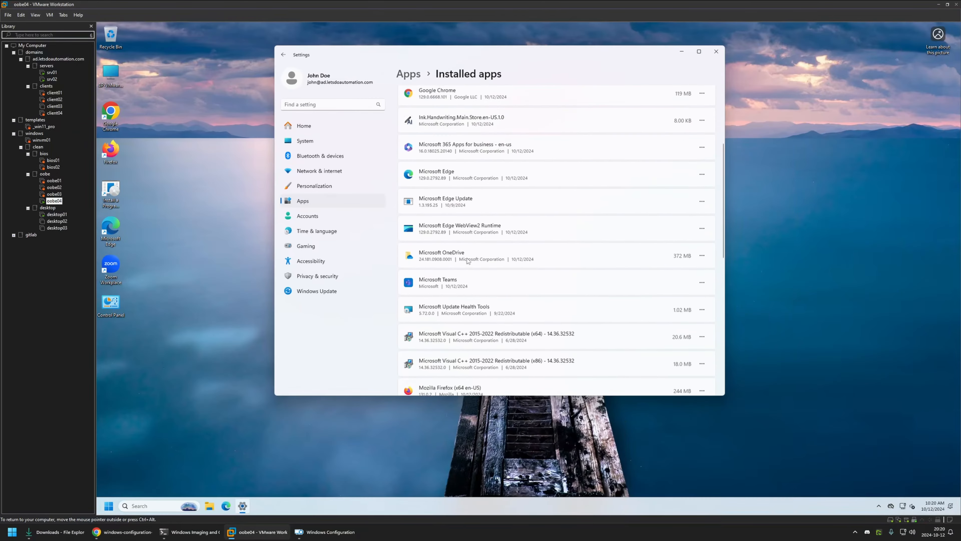
{"action": "scroll", "coordinate": [468, 261], "scroll_direction": "down", "scroll_amount": 8}
{"action": "scroll", "coordinate": [468, 260], "scroll_direction": "down", "scroll_amount": 3}
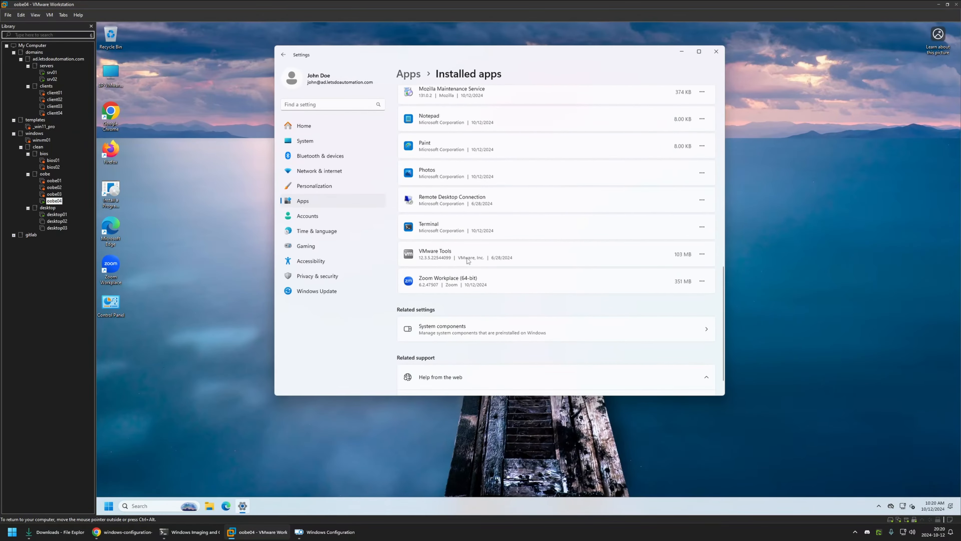
{"action": "left_click", "coordinate": [507, 328]}
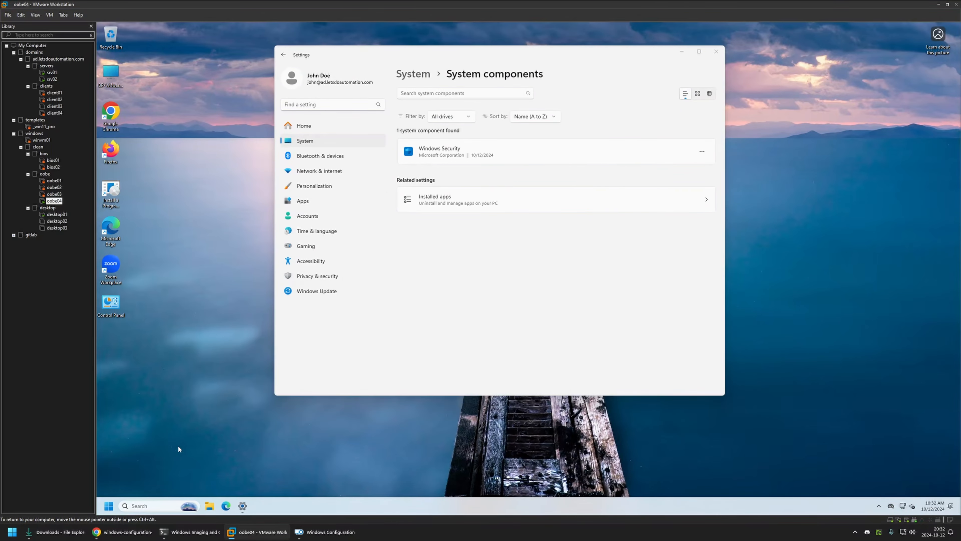
Step: Check the request's Wi-Fi requirement in Chrome, then connect oobe04 to the letsdoautomation wireless network
{"action": "left_click", "coordinate": [122, 532]}
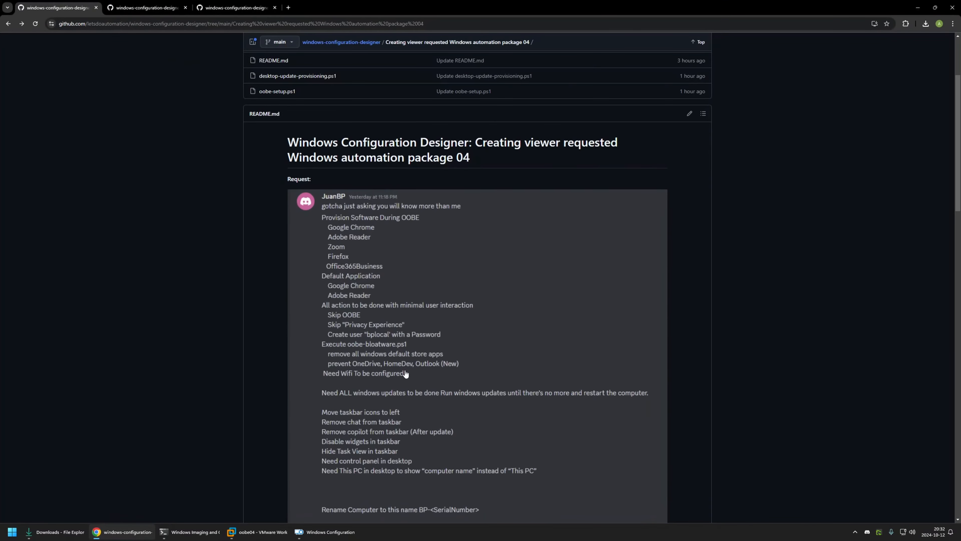
{"action": "left_click", "coordinate": [258, 532]}
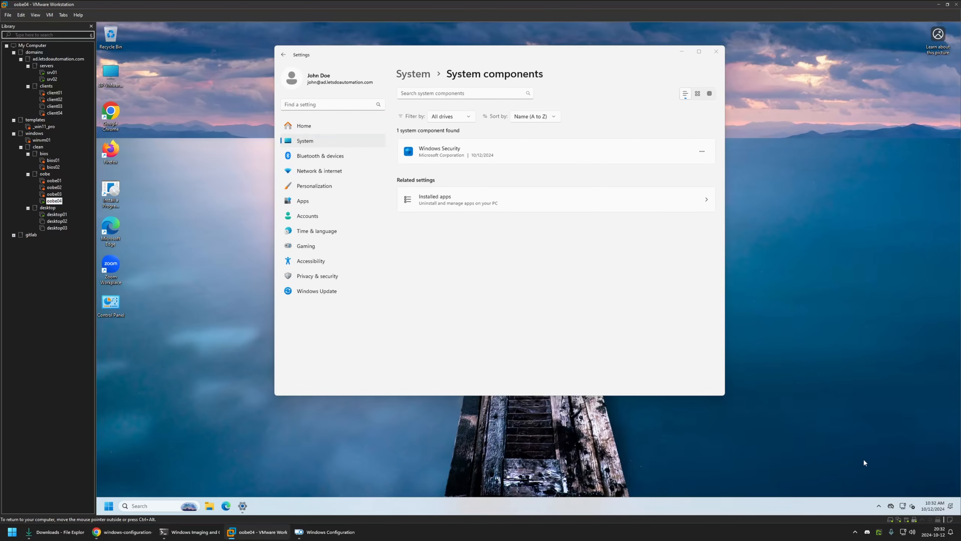
{"action": "left_click", "coordinate": [903, 505]}
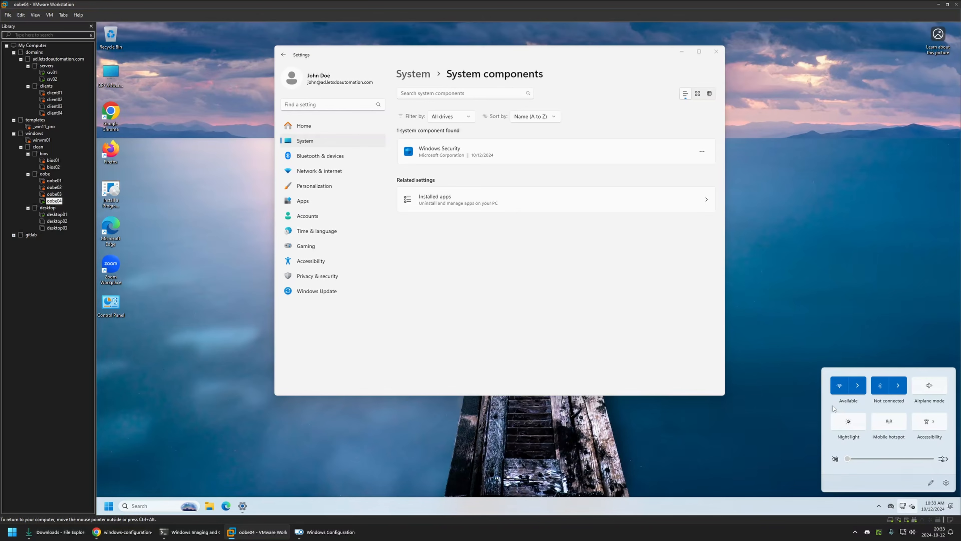
{"action": "left_click", "coordinate": [857, 385]}
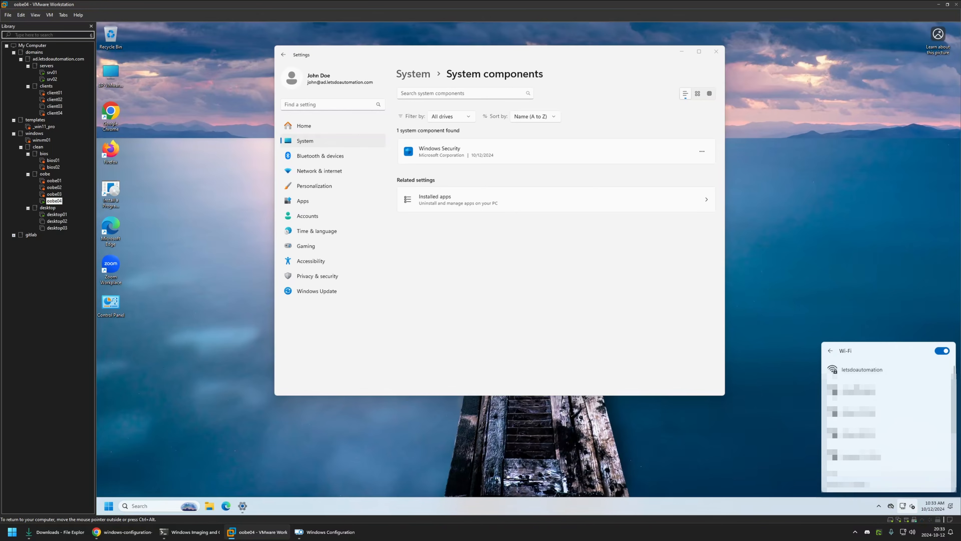
{"action": "left_click", "coordinate": [862, 374]}
{"action": "left_click", "coordinate": [916, 393]}
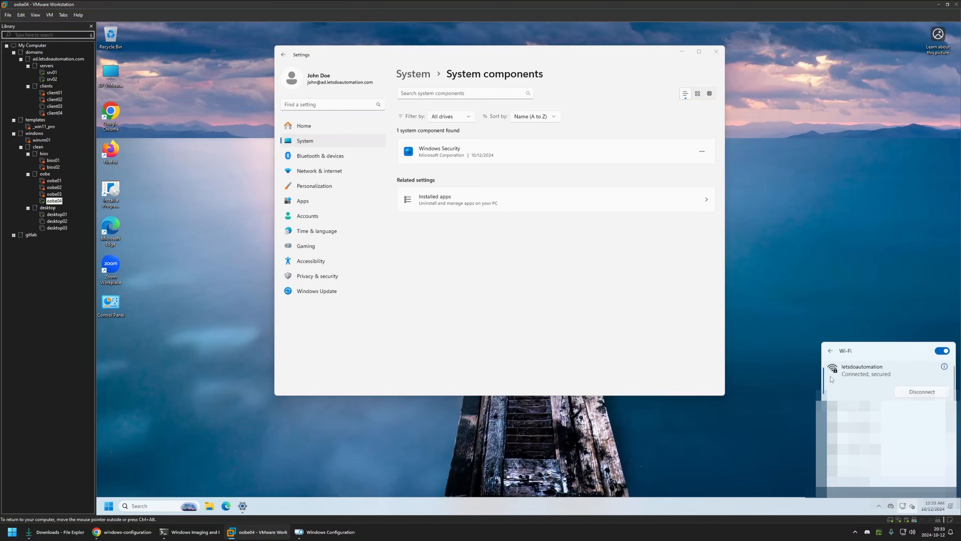
Step: Read the request's taskbar items in Chrome, then switch to oobe04 in VMware Workstation to examine its taskbar
{"action": "left_click", "coordinate": [122, 531]}
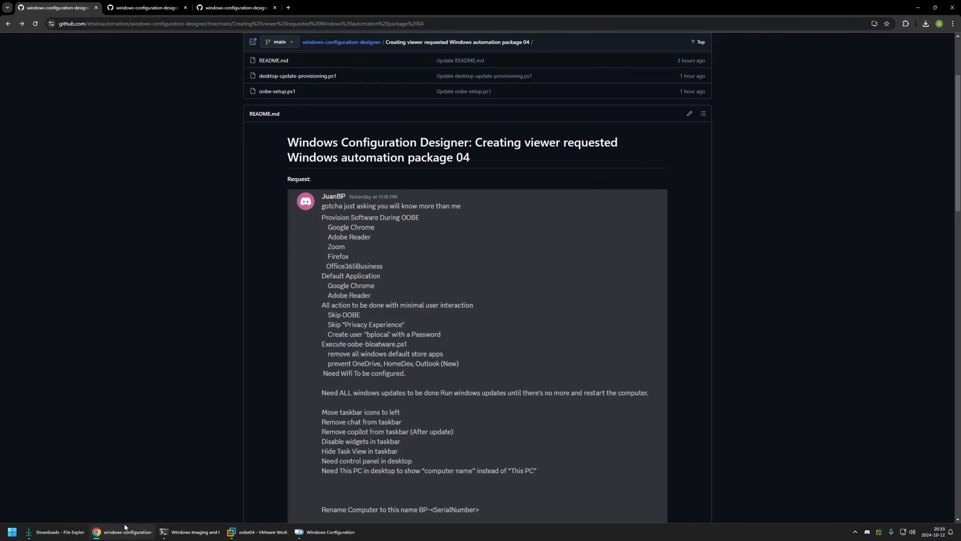
{"action": "scroll", "coordinate": [269, 404], "scroll_direction": "down", "scroll_amount": 1}
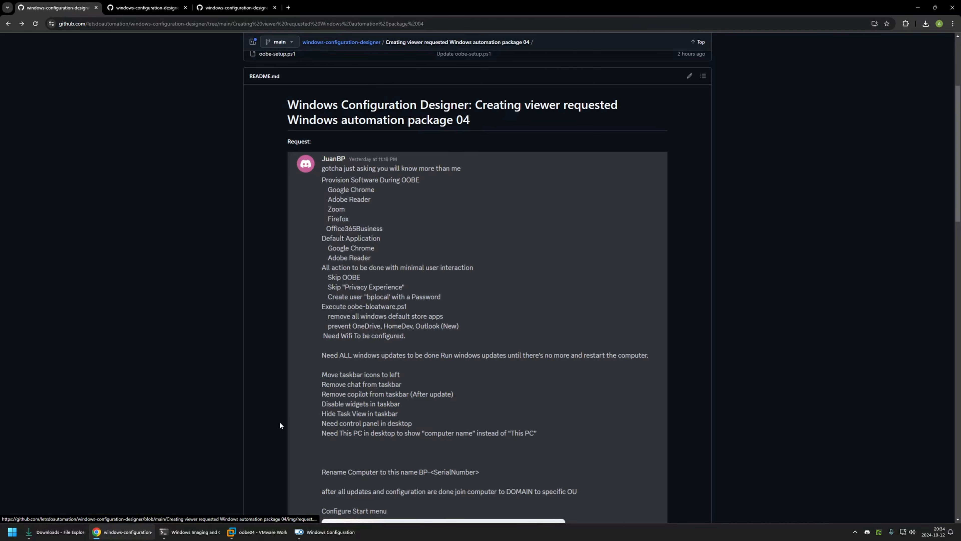
{"action": "left_click", "coordinate": [246, 529]}
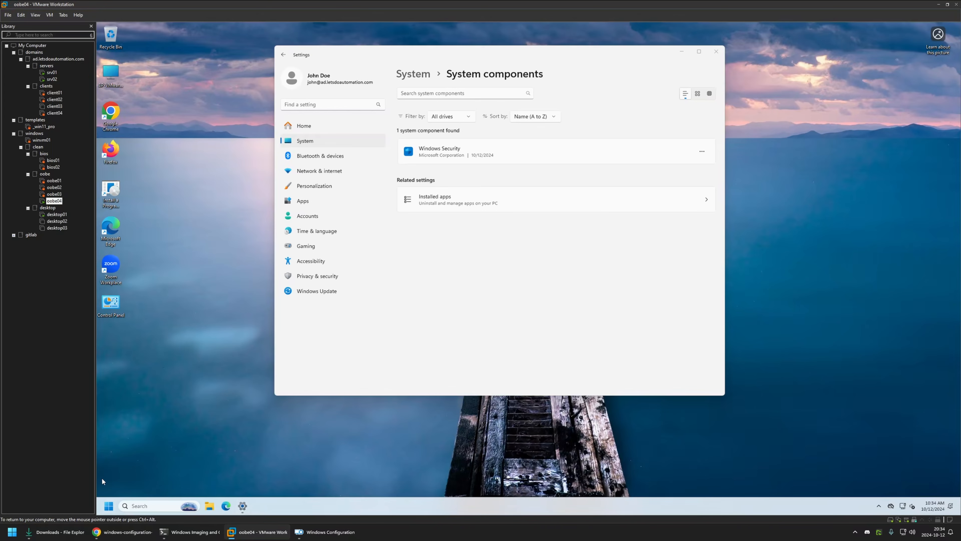
Step: Check the request's desktop icon items, then examine the Control Panel and computer-name icons on oobe04's desktop
{"action": "left_click", "coordinate": [232, 532]}
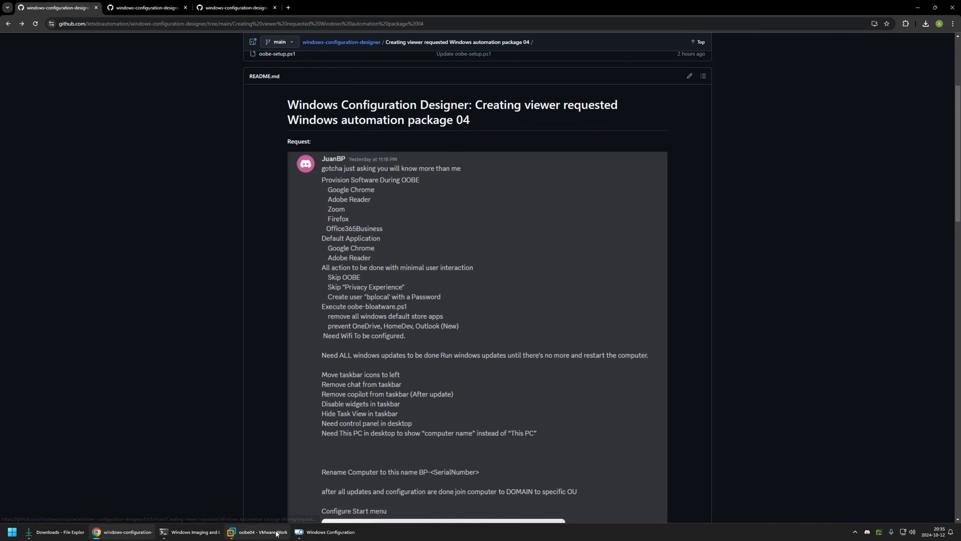
{"action": "left_click", "coordinate": [258, 532]}
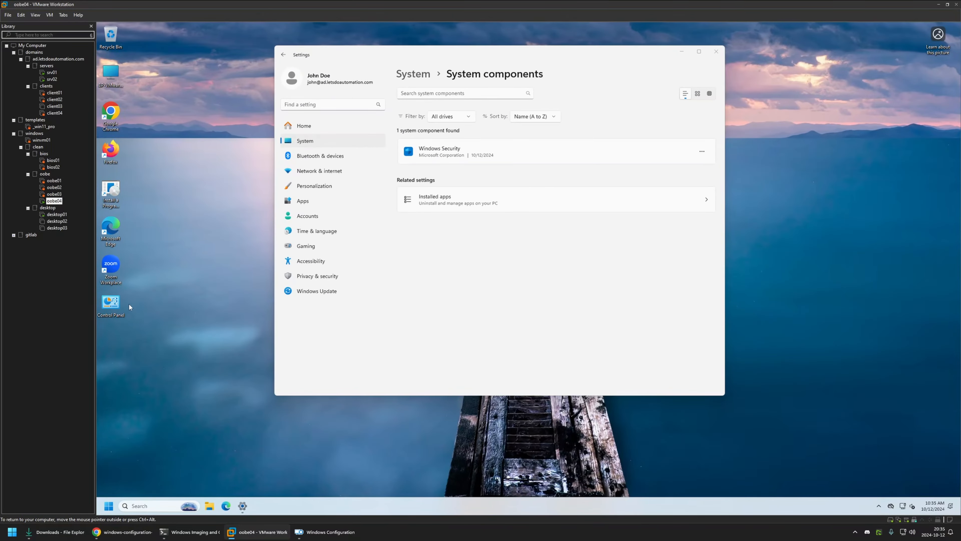
{"action": "left_click", "coordinate": [114, 304]}
{"action": "left_click", "coordinate": [139, 321]}
{"action": "left_click", "coordinate": [116, 305]}
{"action": "left_click", "coordinate": [116, 76]}
{"action": "left_click", "coordinate": [128, 75]}
Step: Compare the request's computer naming and pinned Start menu layout with oobe04's desktop and its opened Start menu
{"action": "left_click", "coordinate": [114, 532]}
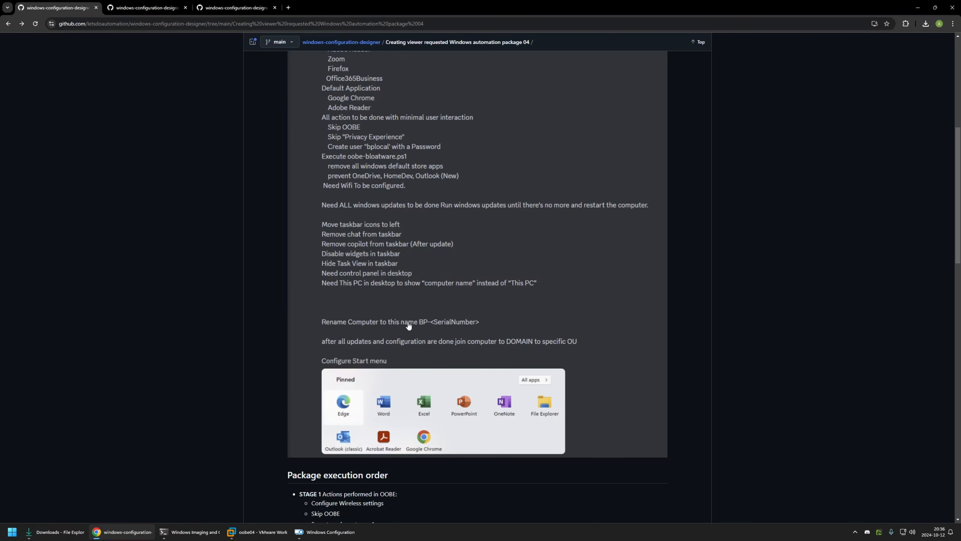
{"action": "left_click", "coordinate": [114, 532]}
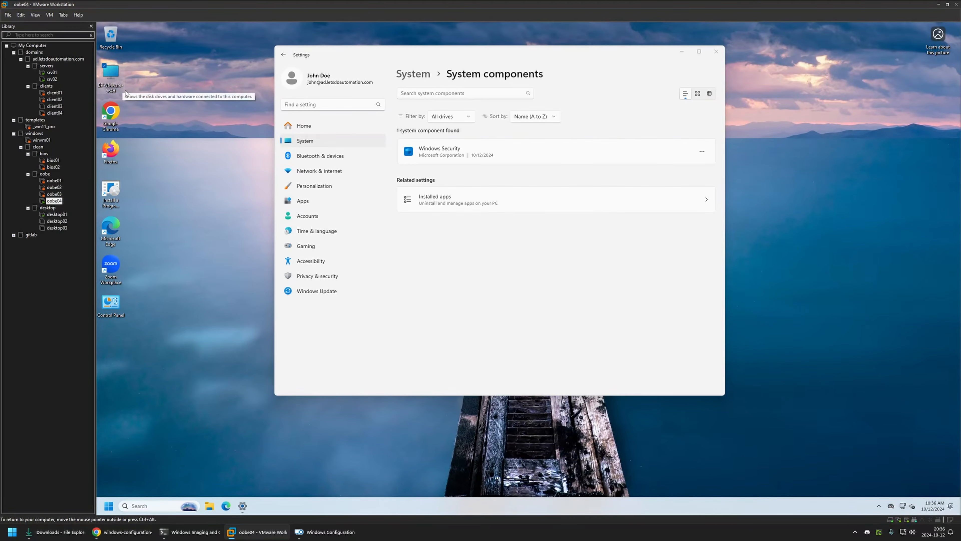
{"action": "left_click", "coordinate": [113, 532]}
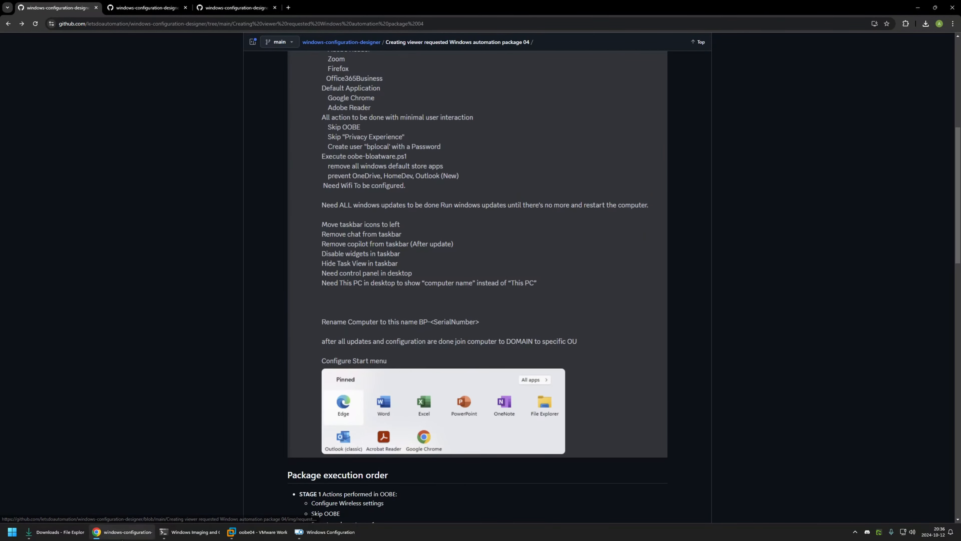
{"action": "left_click", "coordinate": [257, 531]}
{"action": "left_click", "coordinate": [109, 509]}
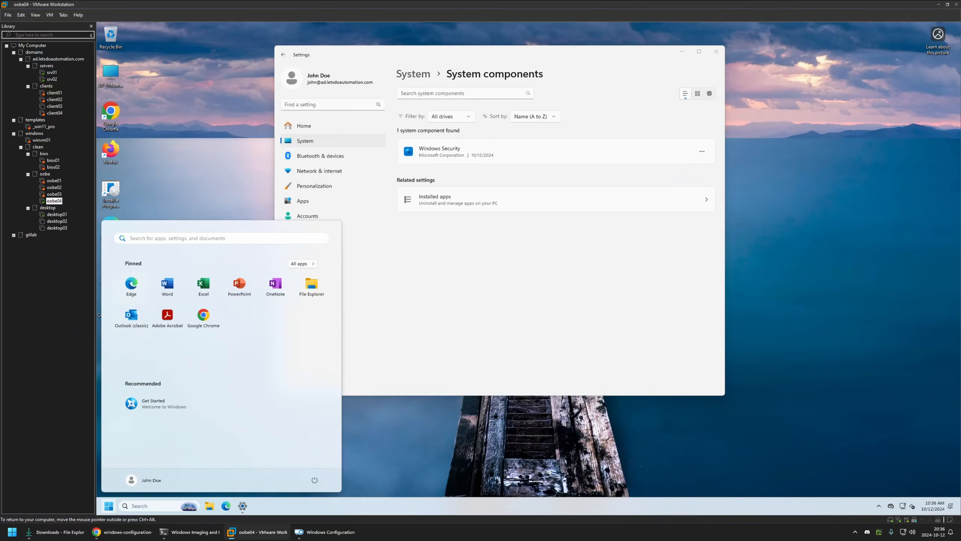
{"action": "left_click", "coordinate": [55, 532]}
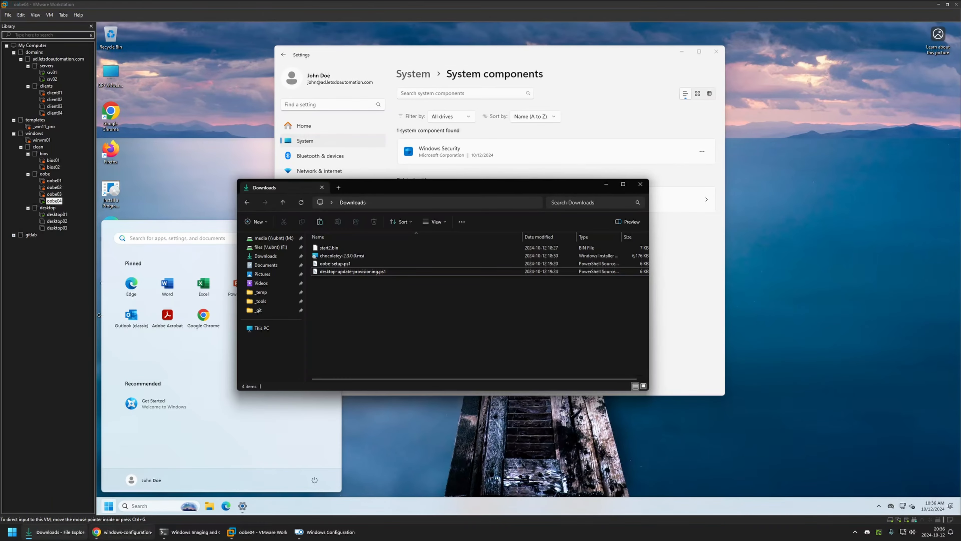
Step: Check the request's domain-join item, then open Active Directory Users and Computers on srv01 and widen the Name column to examine the computers OU
{"action": "left_click", "coordinate": [127, 532]}
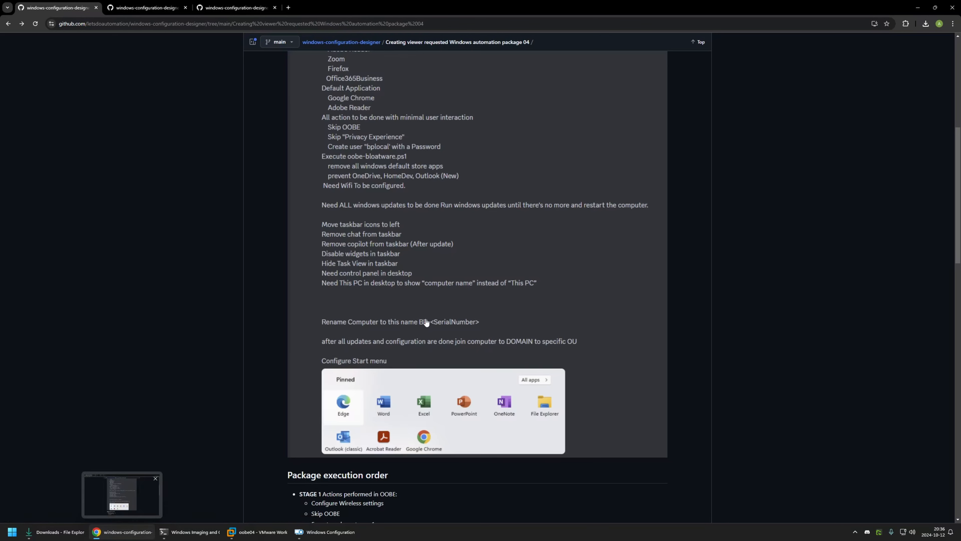
{"action": "mouse_move", "coordinate": [113, 537]}
{"action": "left_click", "coordinate": [257, 532]}
{"action": "left_click", "coordinate": [52, 79]}
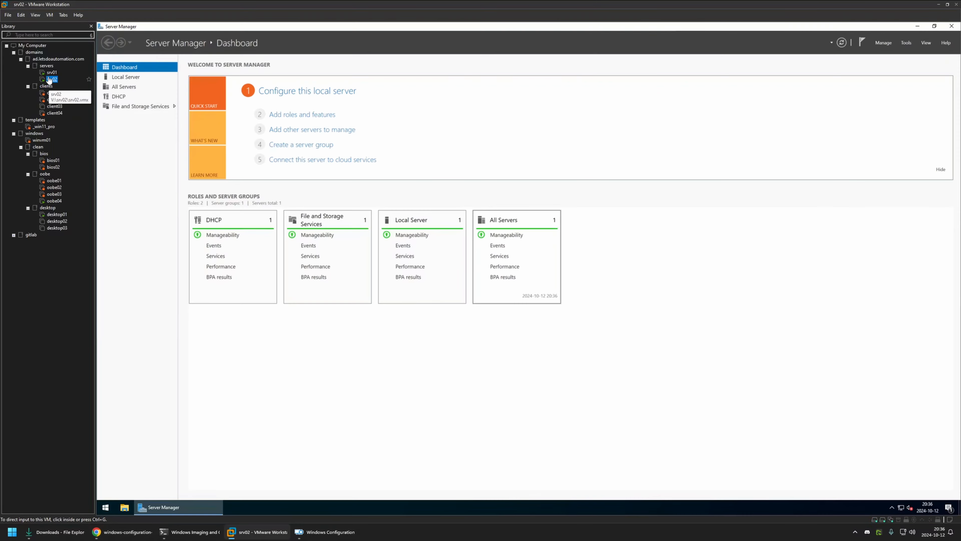
{"action": "left_click", "coordinate": [52, 72]}
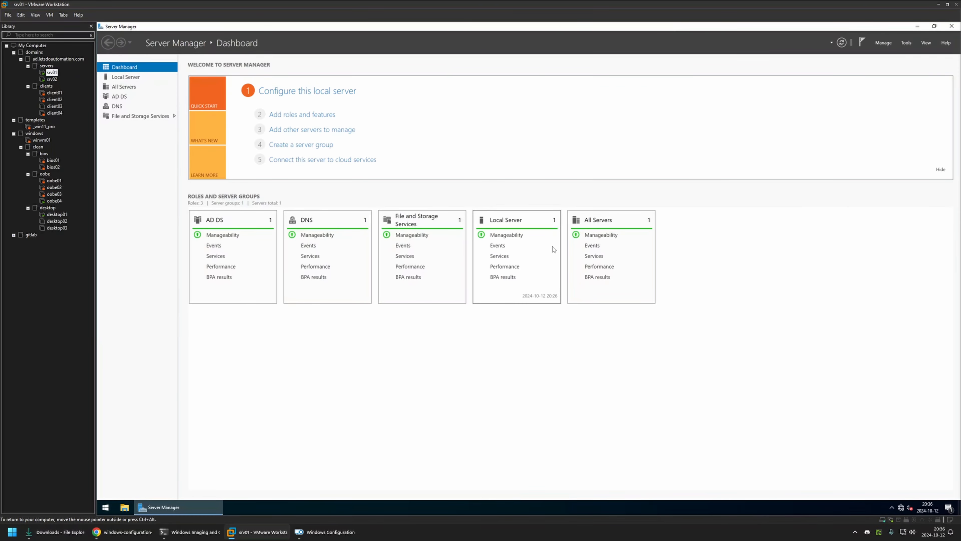
{"action": "left_click", "coordinate": [904, 43]}
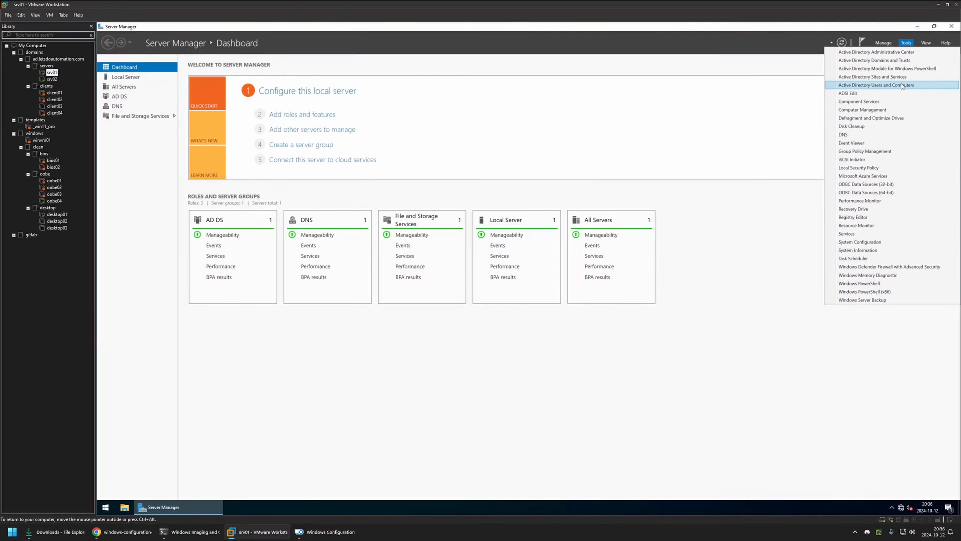
{"action": "left_click", "coordinate": [871, 84]}
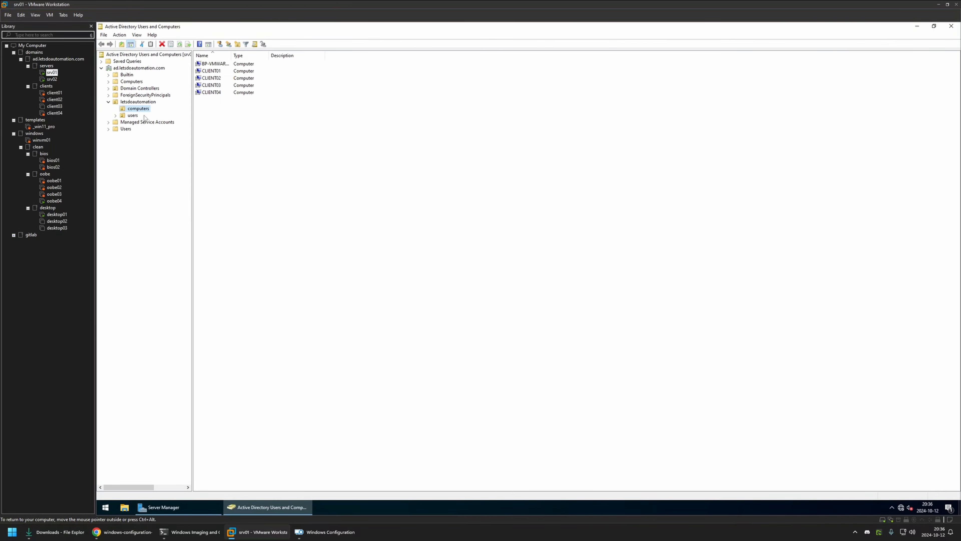
{"action": "left_click_drag", "start_coordinate": [233, 56], "coordinate": [266, 55]}
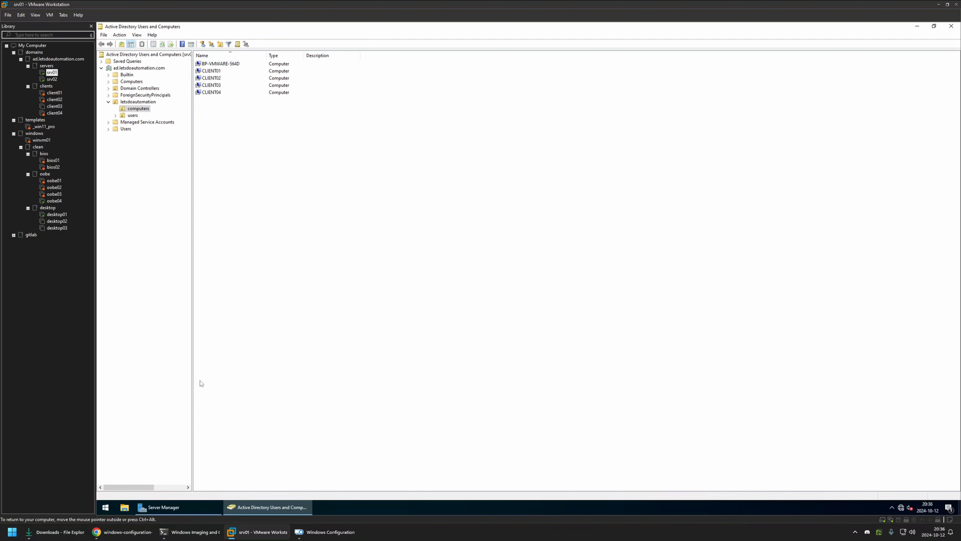
Step: Open desktop-update-provisioning.ps1 in the GitHub package folder and examine the domain-join OUPath setting
{"action": "left_click", "coordinate": [122, 532]}
{"action": "scroll", "coordinate": [249, 214], "scroll_direction": "up", "scroll_amount": 5}
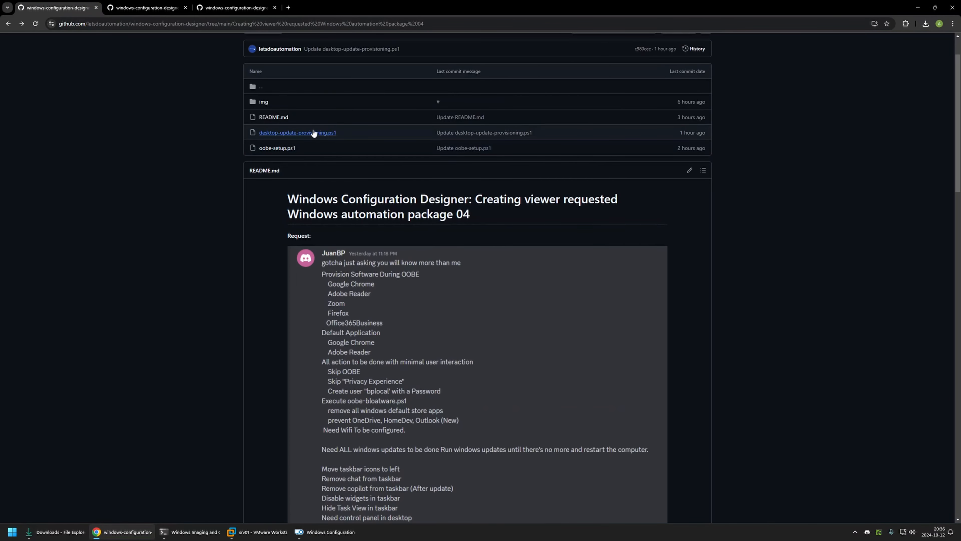
{"action": "left_click", "coordinate": [322, 132]}
{"action": "scroll", "coordinate": [382, 232], "scroll_direction": "down", "scroll_amount": 5}
{"action": "scroll", "coordinate": [382, 232], "scroll_direction": "down", "scroll_amount": 10}
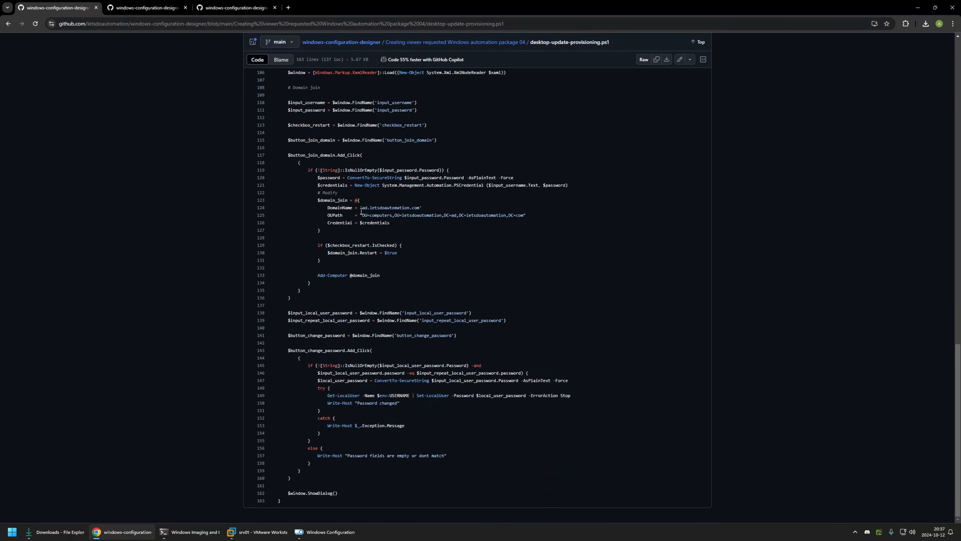
{"action": "left_click_drag", "start_coordinate": [361, 215], "coordinate": [513, 220]}
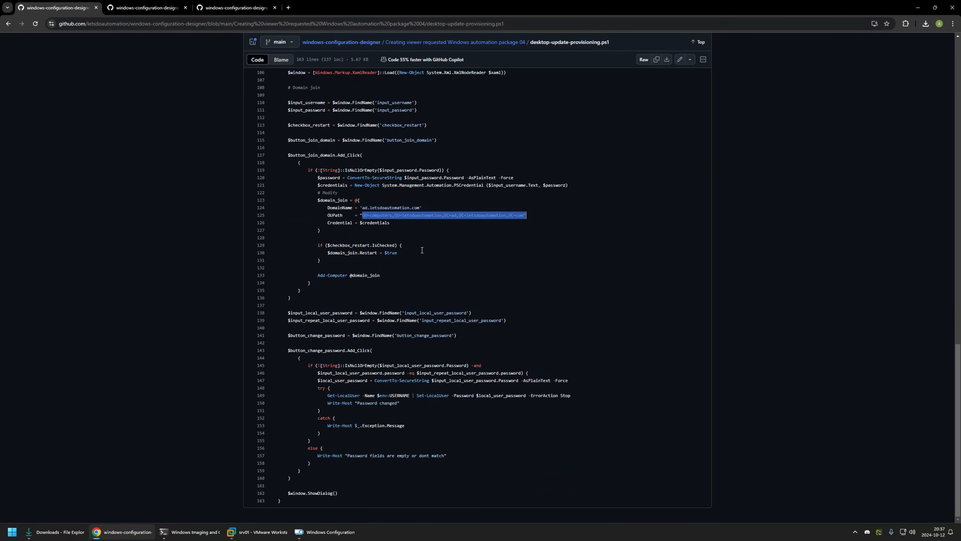
{"action": "left_click_drag", "start_coordinate": [416, 253], "coordinate": [317, 195]}
Step: Return to the oobe04 virtual machine in VMware Workstation and close its Start menu
{"action": "left_click", "coordinate": [249, 532]}
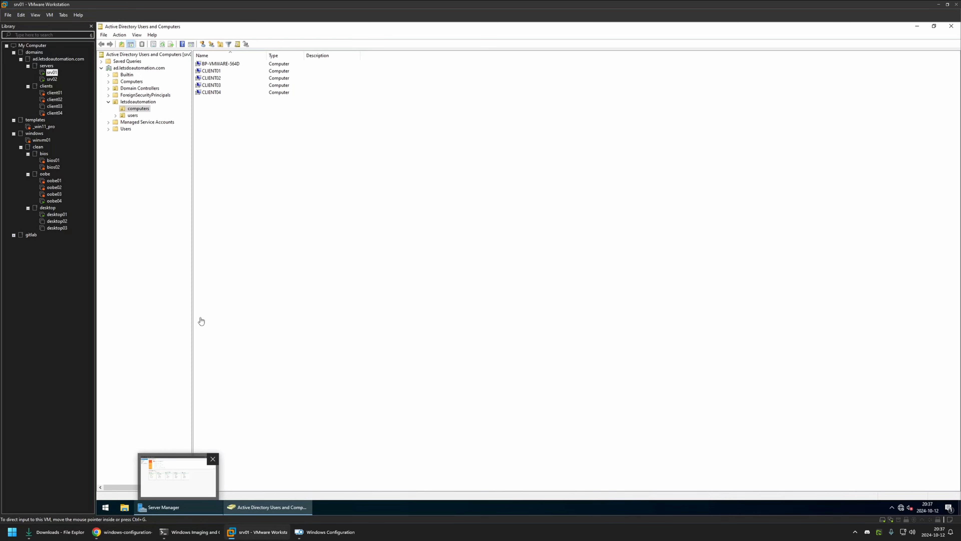
{"action": "left_click", "coordinate": [54, 200]}
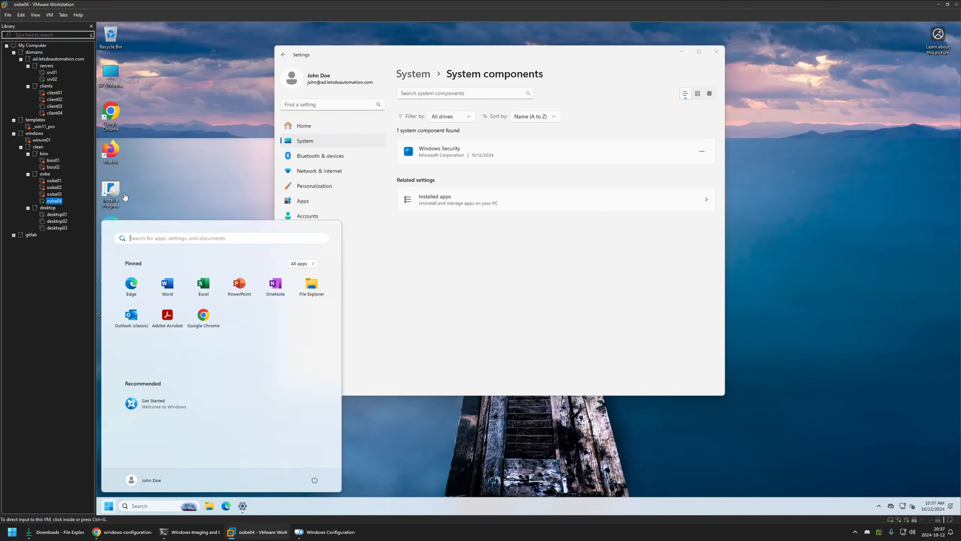
{"action": "left_click", "coordinate": [147, 143]}
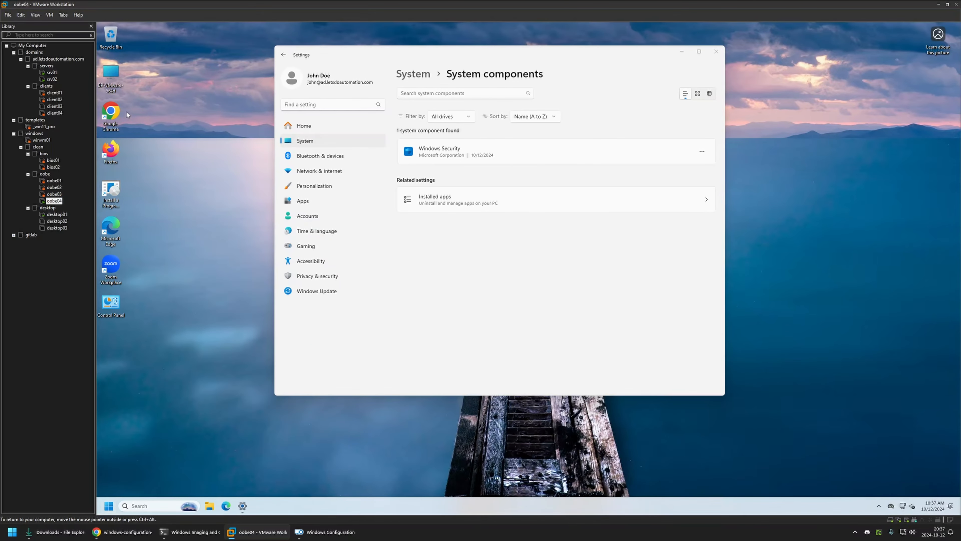